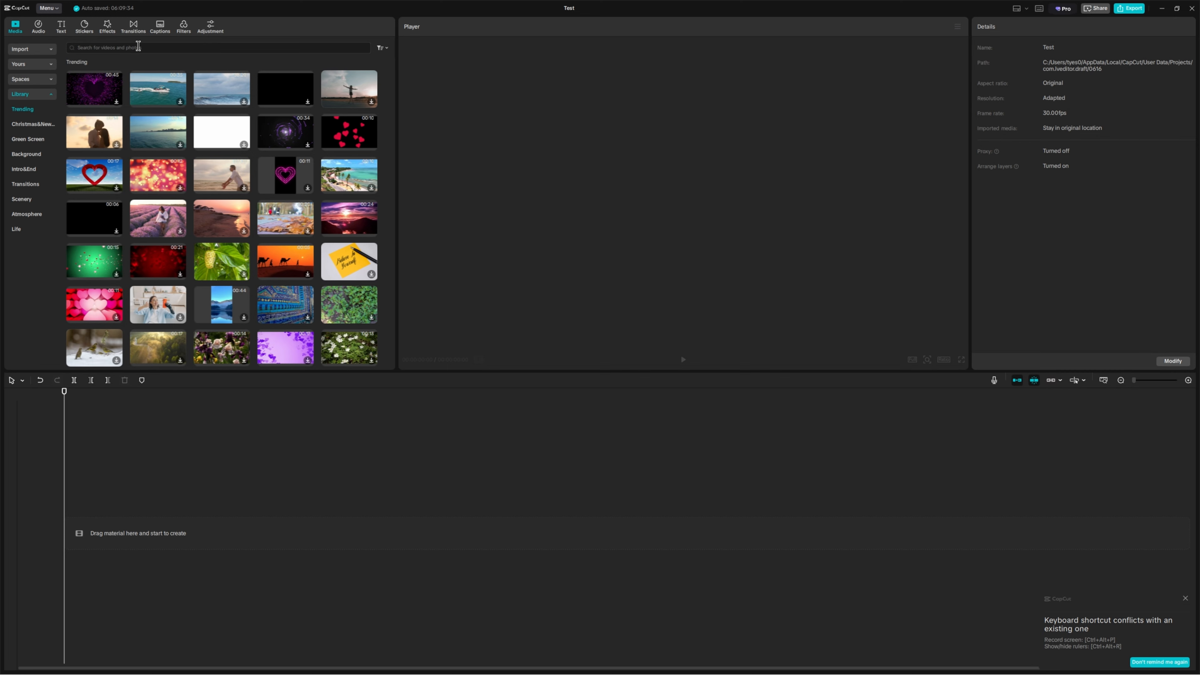
- Search the stock media library for "guitar" and add the clip of the couple at the blue van to the timeline
left_click(137, 46)
type("guitar")
key("Return")
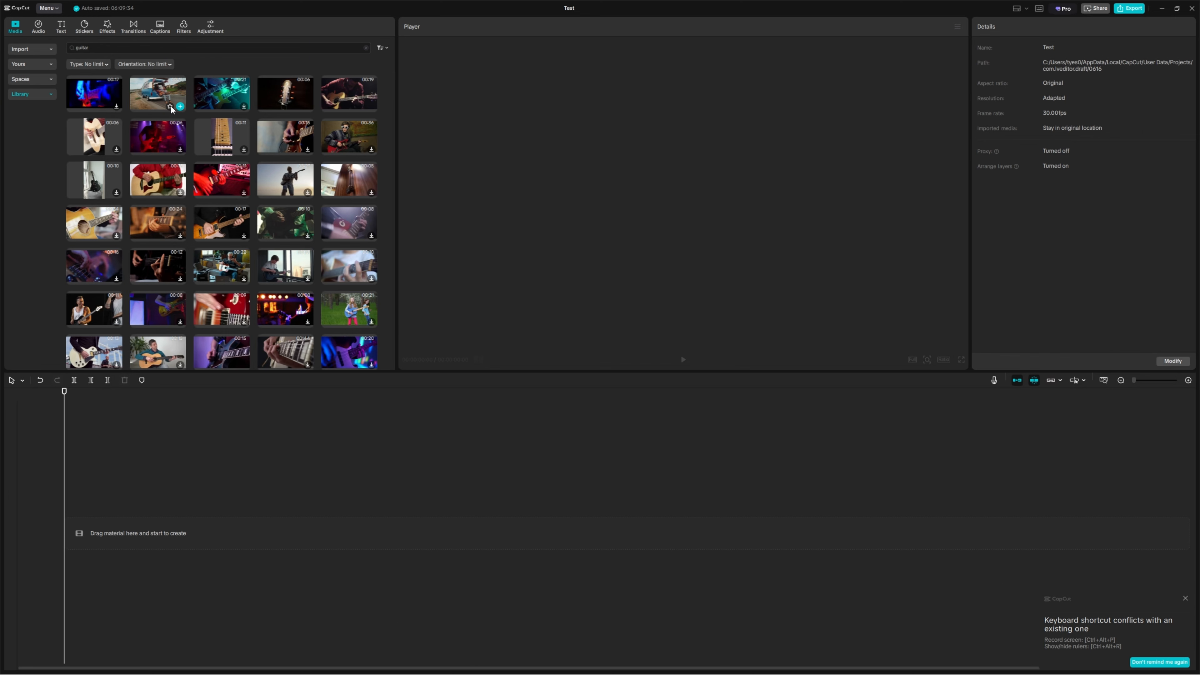
left_click(171, 107)
left_click(181, 107)
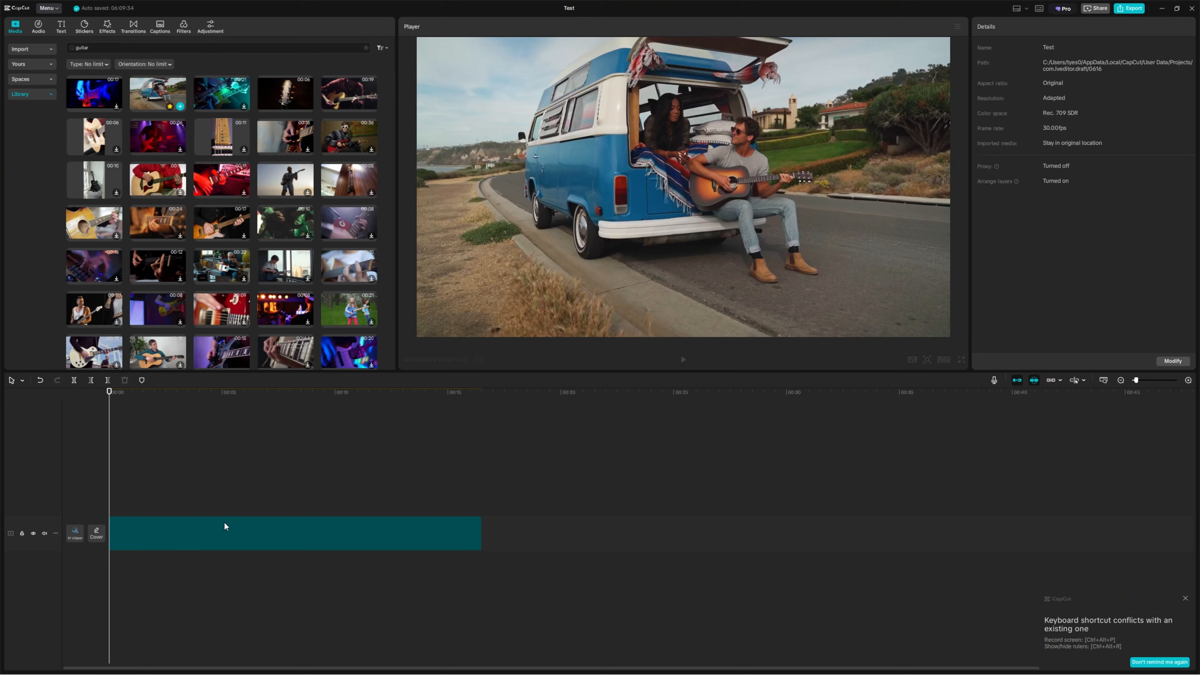
- Delete the blue van clip from the timeline and undo the deletion
left_click(210, 528)
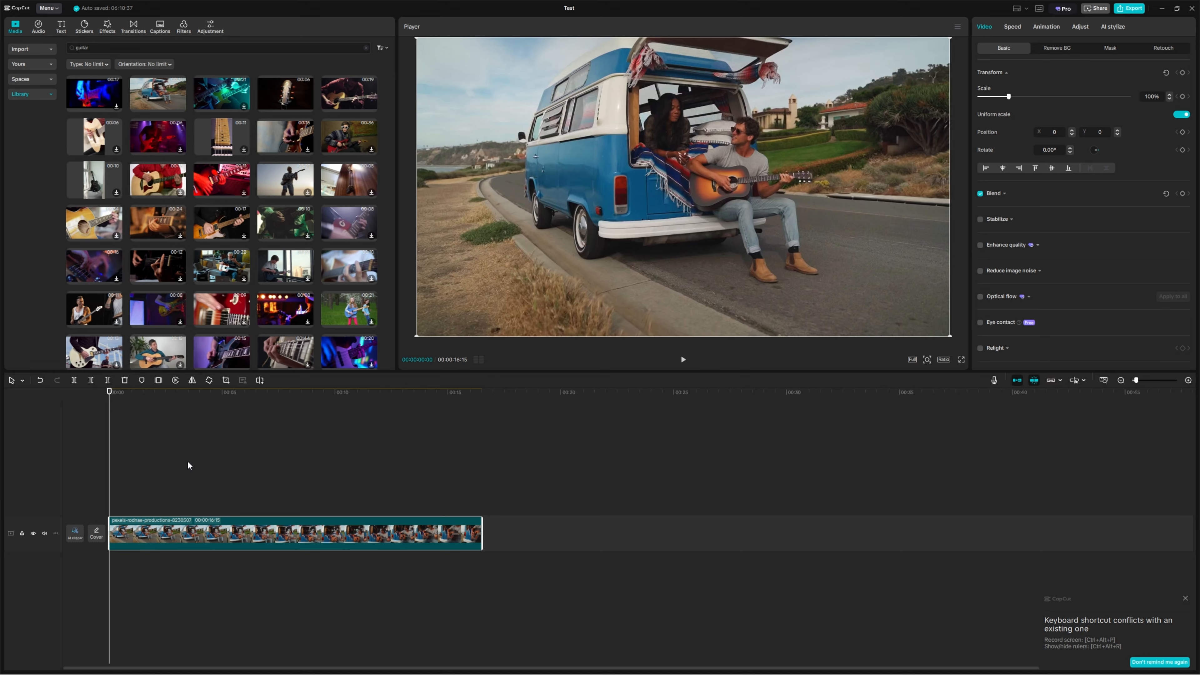
key("Delete")
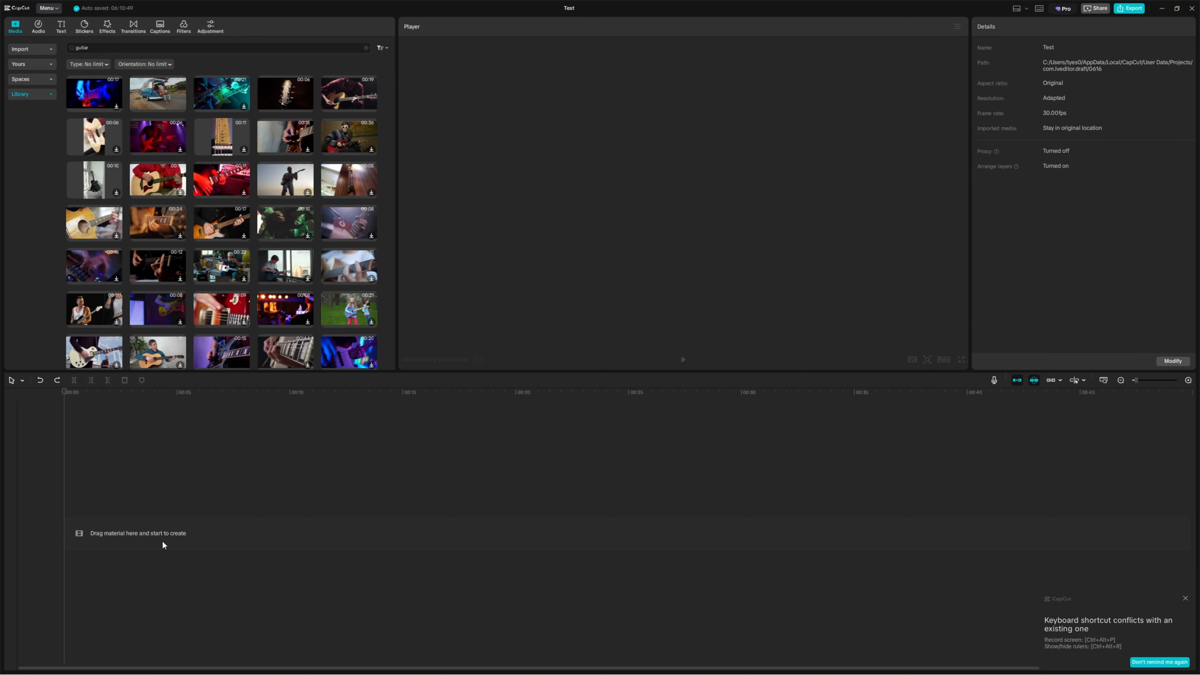
key("ctrl+z")
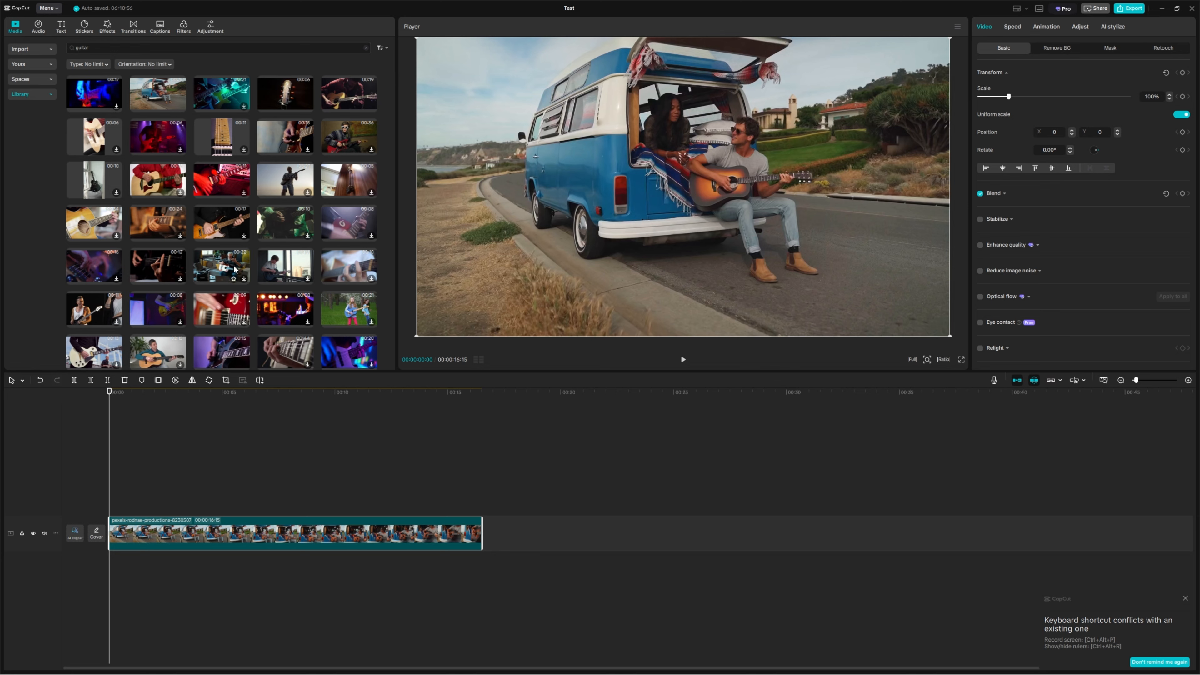
- Add the electric guitar clip with the black background from the library and place it directly after the van clip on the main track
left_click(225, 224)
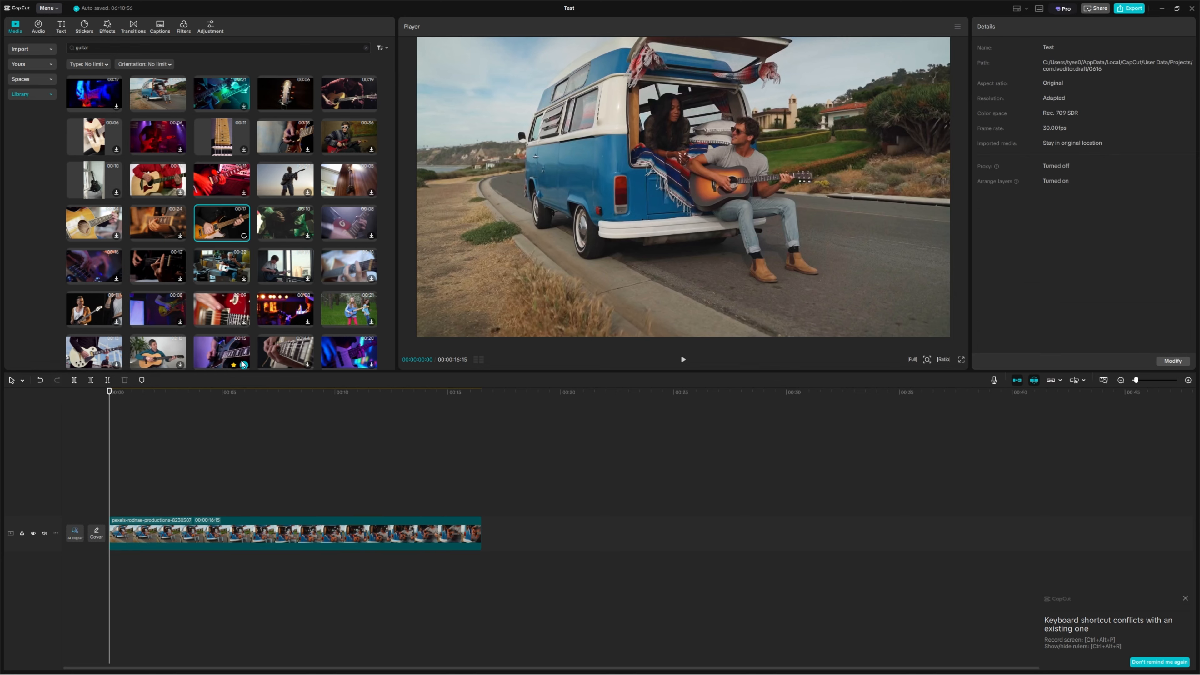
left_click_drag(235, 224, 174, 494)
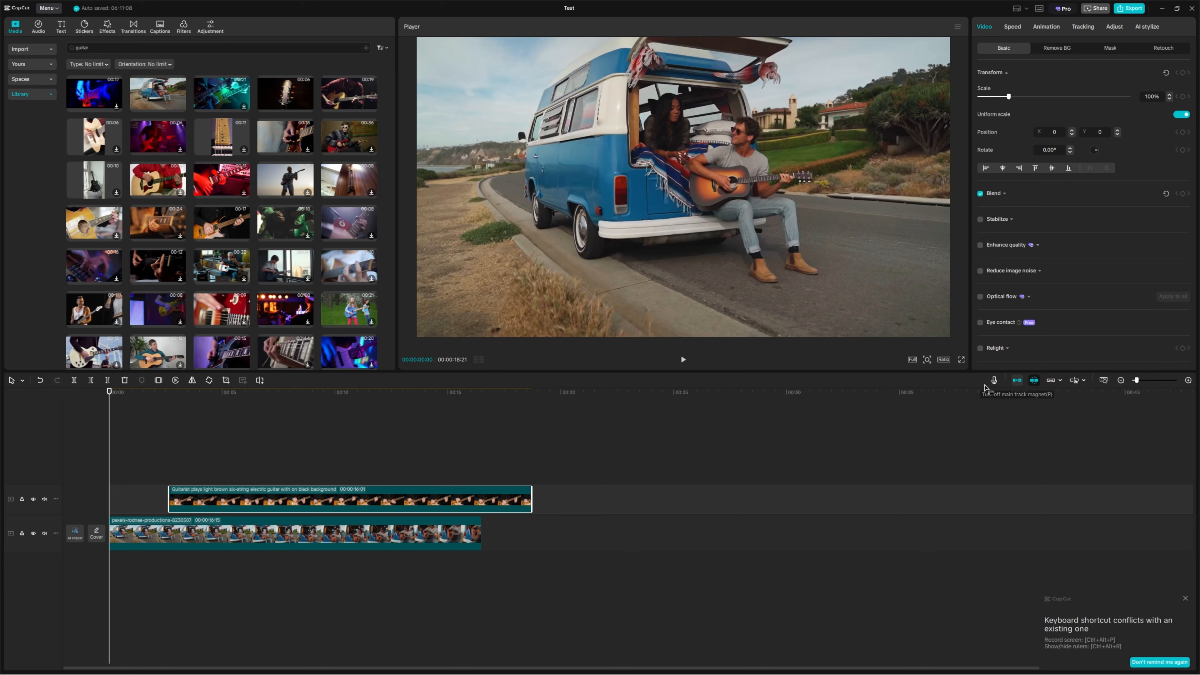
left_click_drag(325, 495, 673, 519)
mouse_move(505, 530)
left_mouse_down()
mouse_move(608, 471)
mouse_move(698, 528)
mouse_move(486, 534)
left_mouse_up()
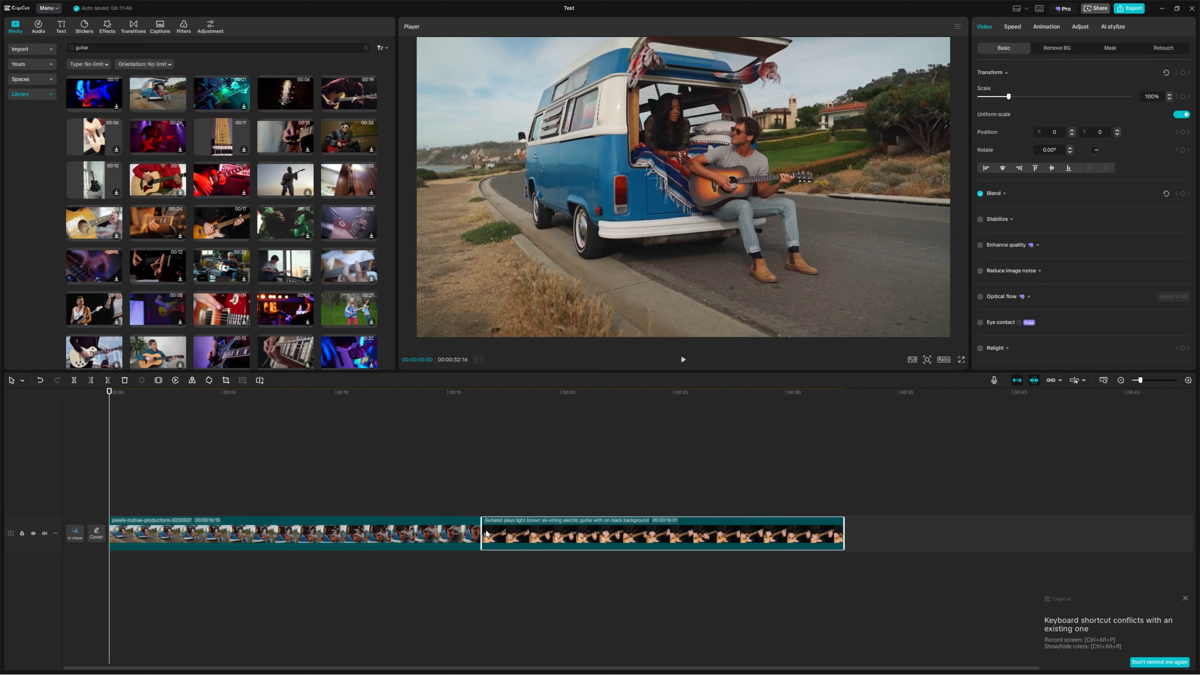
- Switch off the main track magnet, move the electric guitar clip later to leave a gap, and switch the magnet back on
left_click(1017, 380)
left_click_drag(590, 527, 763, 521)
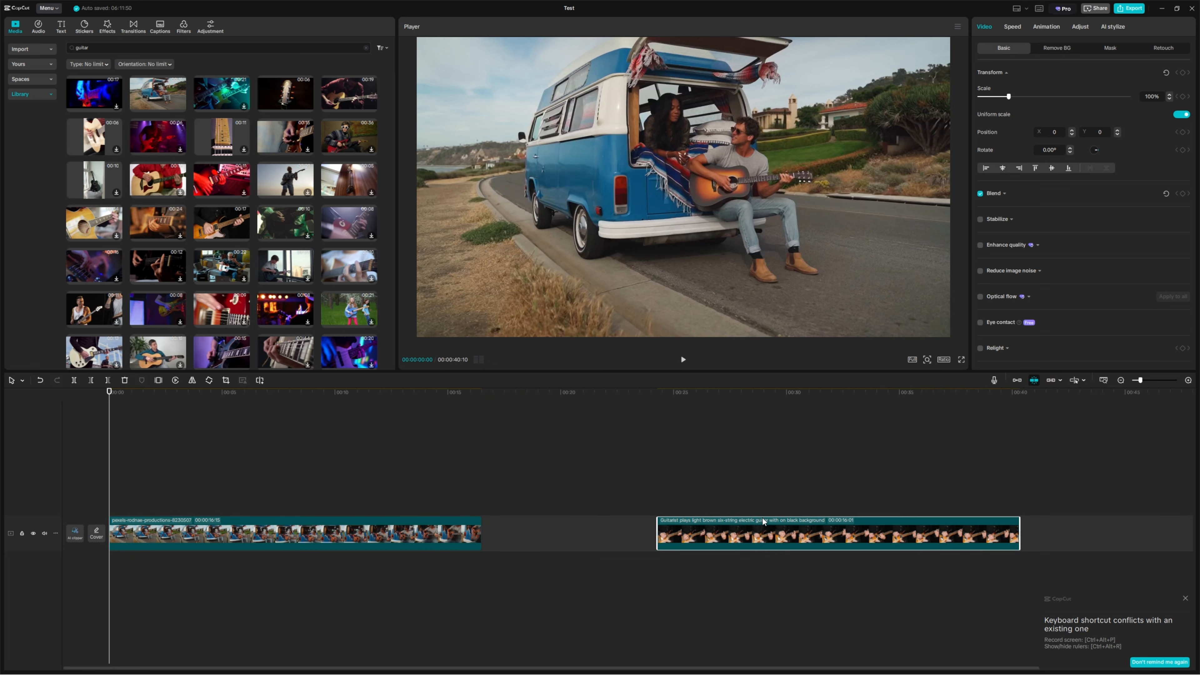
left_click(1018, 381)
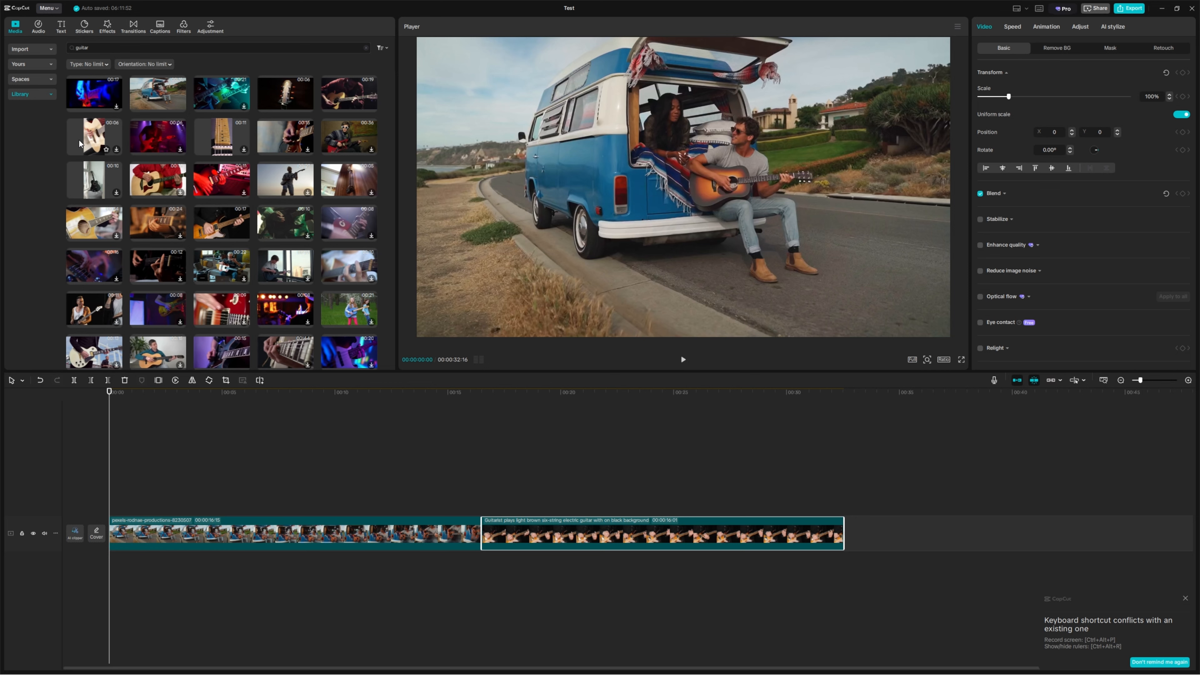
- Add the Rock music track "Classic Rock N Roll Vibe" beneath the video clips, starting about 1 second in
left_click(38, 27)
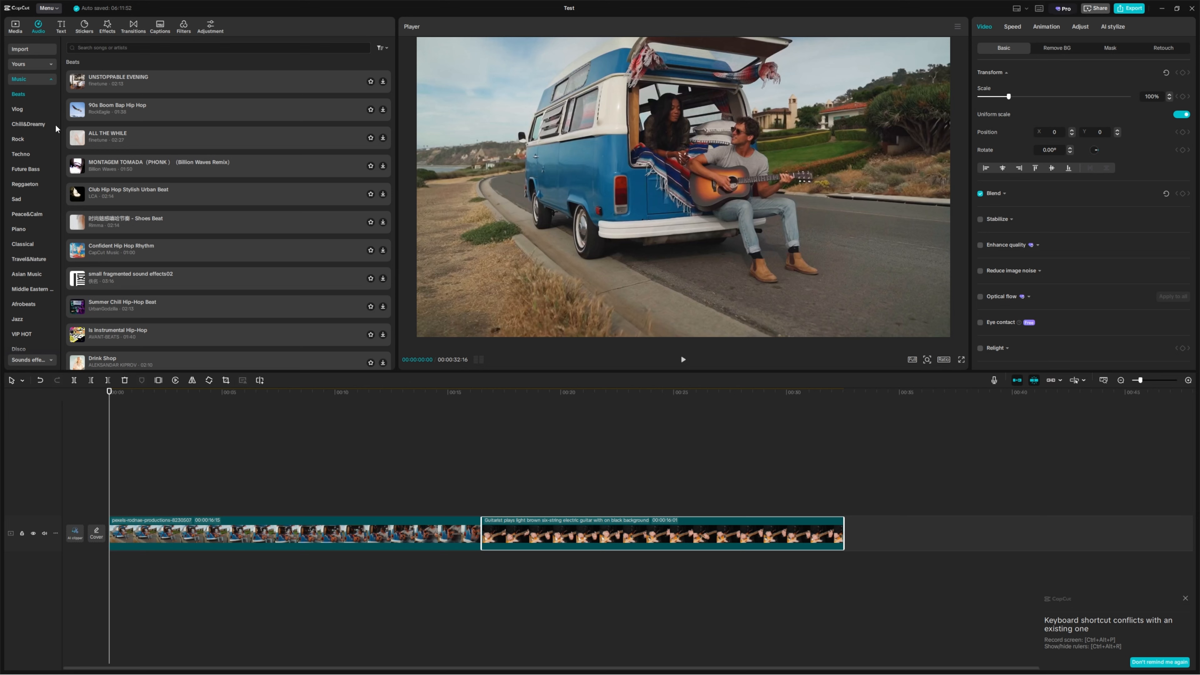
left_click(26, 141)
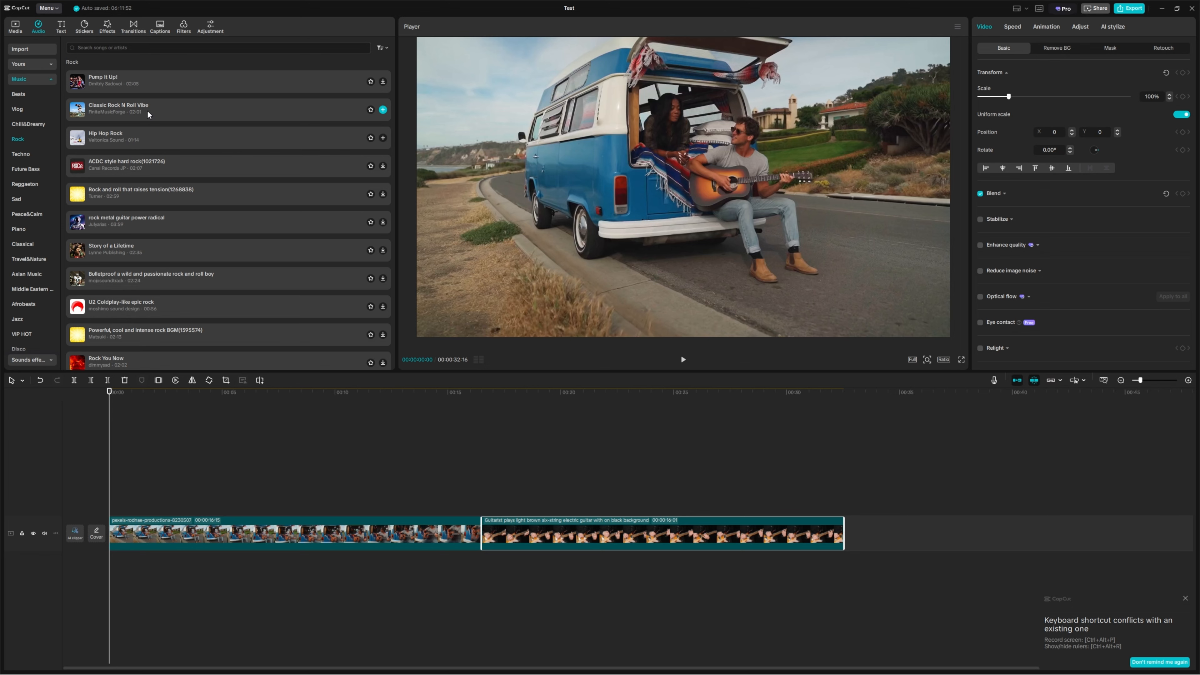
left_click_drag(152, 113, 135, 568)
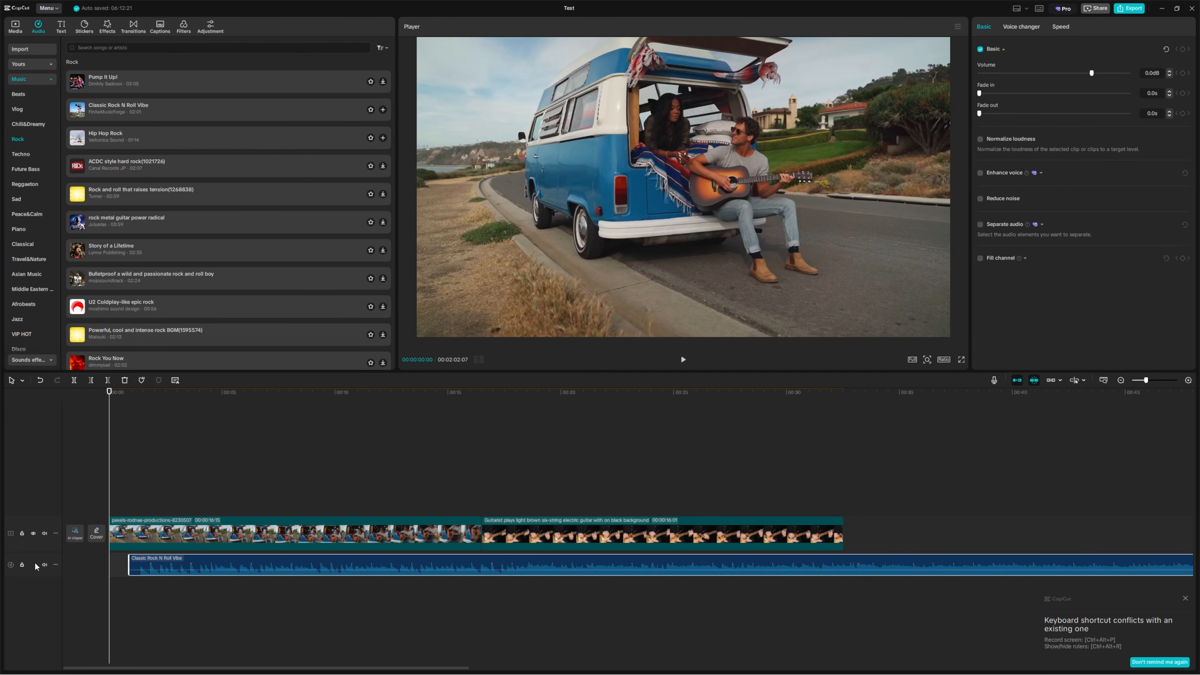
- Preview the imported video in the project media and try to extend the end of the electric guitar clip
left_click(14, 31)
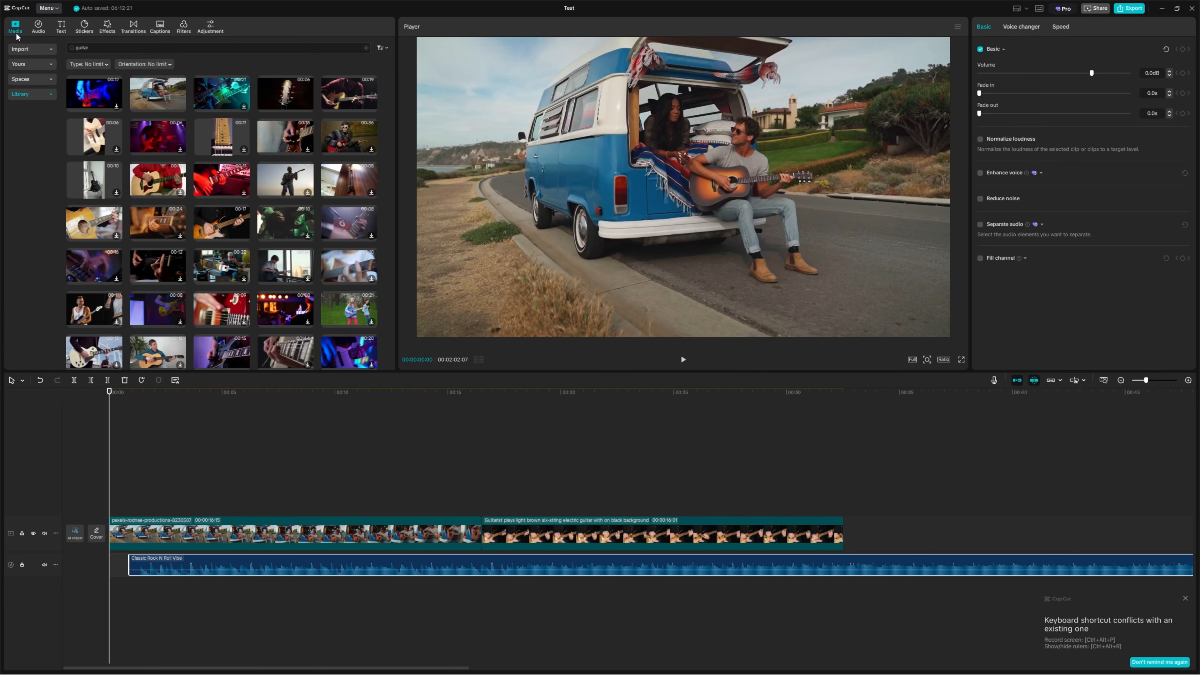
left_click(32, 49)
left_click(94, 89)
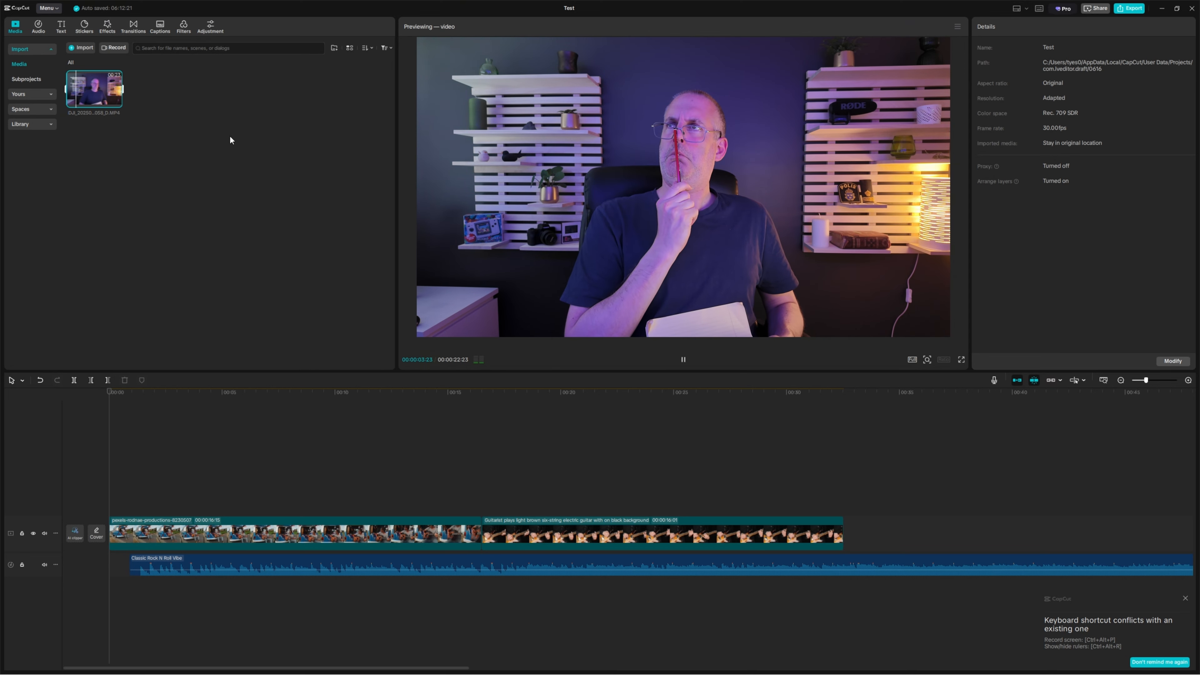
mouse_move(122, 86)
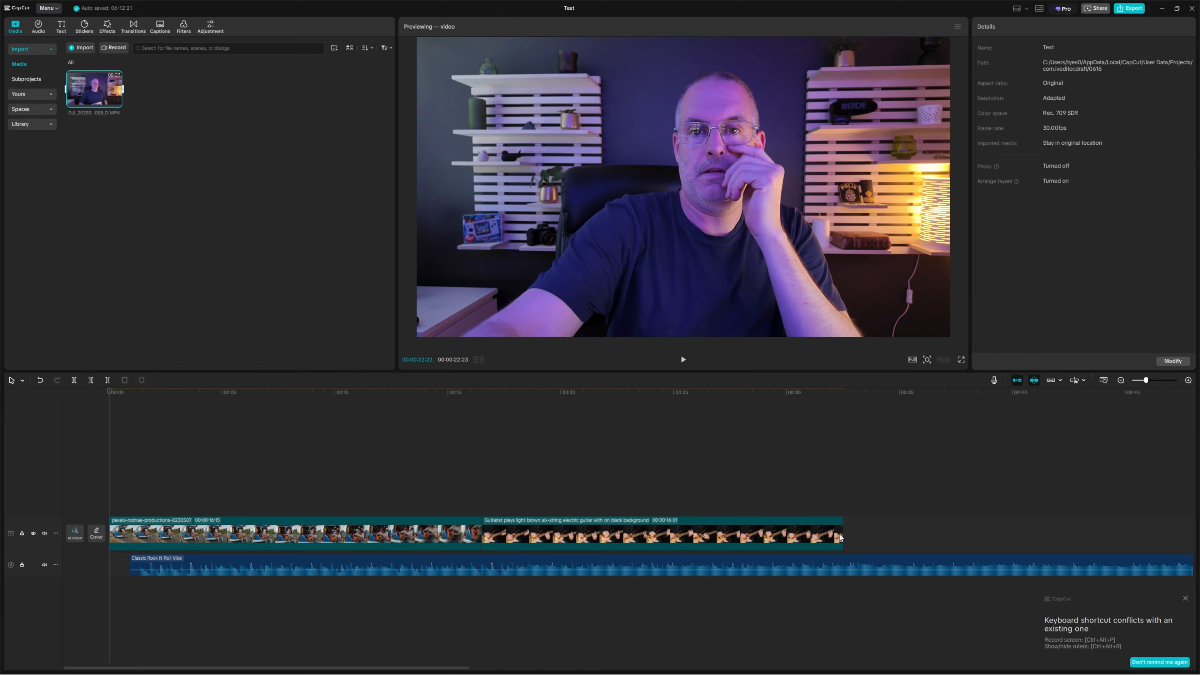
left_click_drag(842, 535, 900, 542)
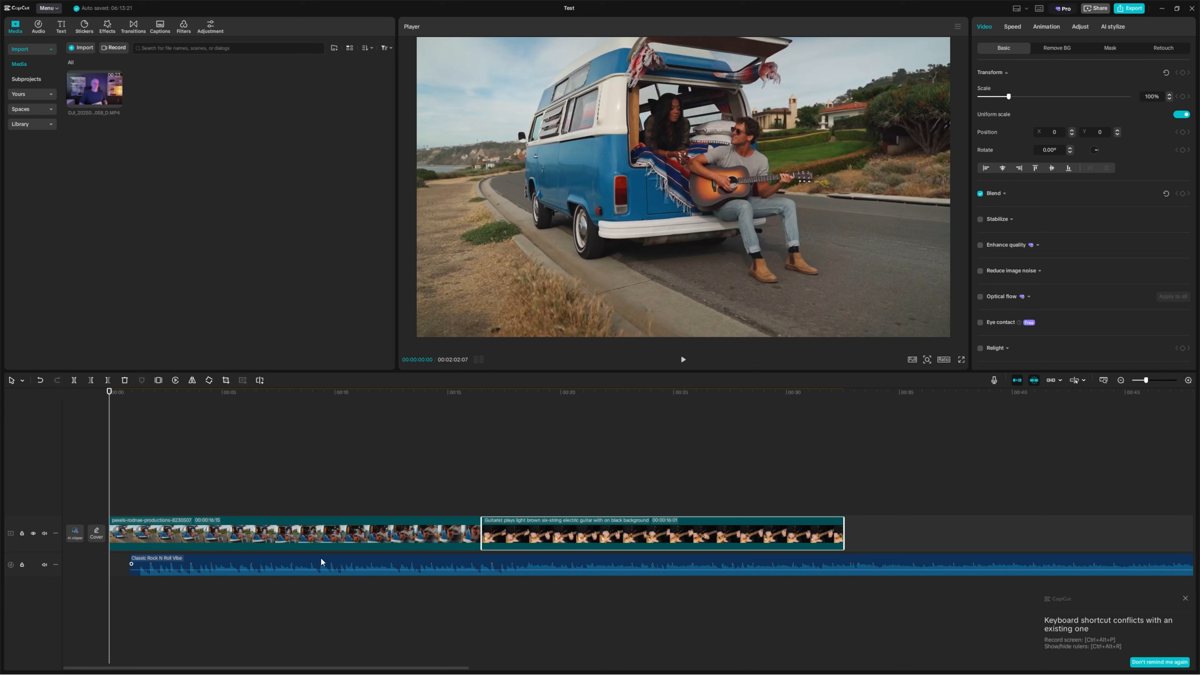
- Set the main video track's height to Tall and its audio waveform size to 60%
right_click(44, 520)
mouse_move(65, 529)
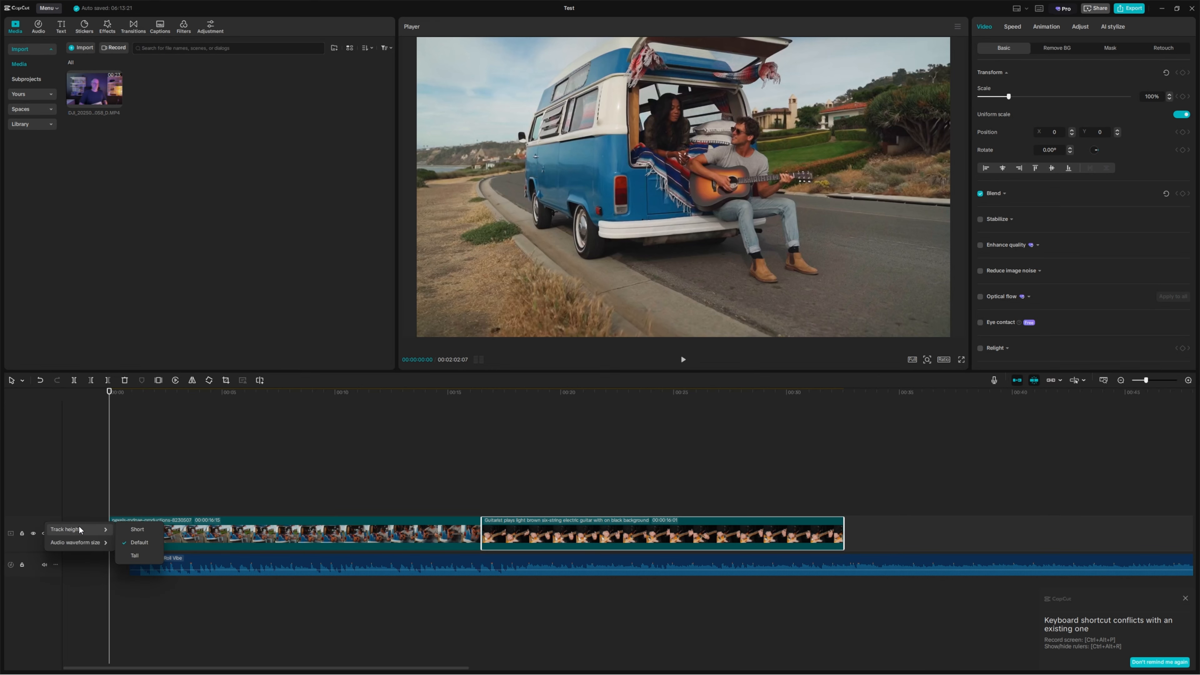
left_click(141, 555)
right_click(48, 527)
mouse_move(90, 549)
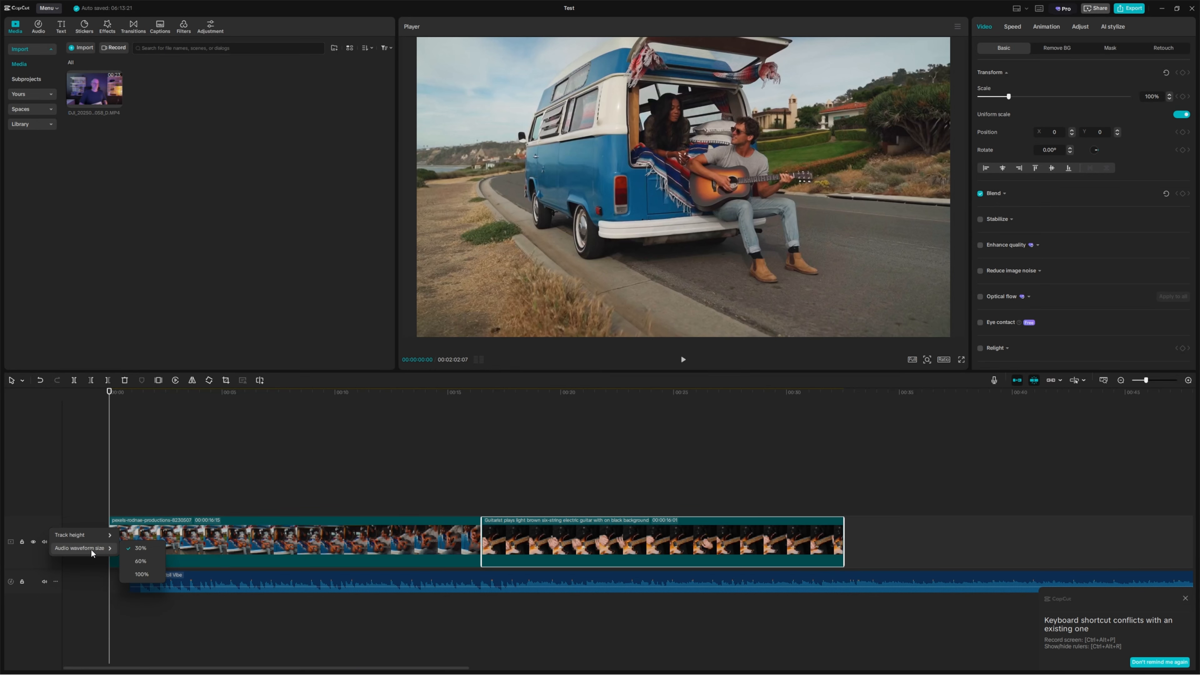
left_click(142, 561)
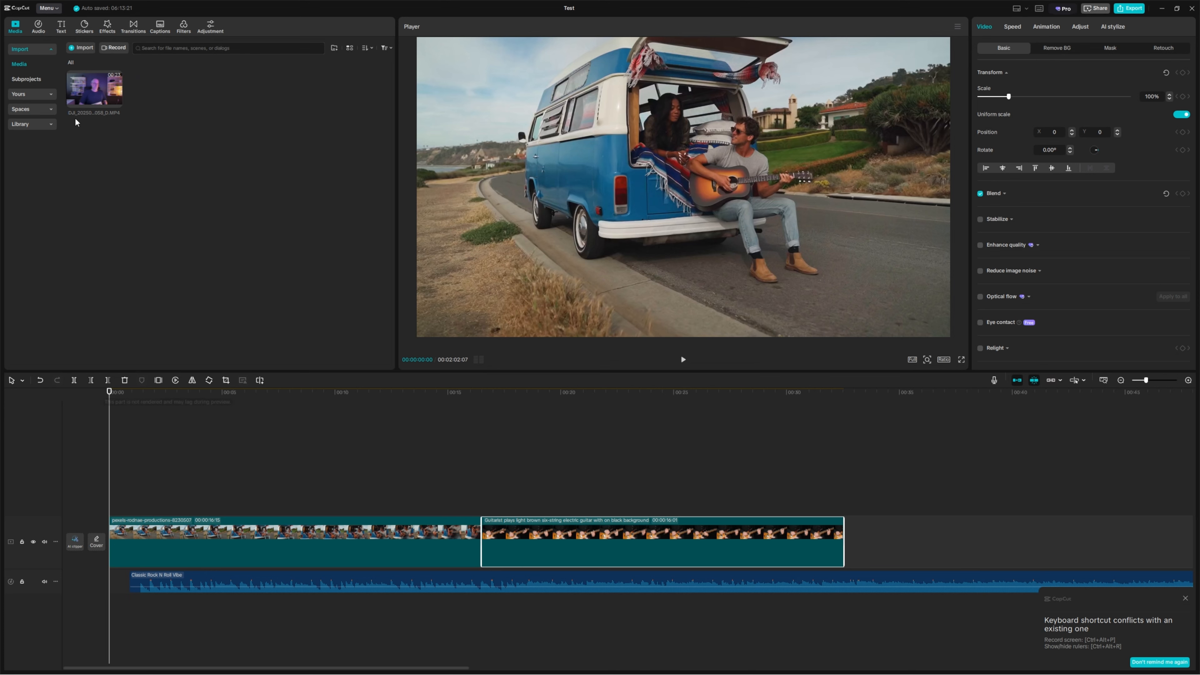
- Place the imported video on a new track above the main one, about 2 seconds in, and set that track's height to Tall
left_click_drag(98, 88, 157, 496)
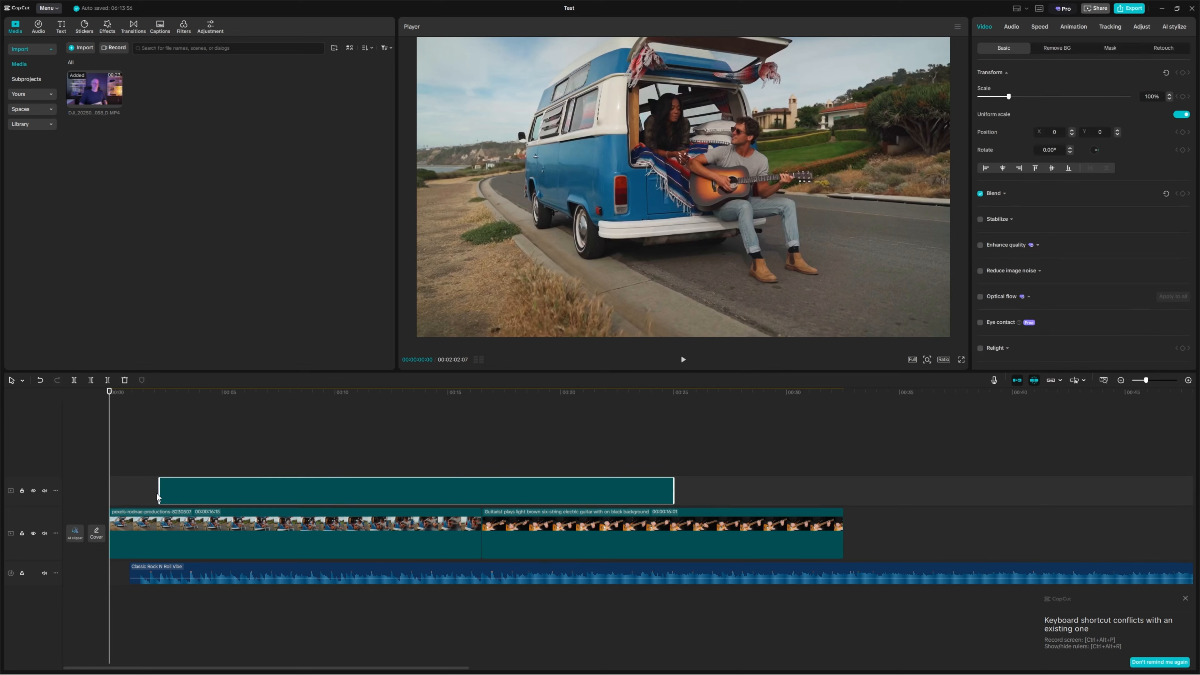
right_click(35, 497)
mouse_move(100, 506)
left_click(133, 532)
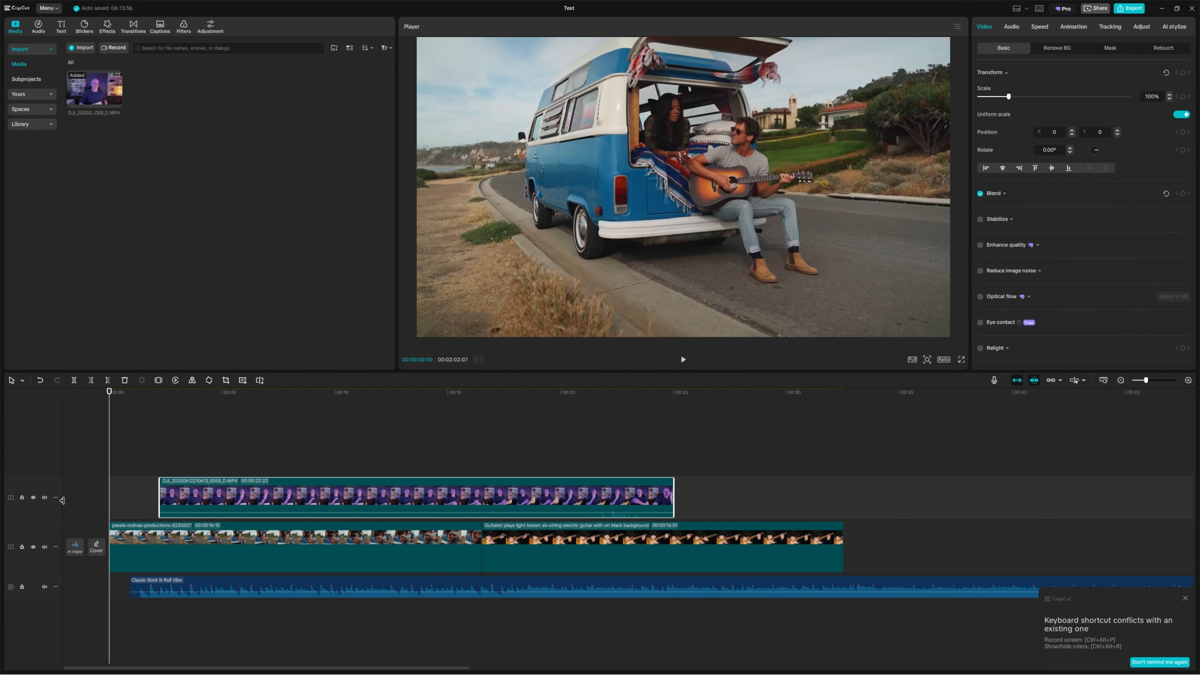
- Set the audio waveform size of the upper video track to 60%
left_click(56, 498)
mouse_move(94, 531)
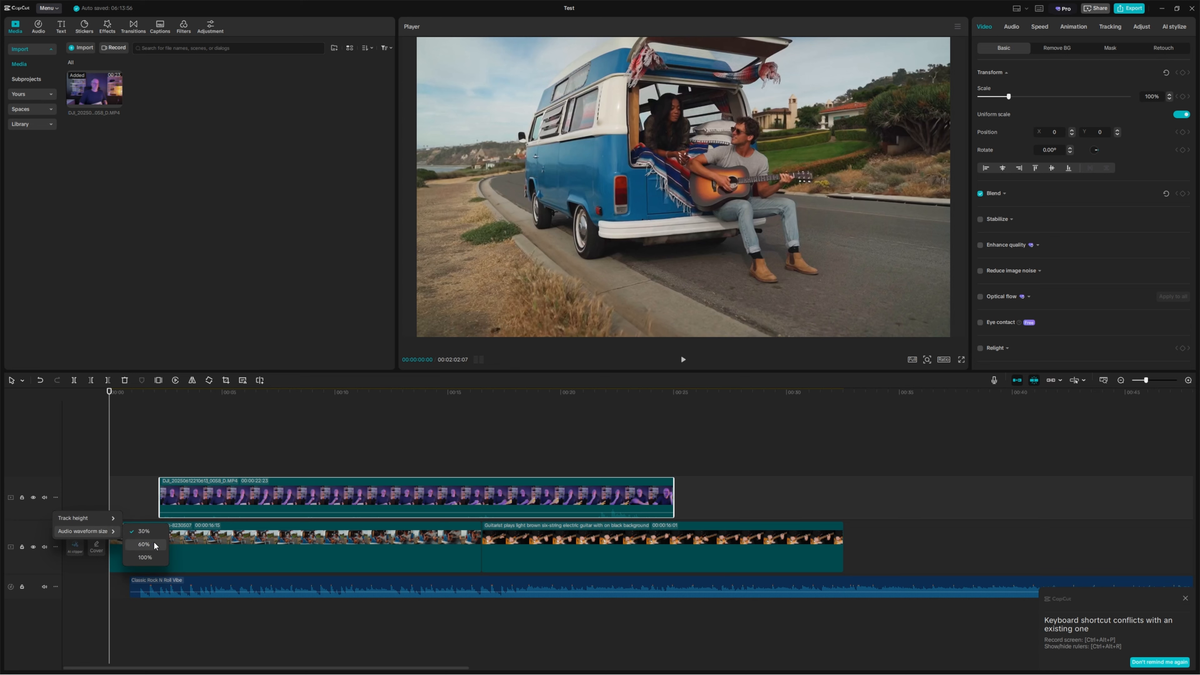
left_click(144, 545)
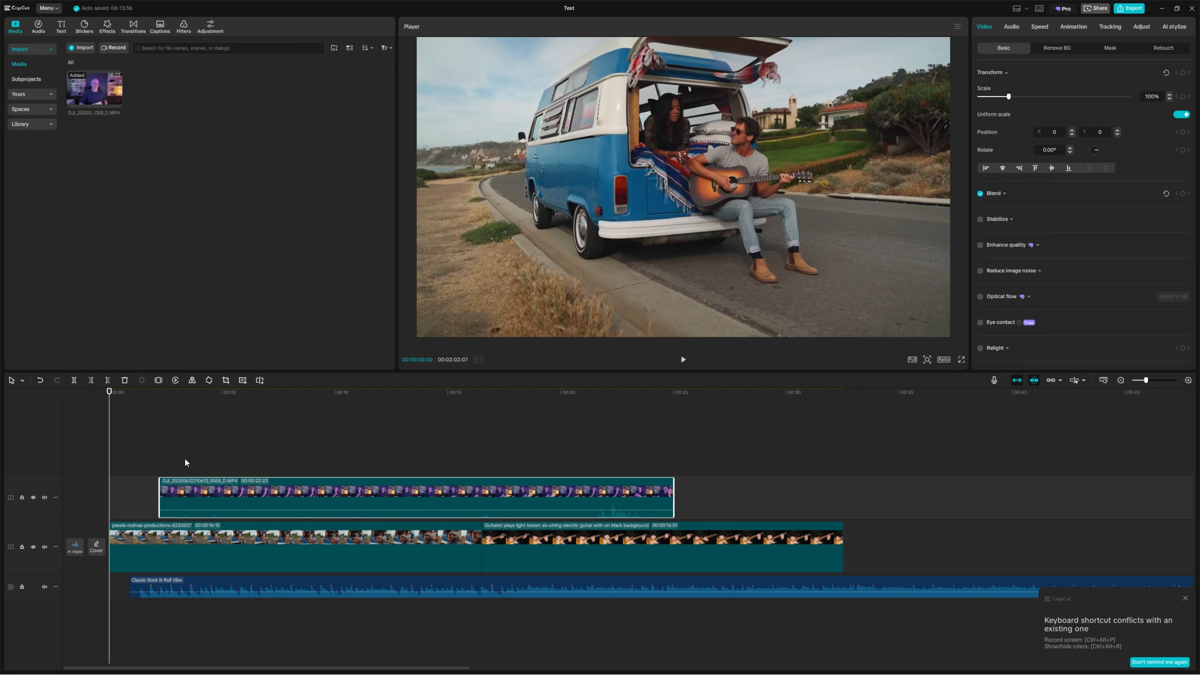
- Jump the playhead between several points in the first 8 seconds of the timeline and play back from the last one
left_click(208, 419)
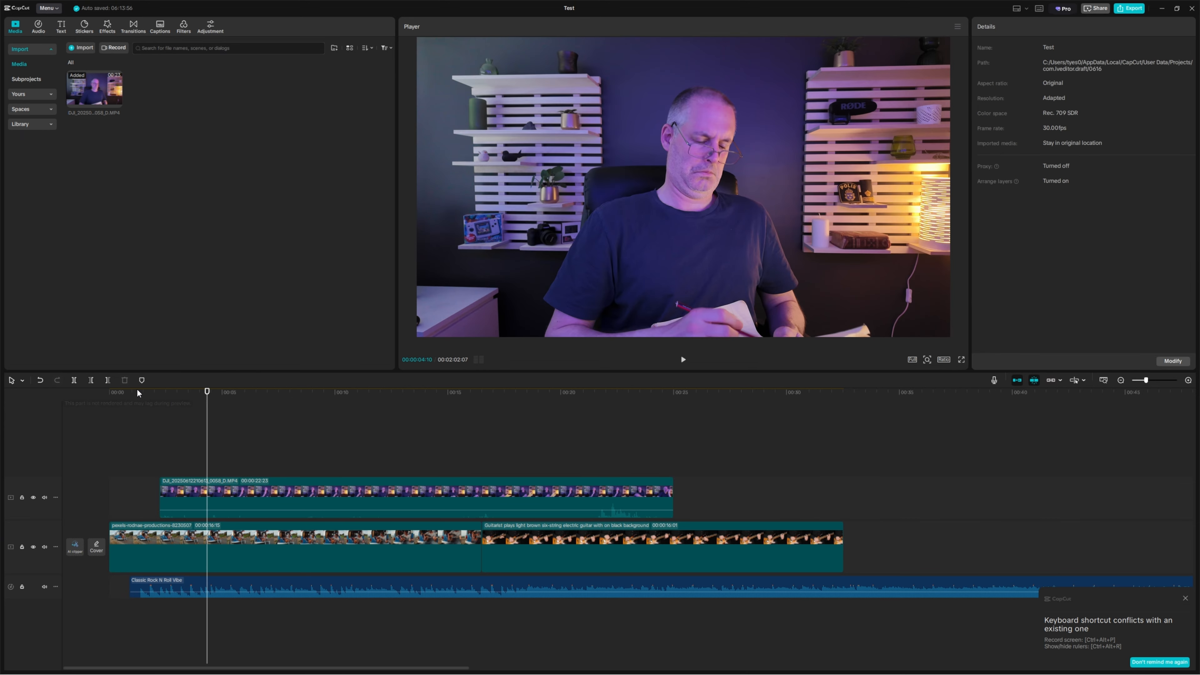
left_click(155, 394)
left_click(252, 395)
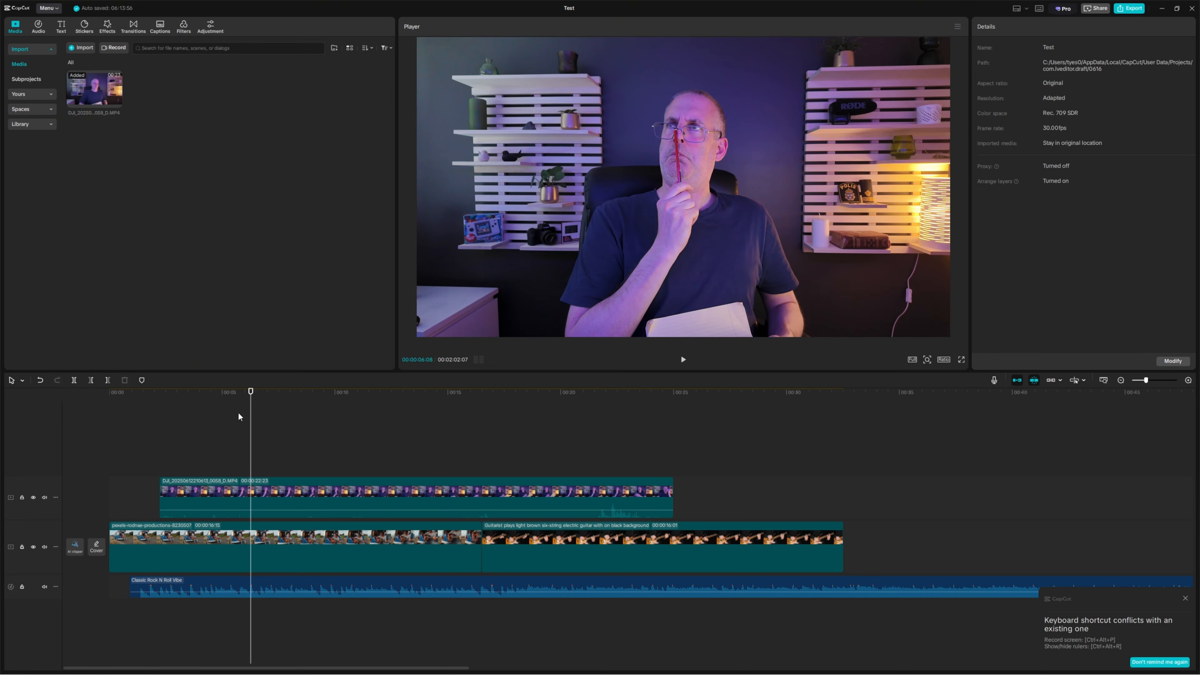
left_click(183, 392)
left_click(284, 396)
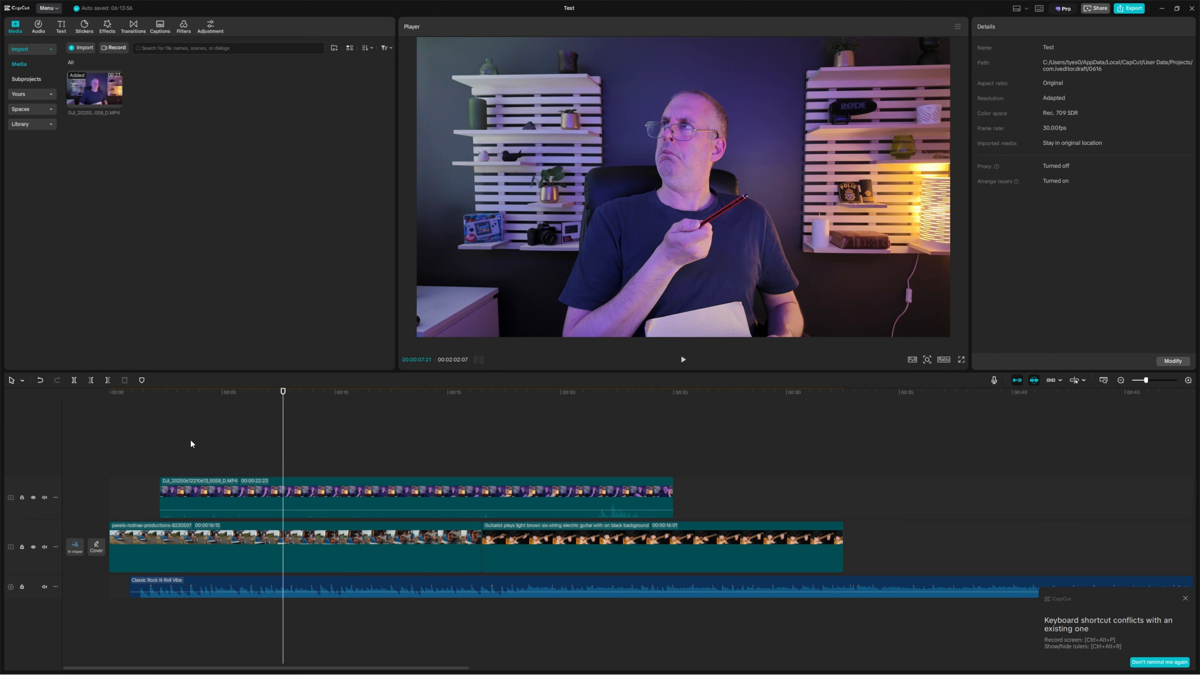
key("space")
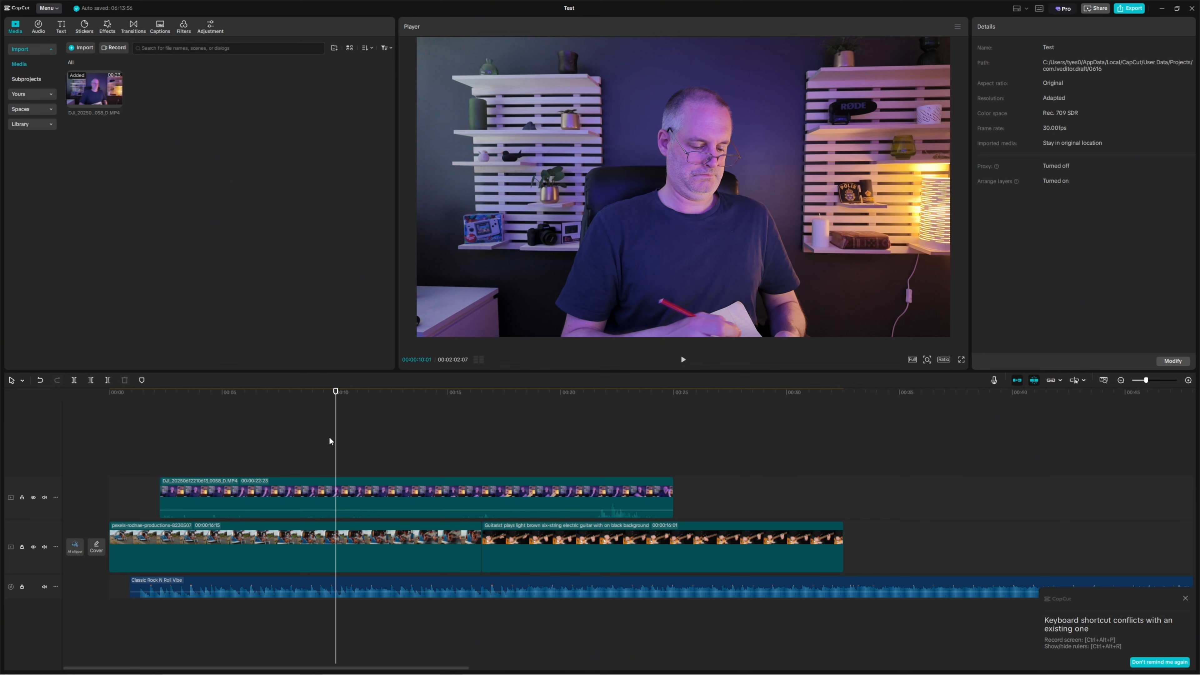
- View the list of timeline keyboard shortcuts and close it
left_click(1039, 8)
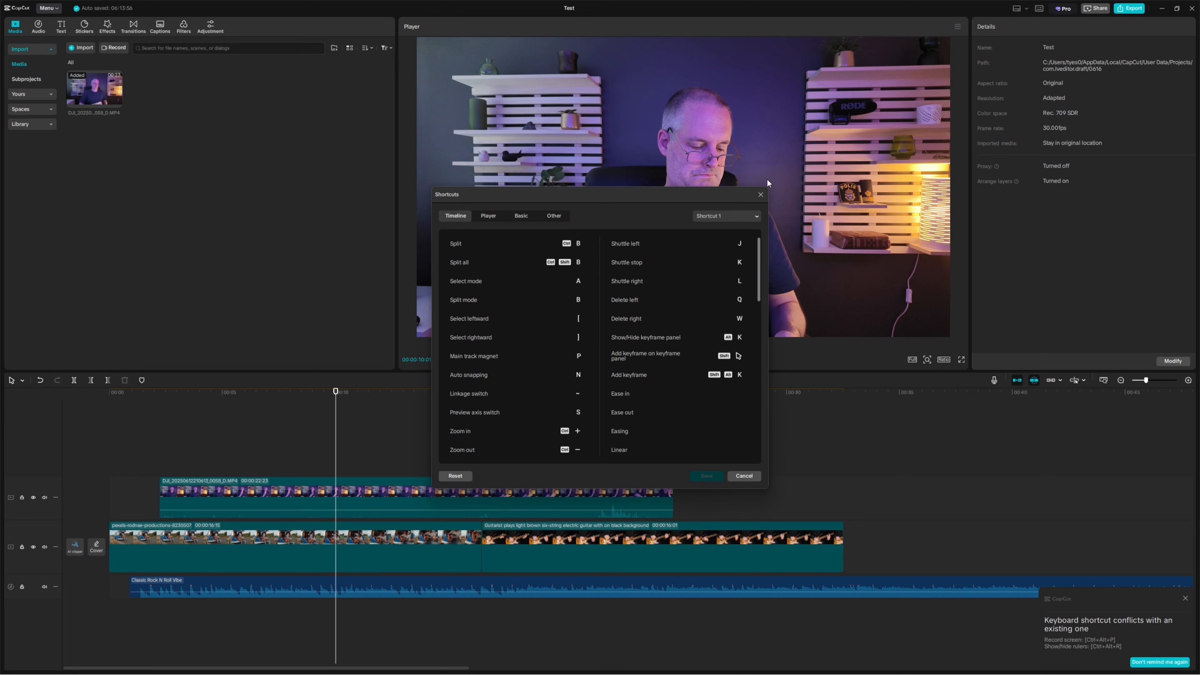
left_click(760, 195)
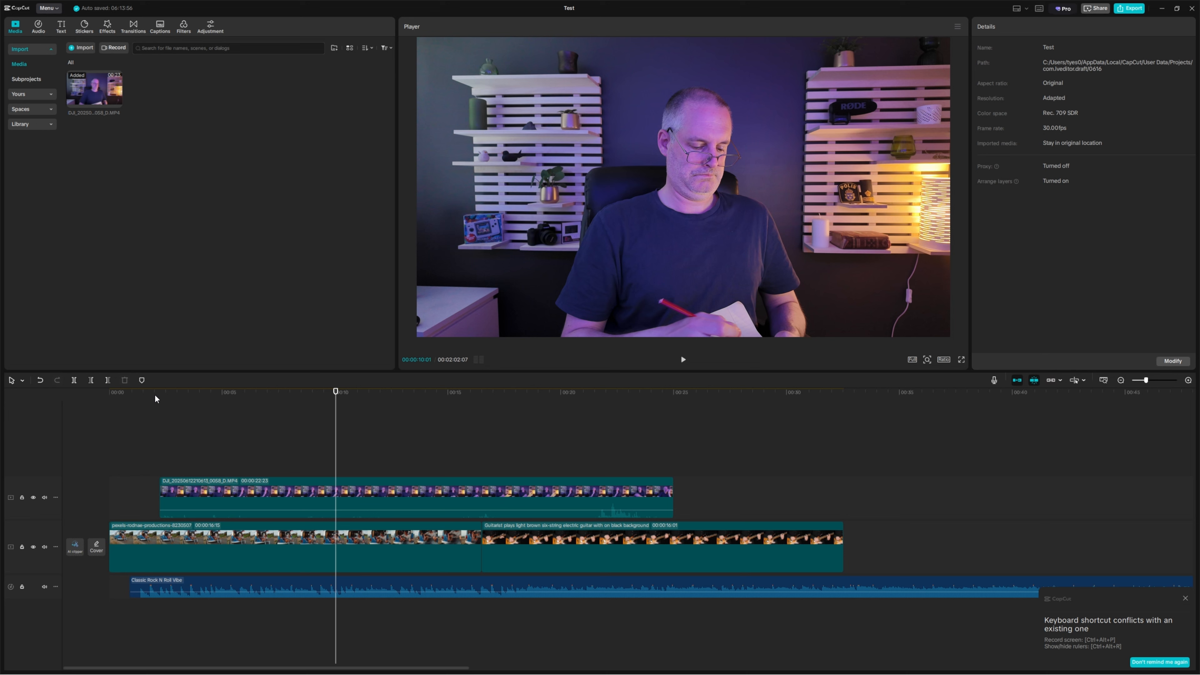
- Place the playhead near the start of the upper video clip and advance it frame by frame to about 5 seconds 21 frames
left_click(175, 434)
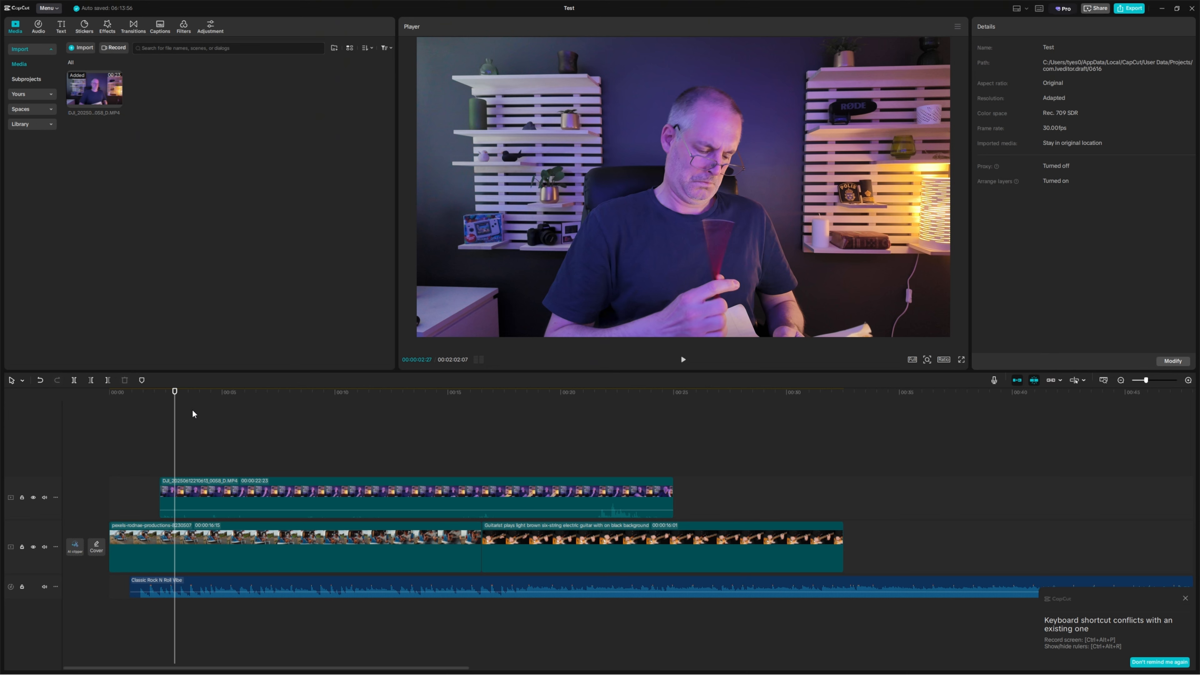
key("Right")
key("Right")
key("Right")
key("Right")
key("Right")
key("Right")
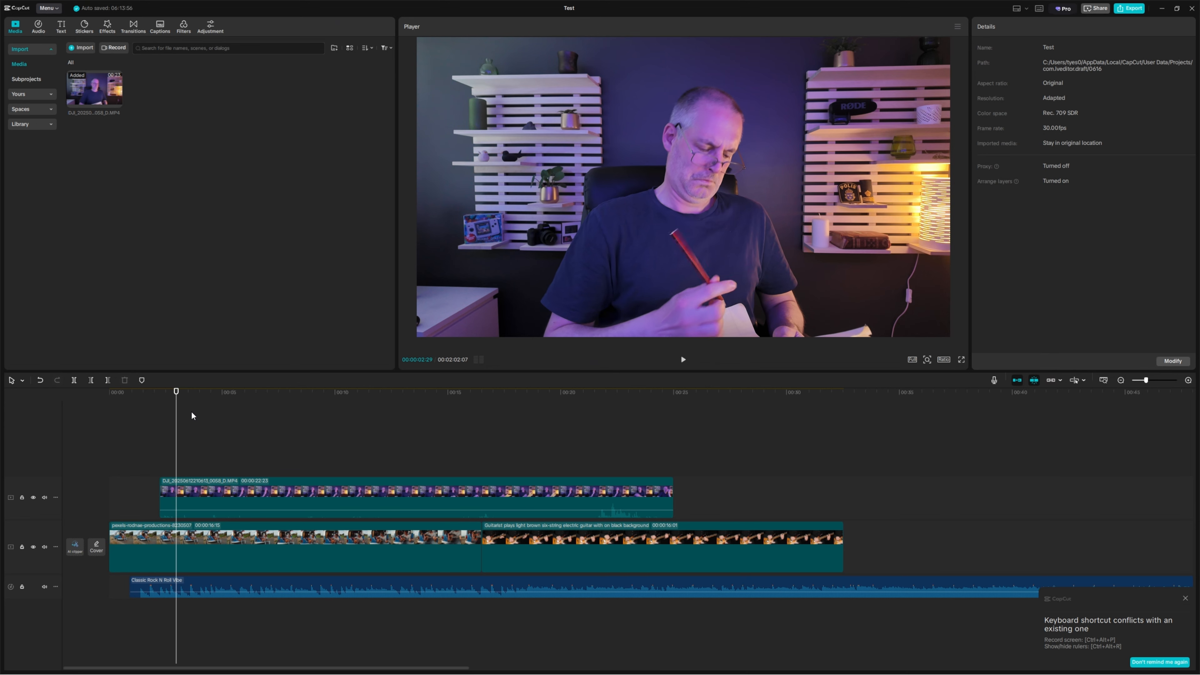
key("Right")
key("Right")
key("Right")
key("Right")
key("Right")
key("Right")
key("Right")
key("Right")
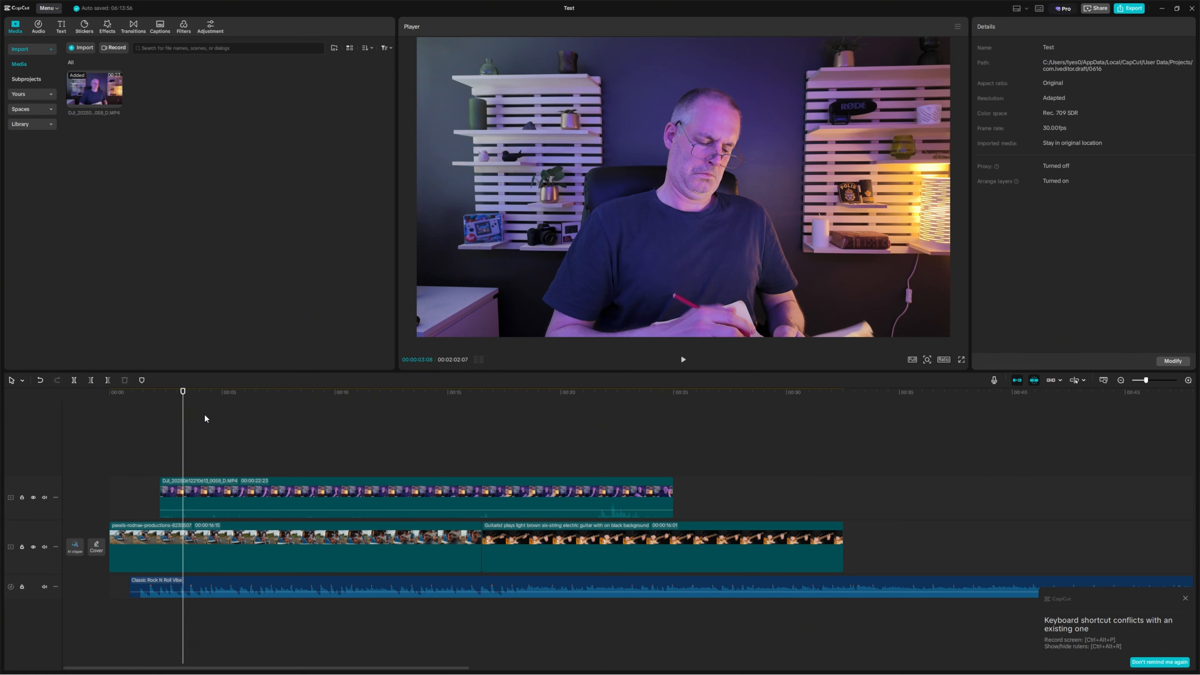
key("Right")
key("Right")
key("Right")
key("Right")
key("Right")
key("Right")
key("Right")
key("Right")
key("Right")
key("Right")
key("Right")
key("Right")
key("Right")
key("Right")
key("Right")
key("Right")
key("Right")
key("Right")
key("Right")
key("Right")
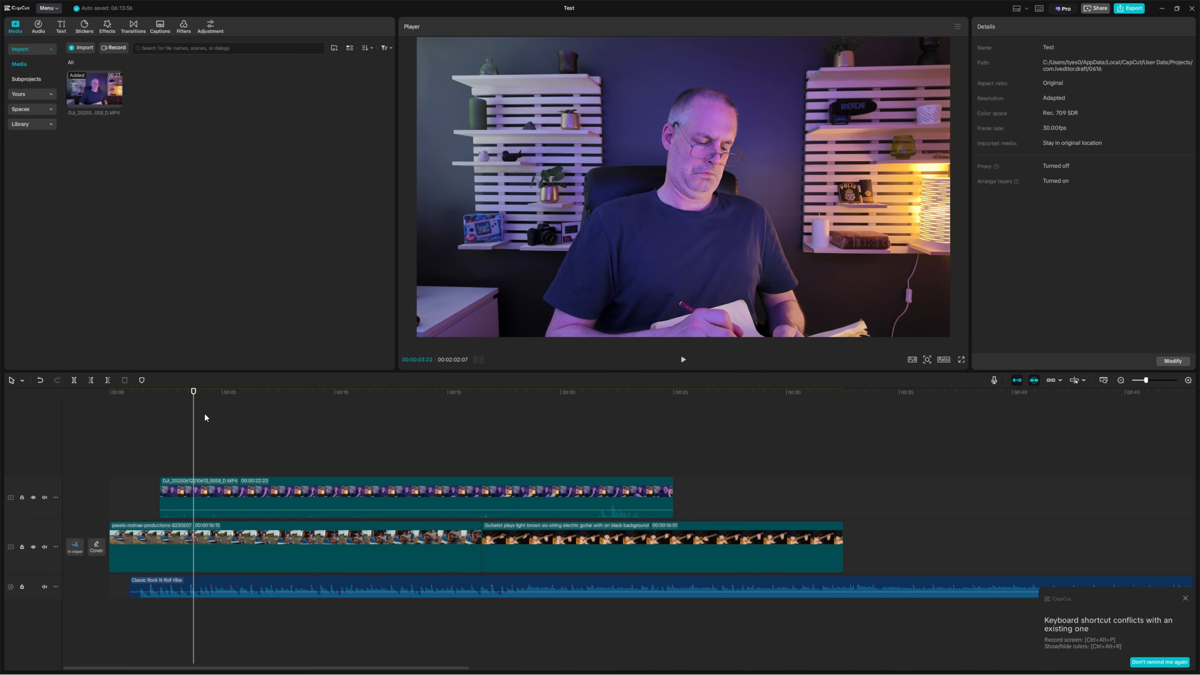
key("Right")
key("Right")
key("Right")
key("Right")
key("Right")
key("Right")
key("Right")
key("Right")
key("Right")
key("Right")
key("Right")
key("Right")
key("Right")
key("Right")
key("Right")
key("Right")
key("Right")
key("Right")
key("Right")
key("Right")
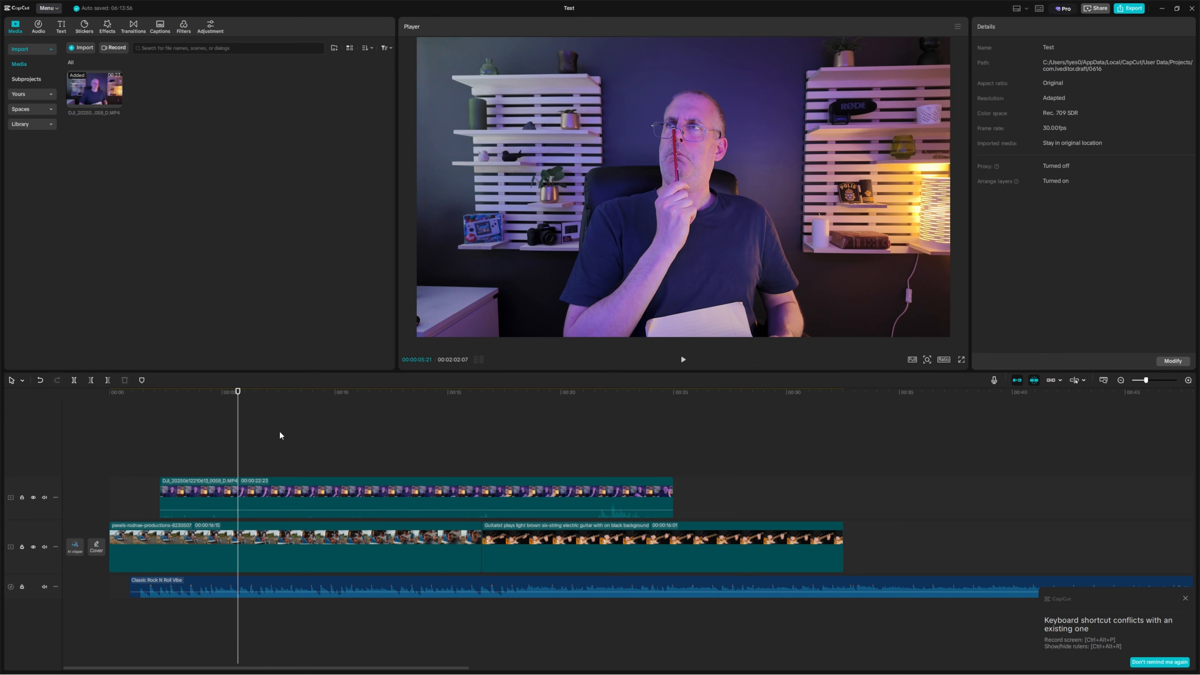
- Look along the timeline and jump the playhead to the project's start, its end and back to the start
scroll(283, 436, "right", 6)
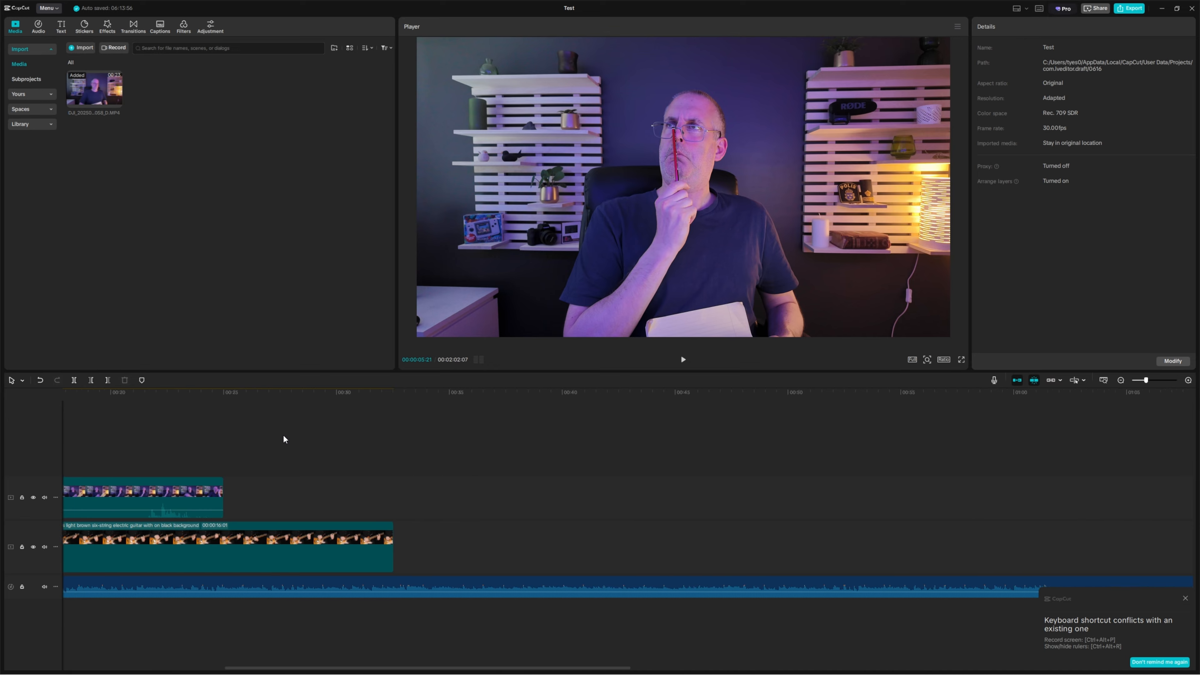
scroll(283, 434, "left", 6)
scroll(282, 434, "right", 6)
scroll(282, 434, "left", 6)
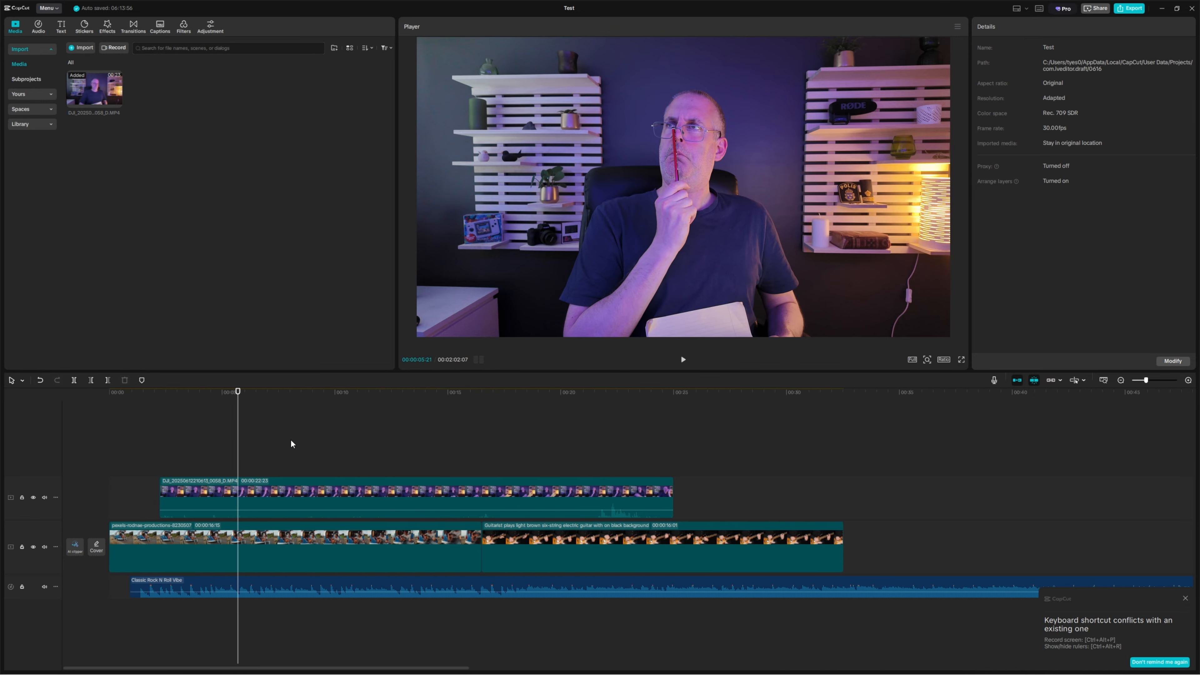
left_click(352, 442)
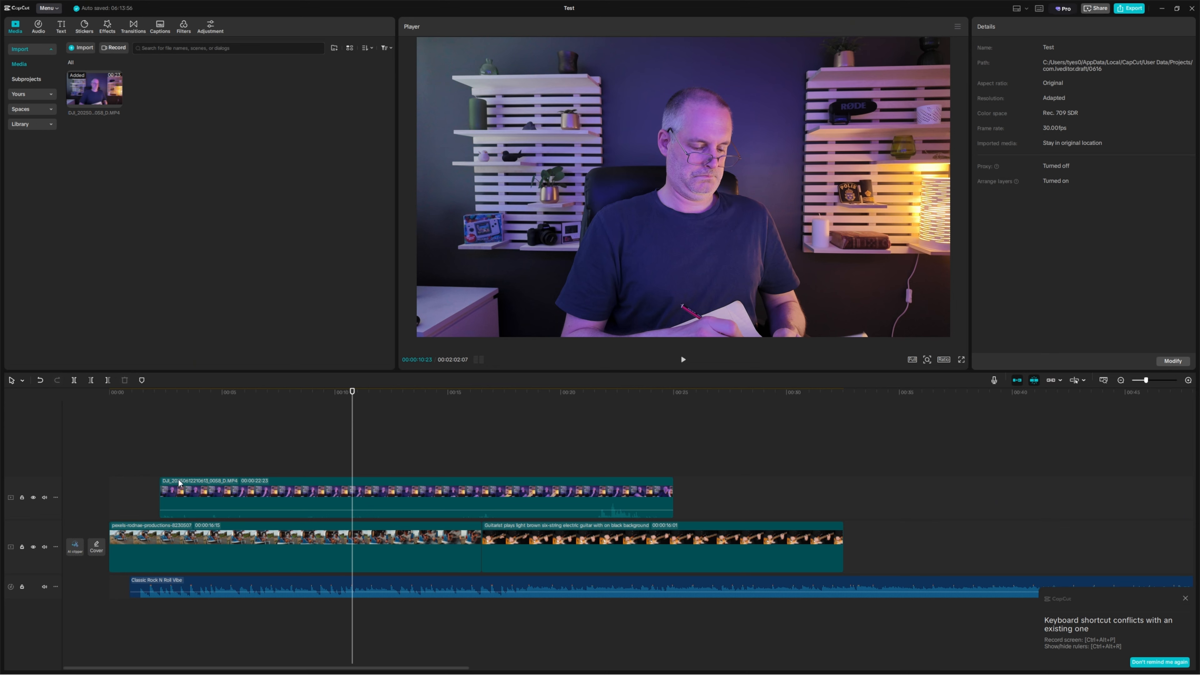
key("Home")
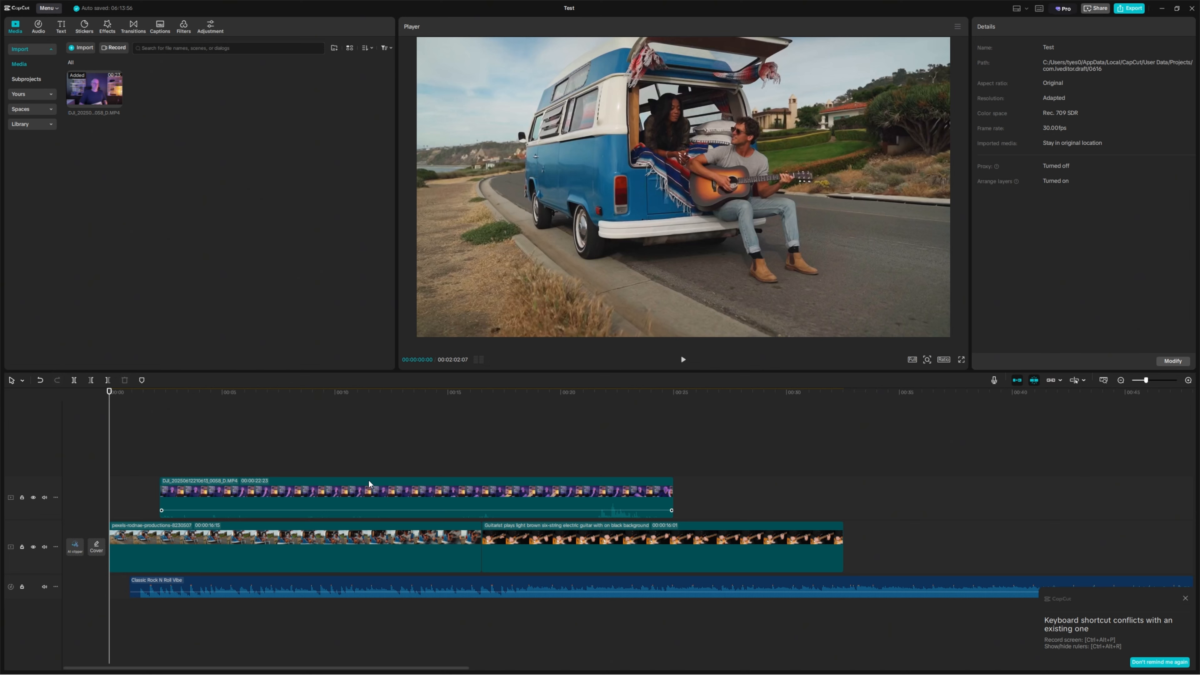
key("End")
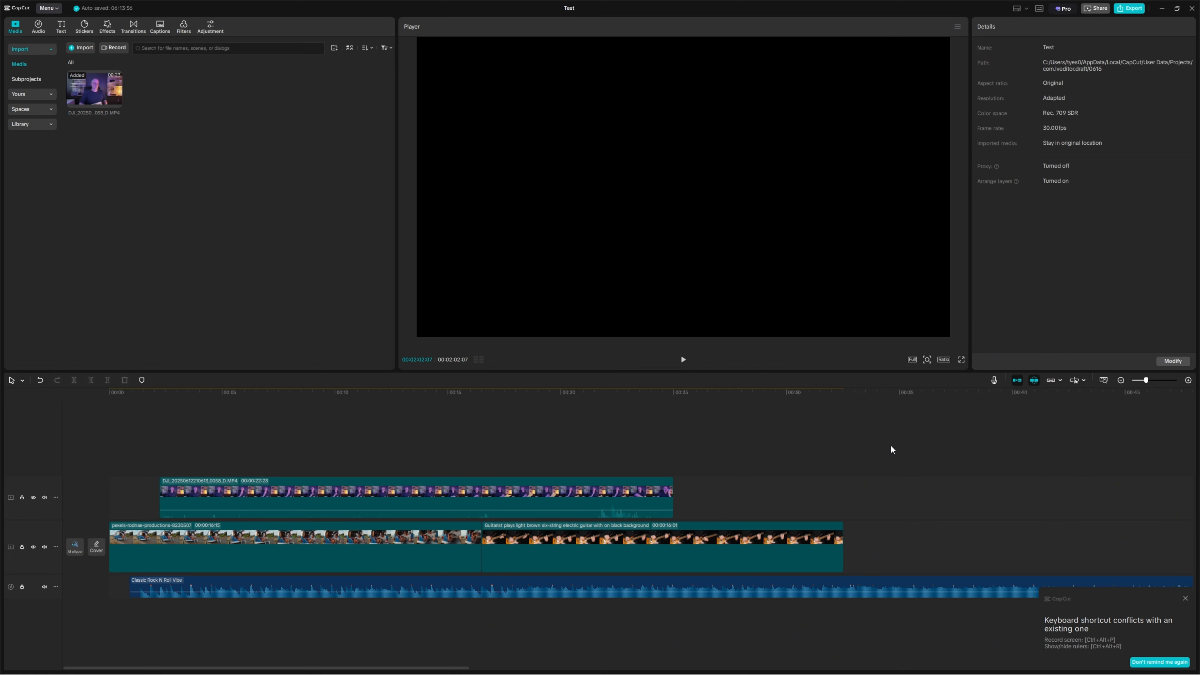
key("Home")
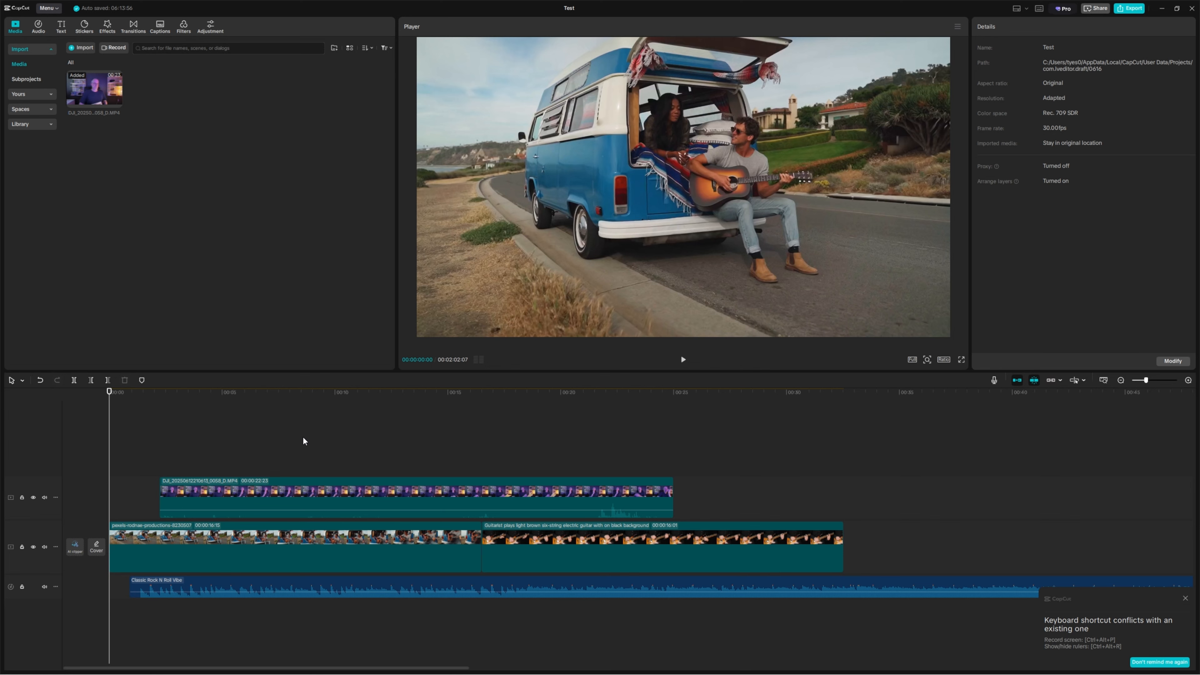
- Zoom the timeline out and back in to view the whole project and the individual clips at different scales
scroll(257, 423, "down", 3)
scroll(256, 422, "up", 4)
scroll(253, 420, "up", 2)
scroll(253, 420, "down", 4)
scroll(252, 419, "up", 1)
scroll(252, 418, "up", 1)
scroll(252, 419, "down", 1)
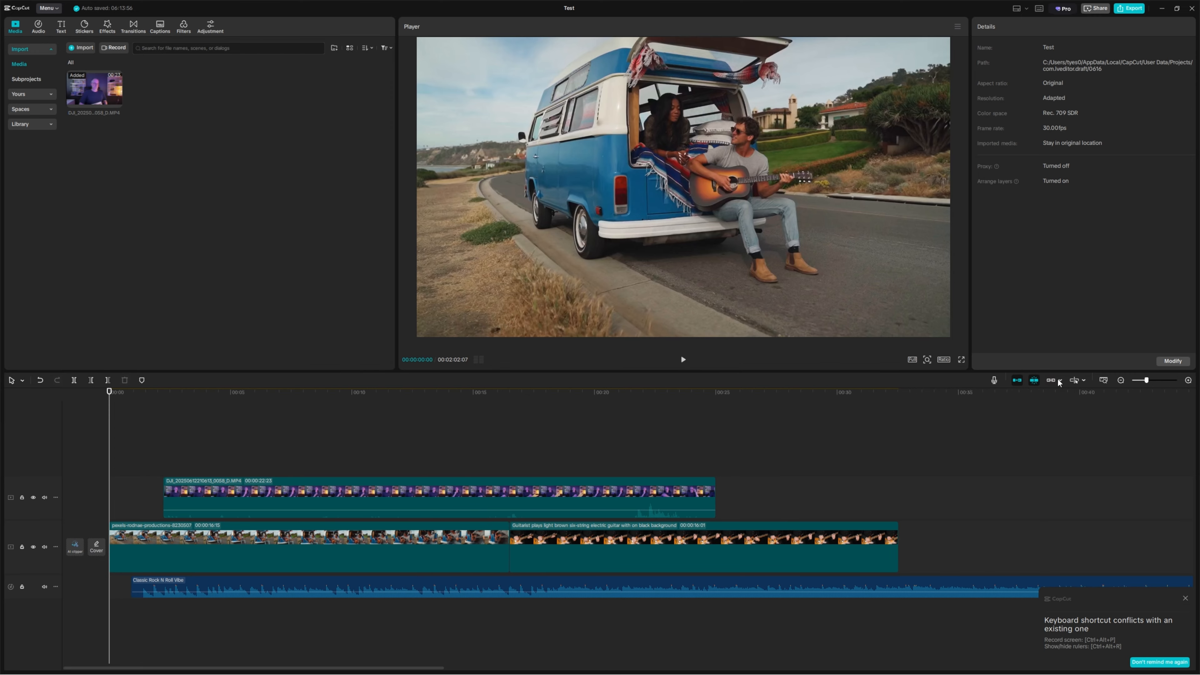
left_click(1121, 380)
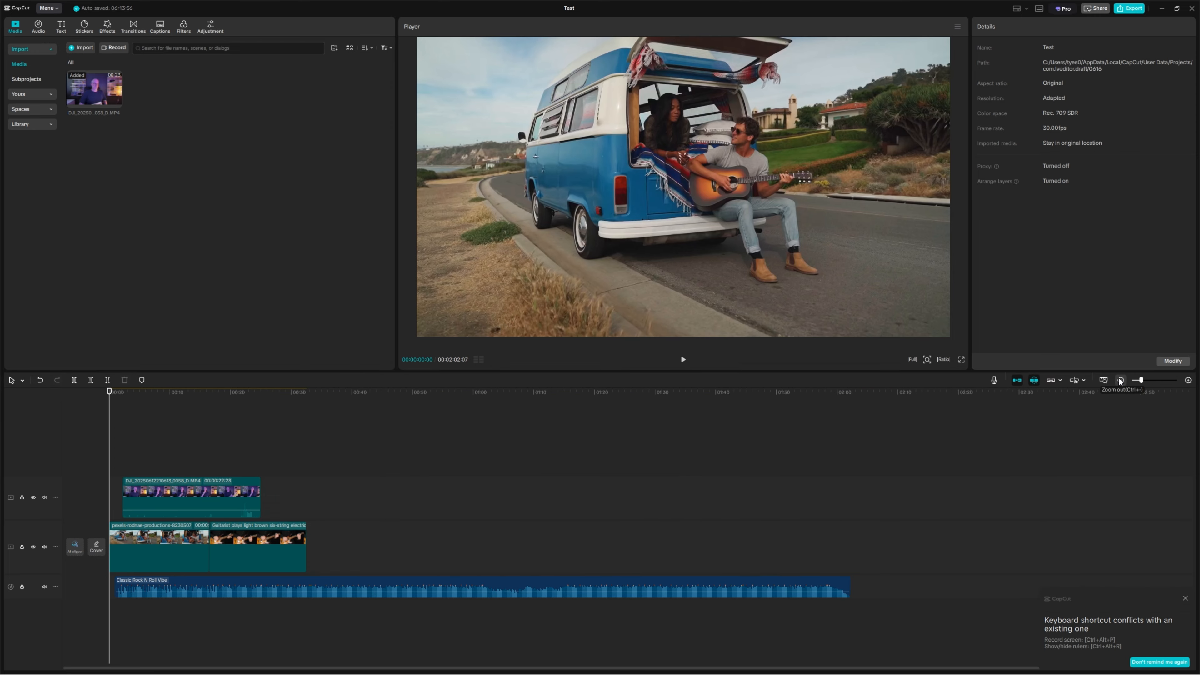
left_click(1188, 380)
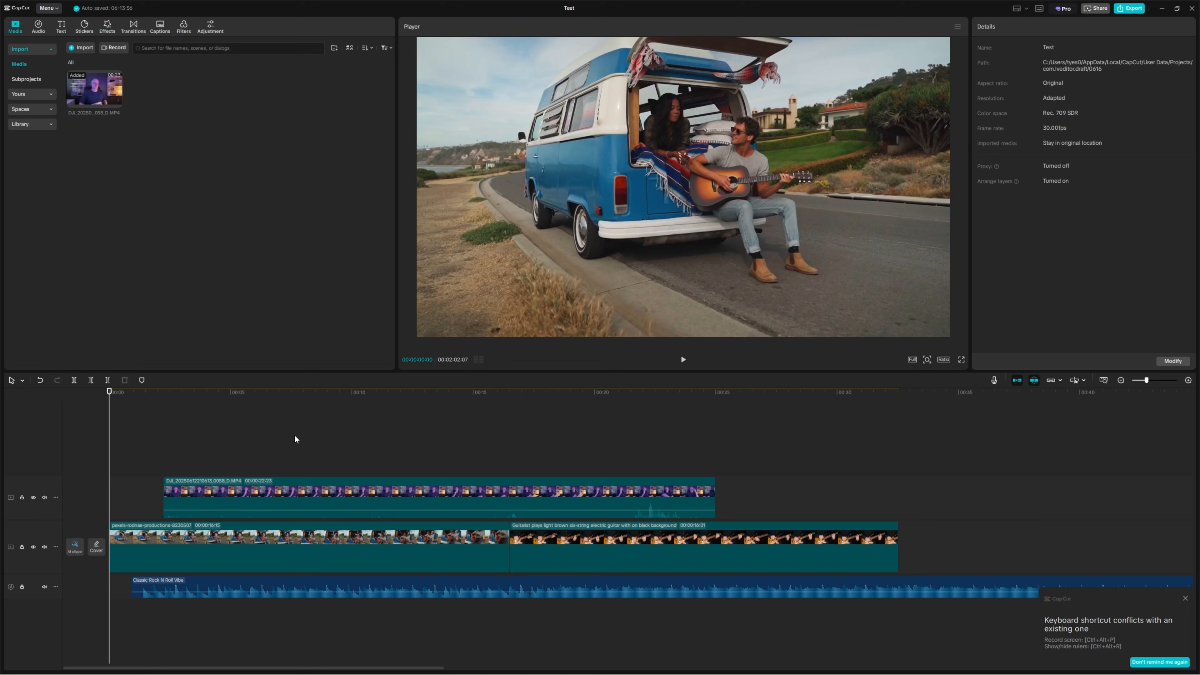
scroll(283, 429, "down", 3)
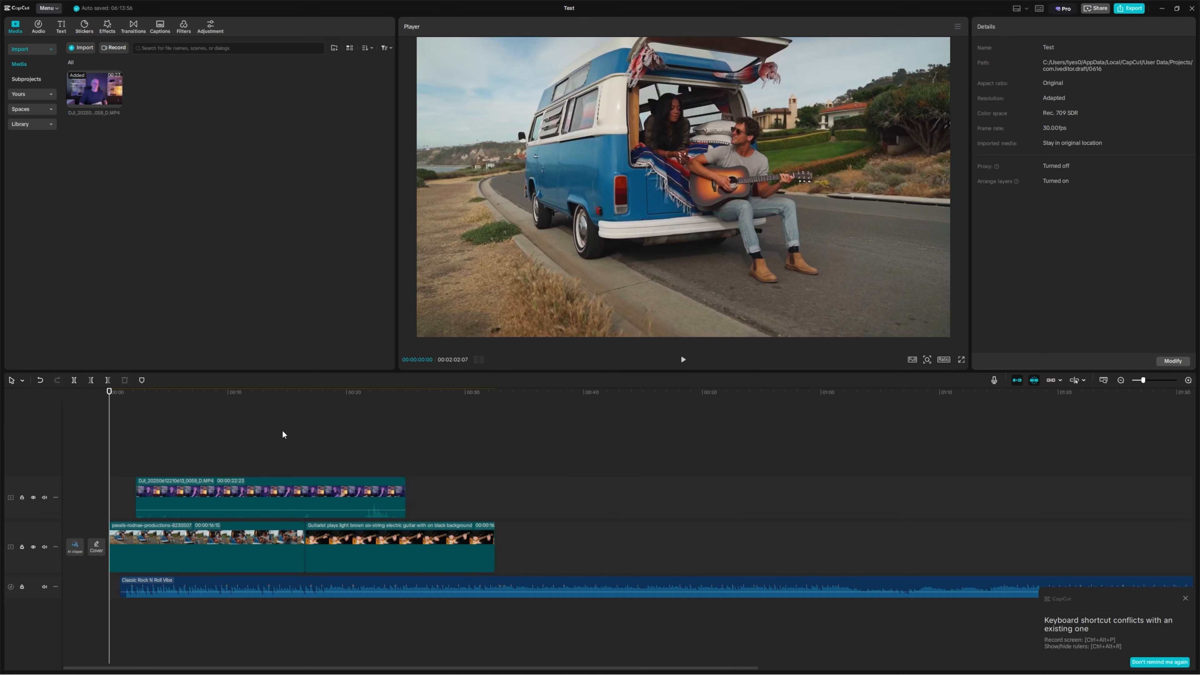
scroll(282, 429, "up", 3)
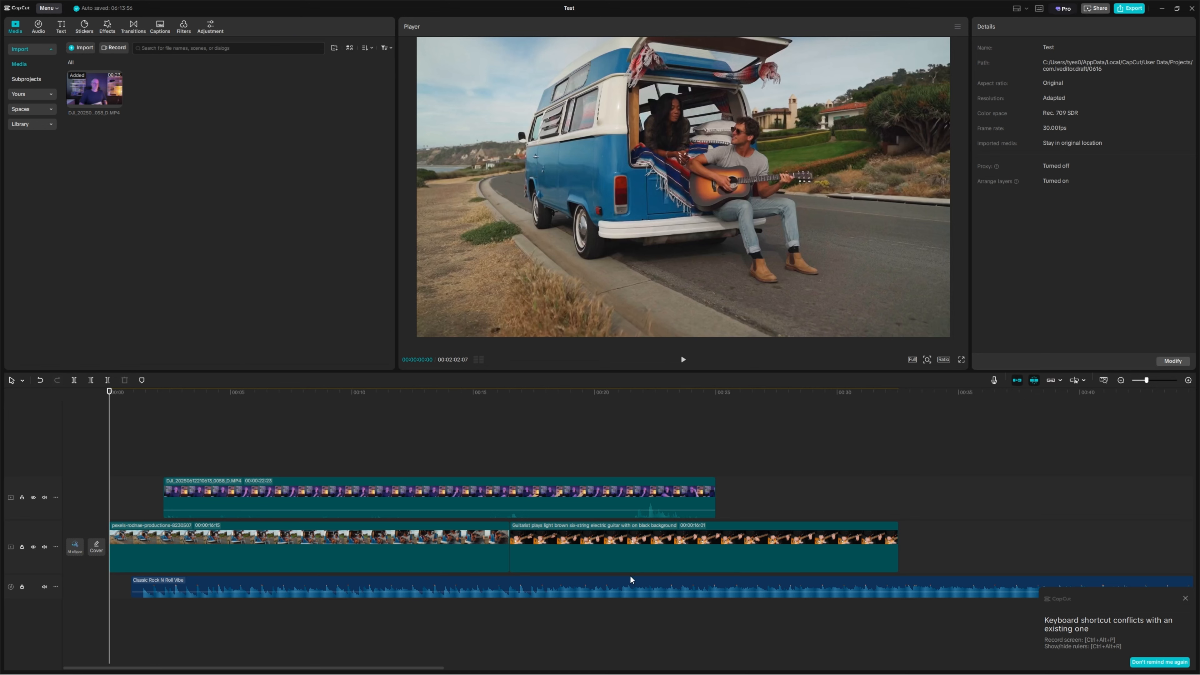
- Move the van clip behind the guitar clip on the main track and close the gap with the main track magnet
left_click_drag(391, 538, 964, 527)
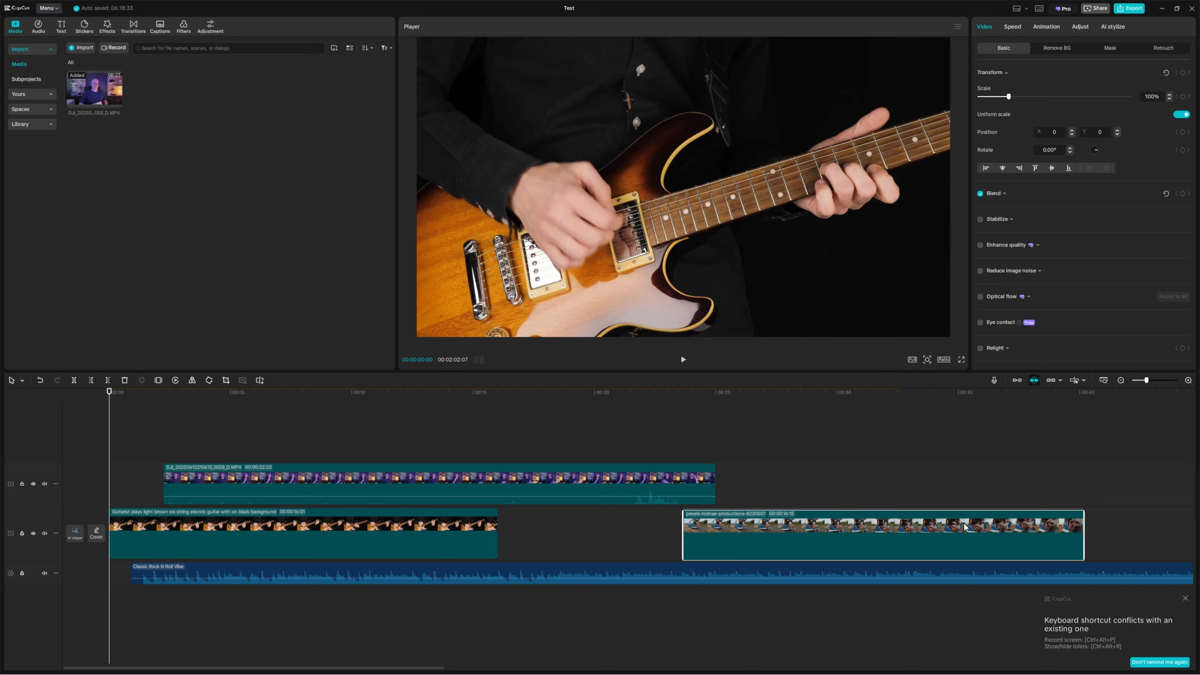
left_click(1016, 382)
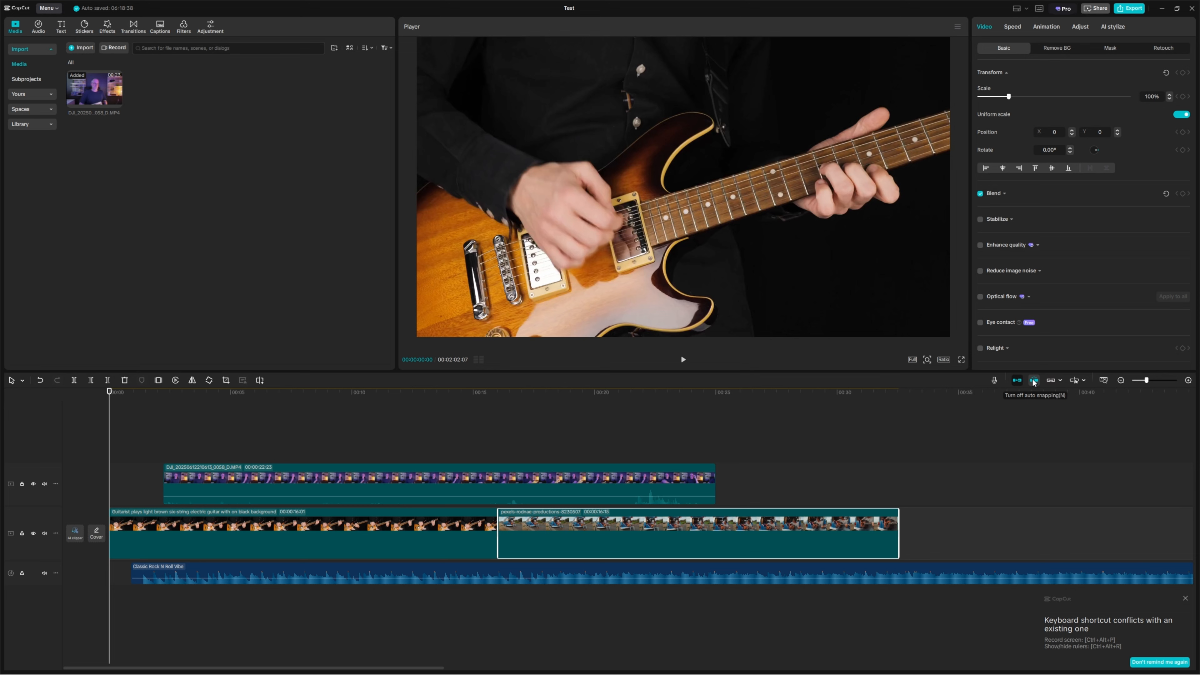
- Place the playhead at 00:00:23:14 and snap the start of the van clip to it with the main track magnet off
left_click(678, 407)
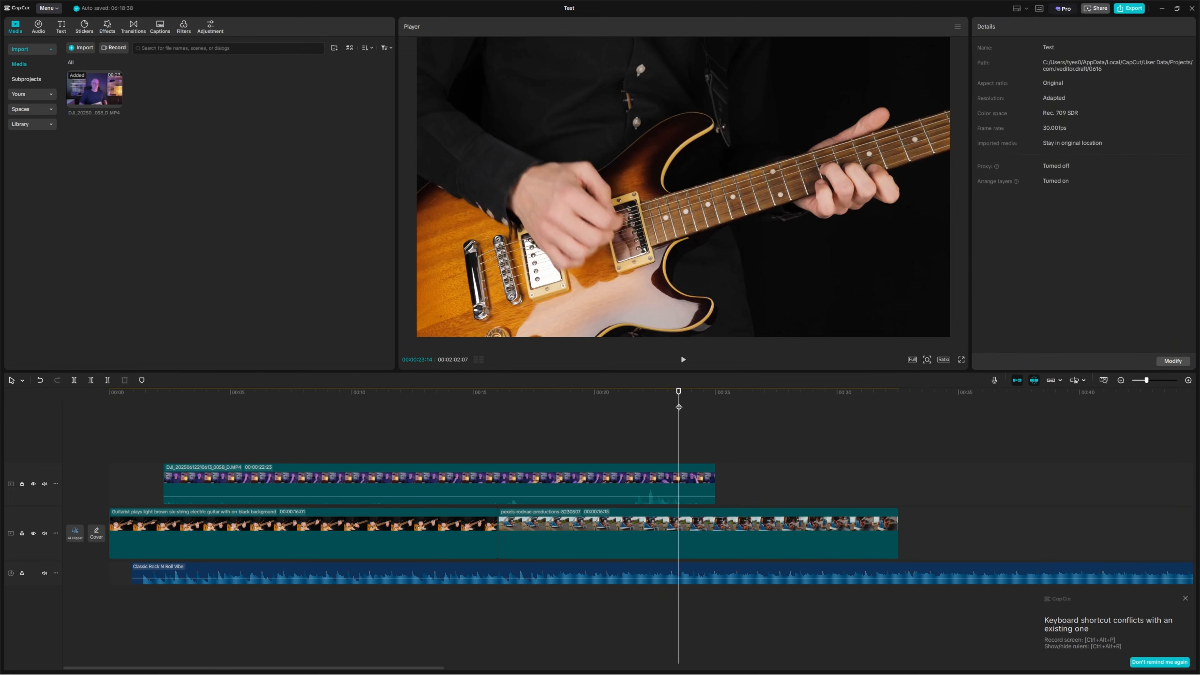
left_click_drag(549, 521, 704, 522)
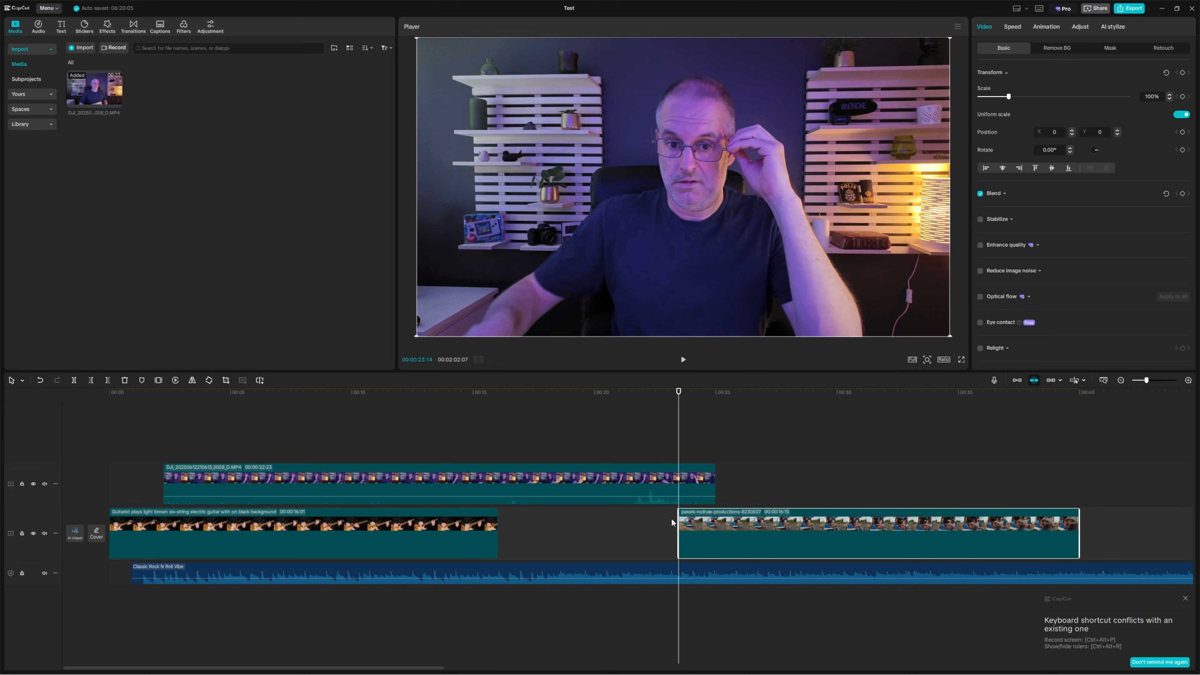
- Split the upper video clip where the guitar clip below it ends, and return to the Select tool
key("shift+z")
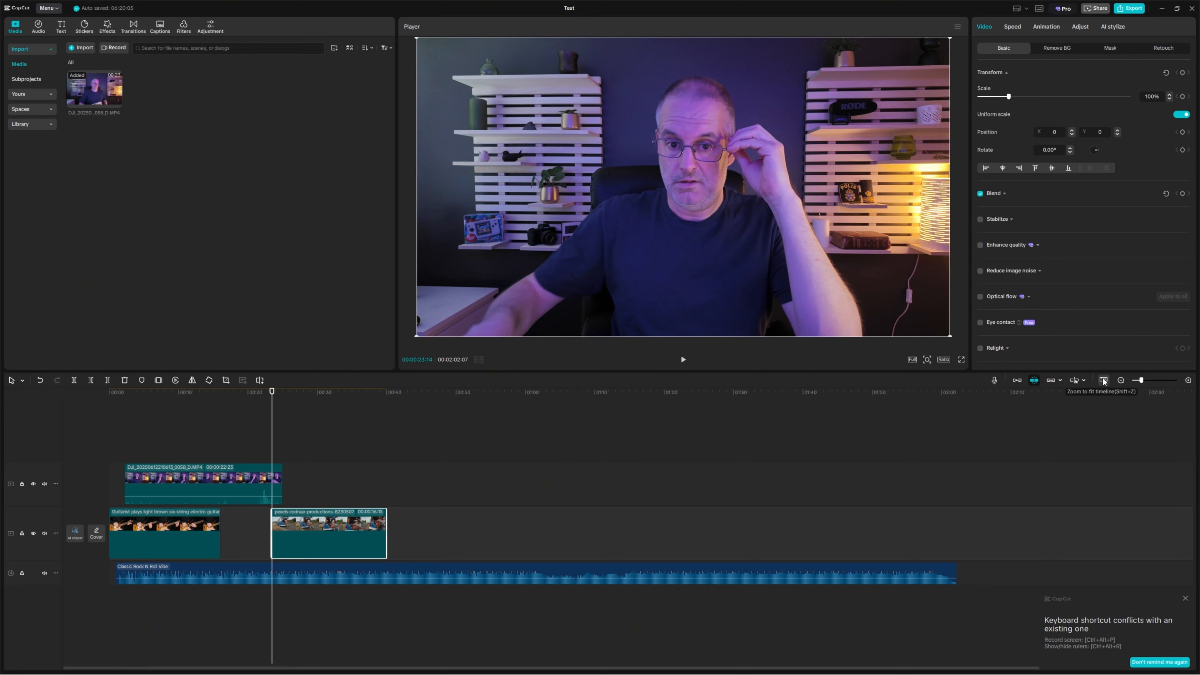
left_click(1189, 381)
left_click(1188, 381)
left_click(1103, 381)
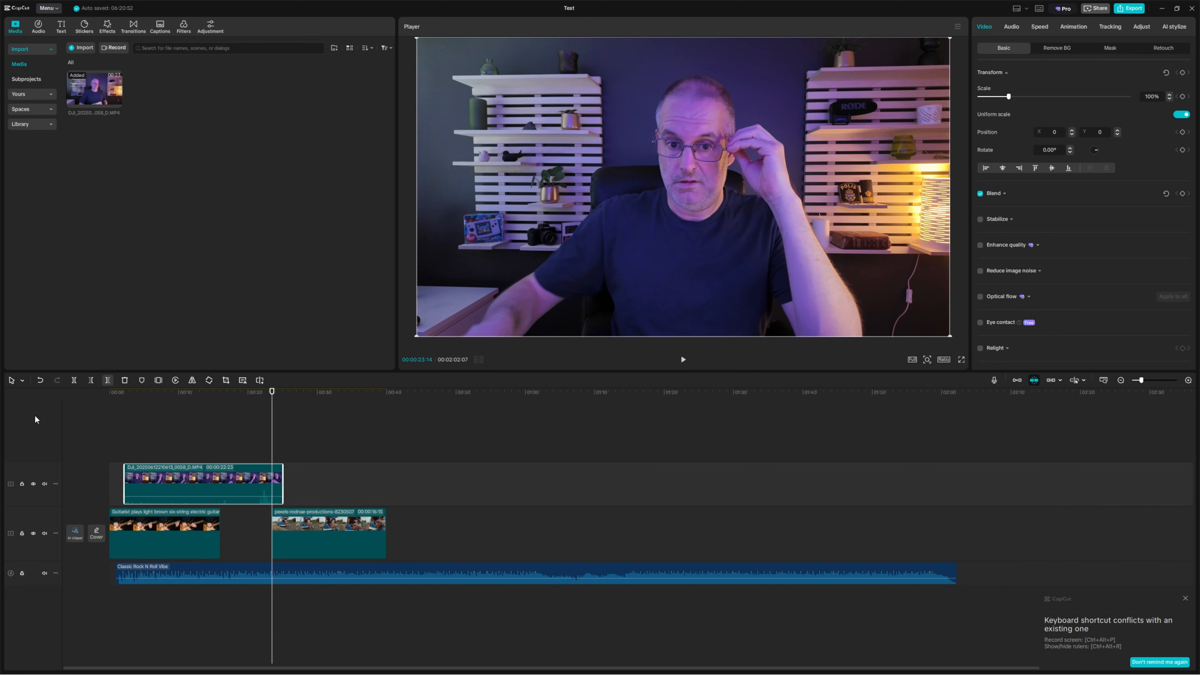
mouse_move(281, 482)
left_mouse_down()
mouse_move(220, 483)
mouse_move(348, 493)
mouse_move(241, 485)
mouse_move(284, 484)
left_mouse_up()
left_click(22, 381)
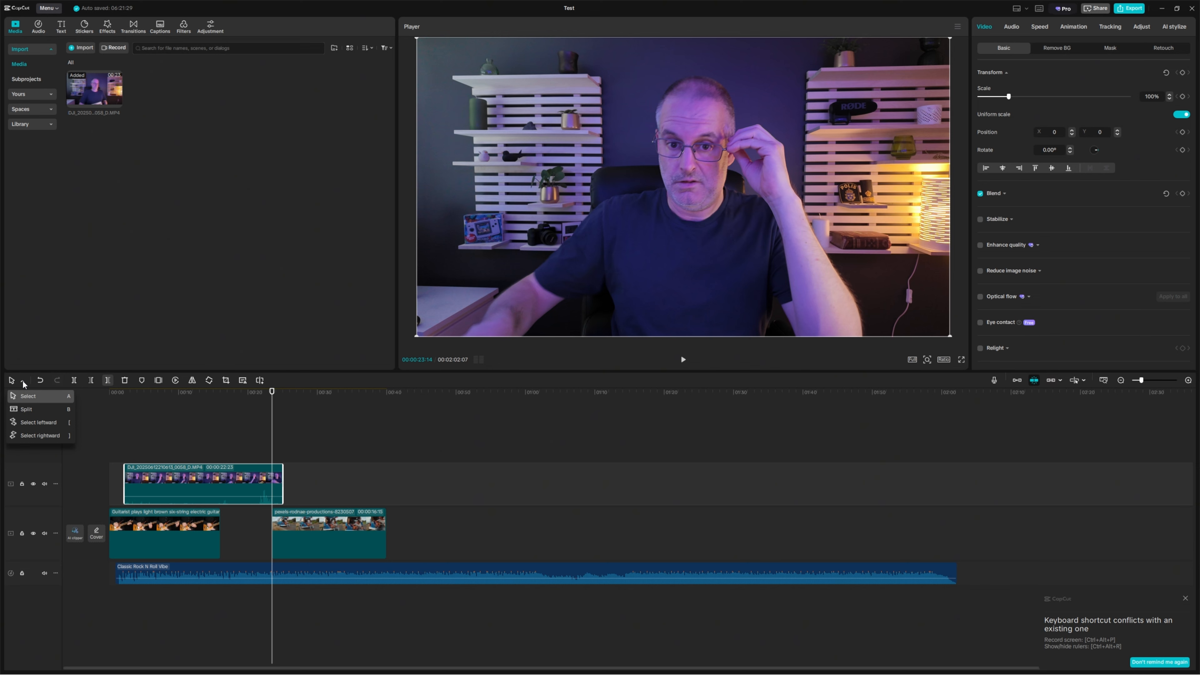
left_click(51, 413)
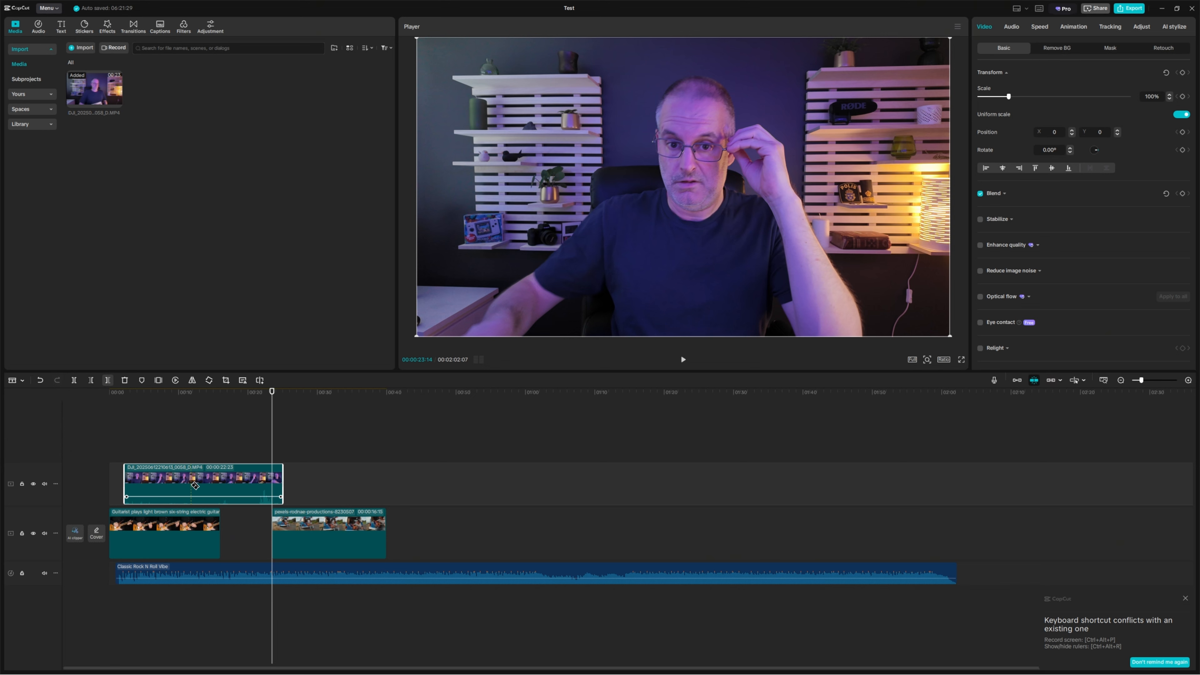
left_click(220, 485)
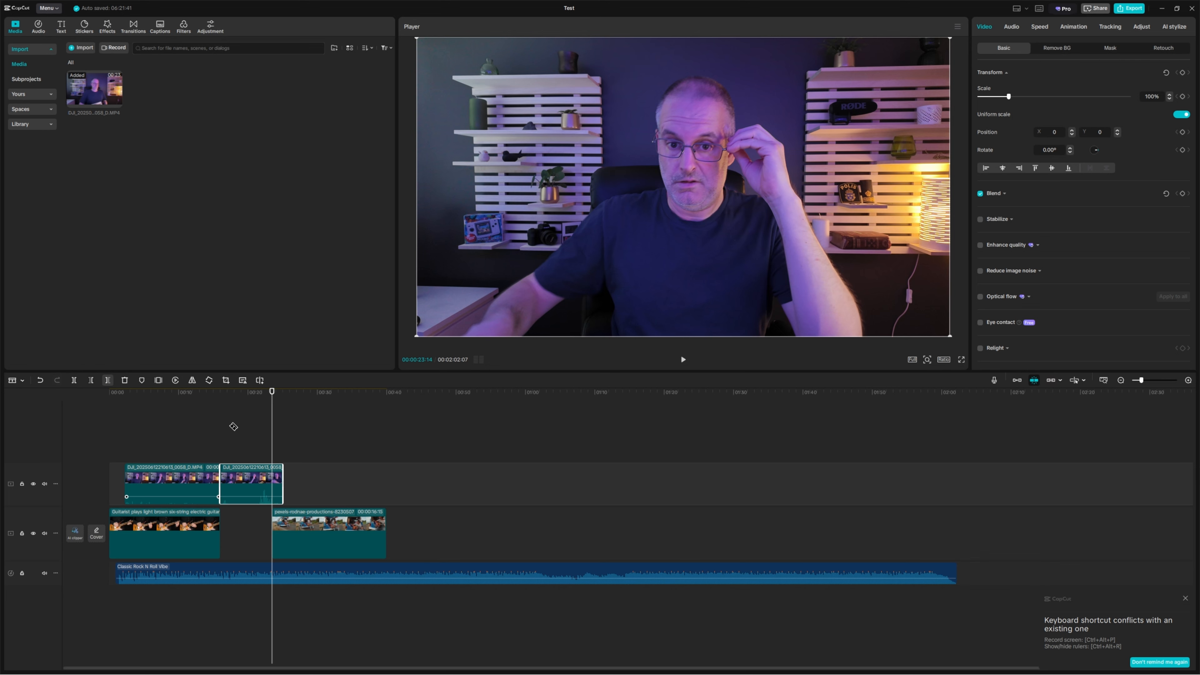
key("a")
left_click(23, 381)
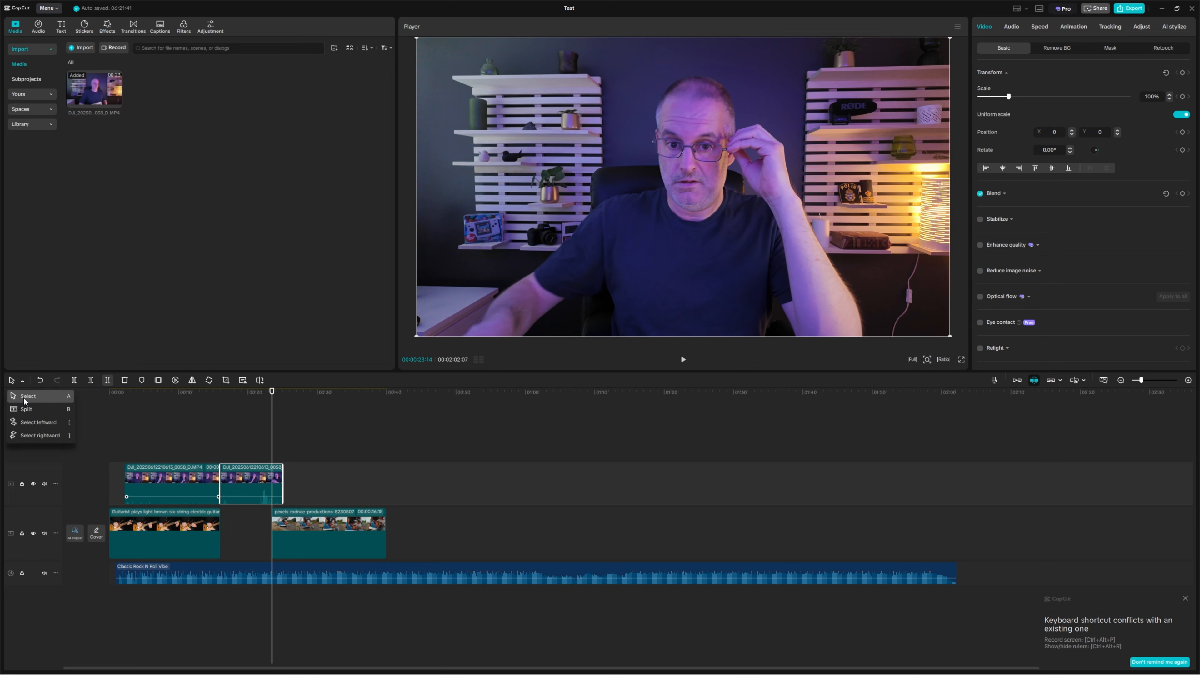
left_click(25, 400)
mouse_move(244, 478)
left_mouse_down()
mouse_move(335, 480)
mouse_move(259, 479)
left_mouse_up()
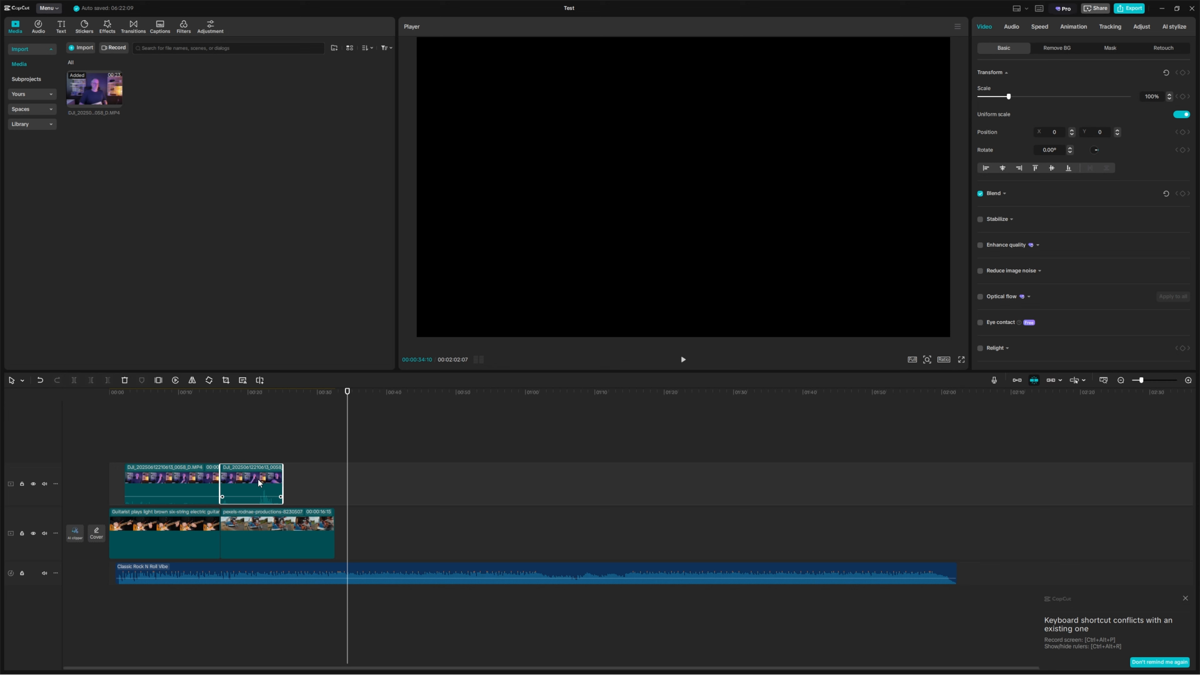
- Trim away the part of the guitar clip before the playhead at 00:00:15:04, and undo the trim
left_click(227, 395)
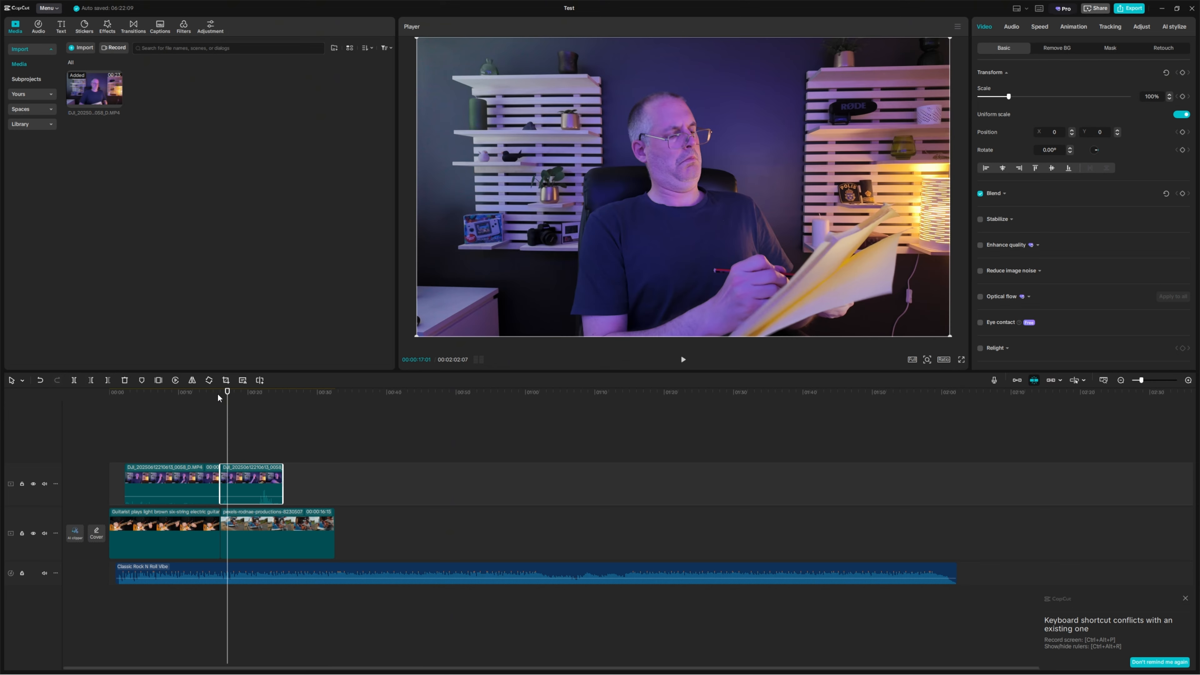
left_click(215, 397)
key("q")
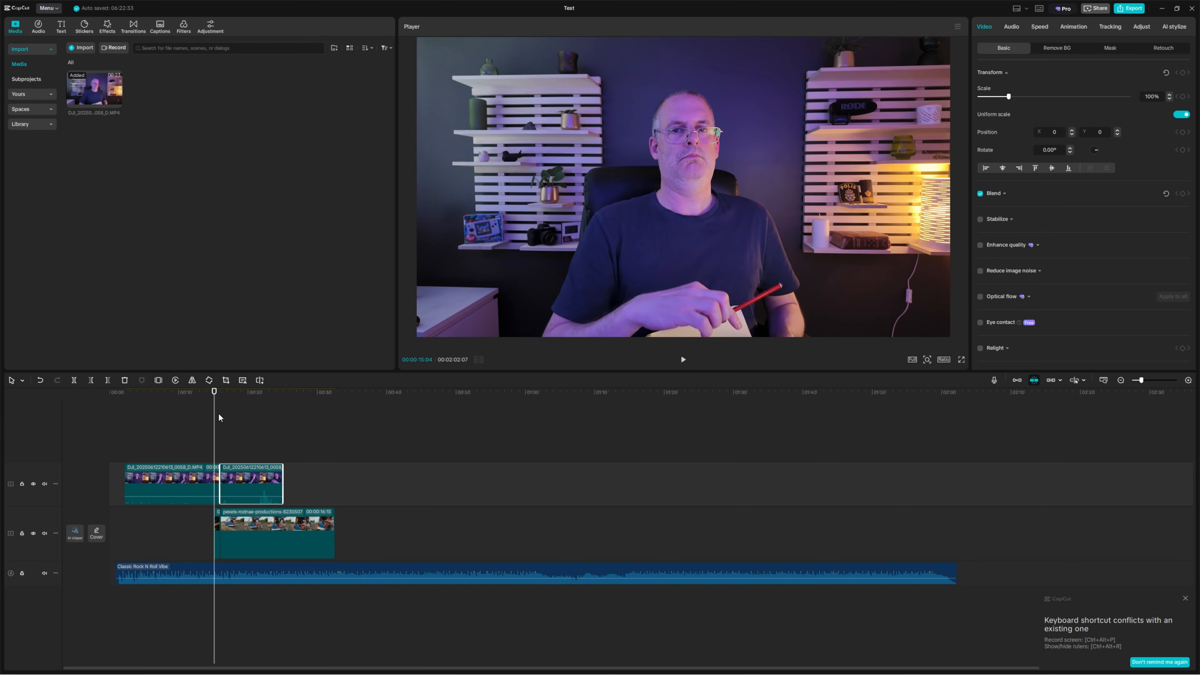
key("ctrl+z")
- Place the playhead at 00:00:18:19 and copy the upper track's second piece to about 30 seconds on the same track
left_click(239, 393)
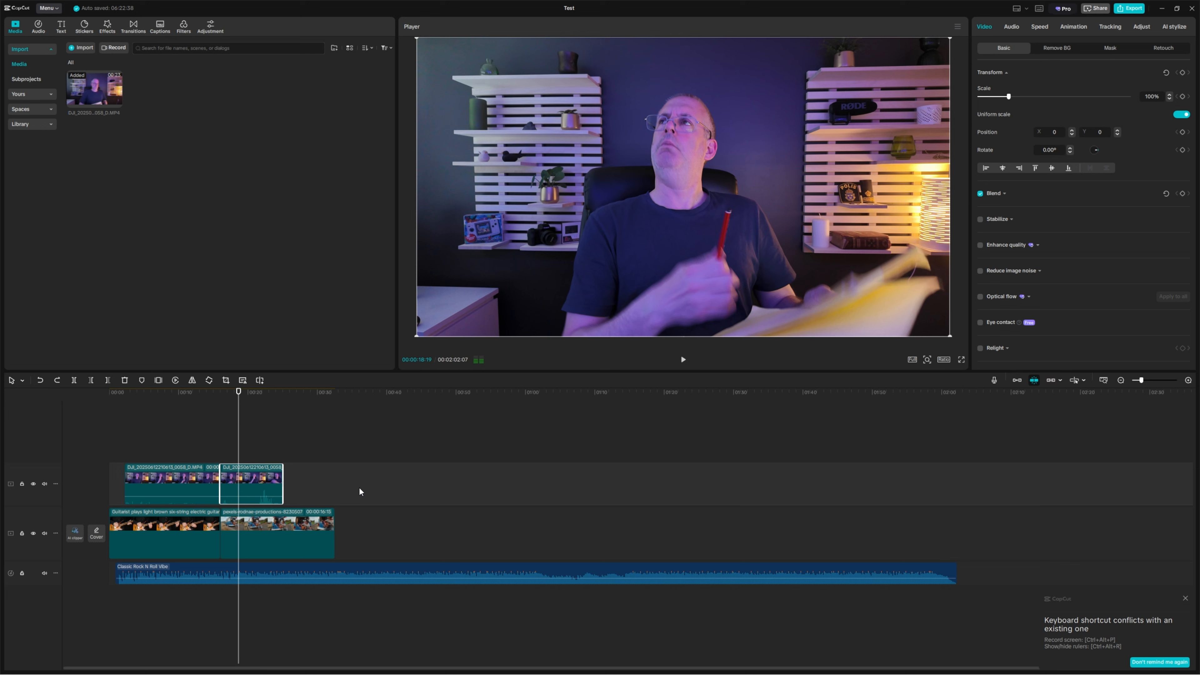
mouse_move(258, 502)
left_click_drag(265, 479, 386, 478)
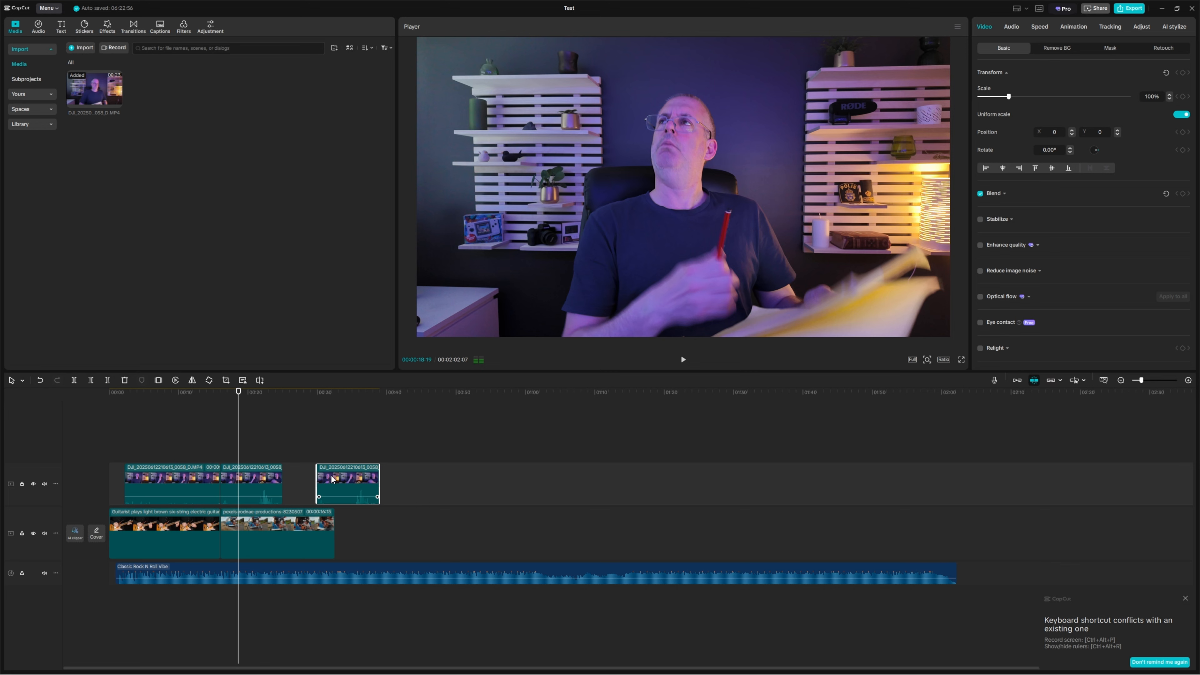
- Split the copied clip at two points and delete its middle piece, then undo these edits
key("b")
left_click(329, 482)
left_click(357, 481)
key("a")
left_click(343, 491)
left_click(385, 450)
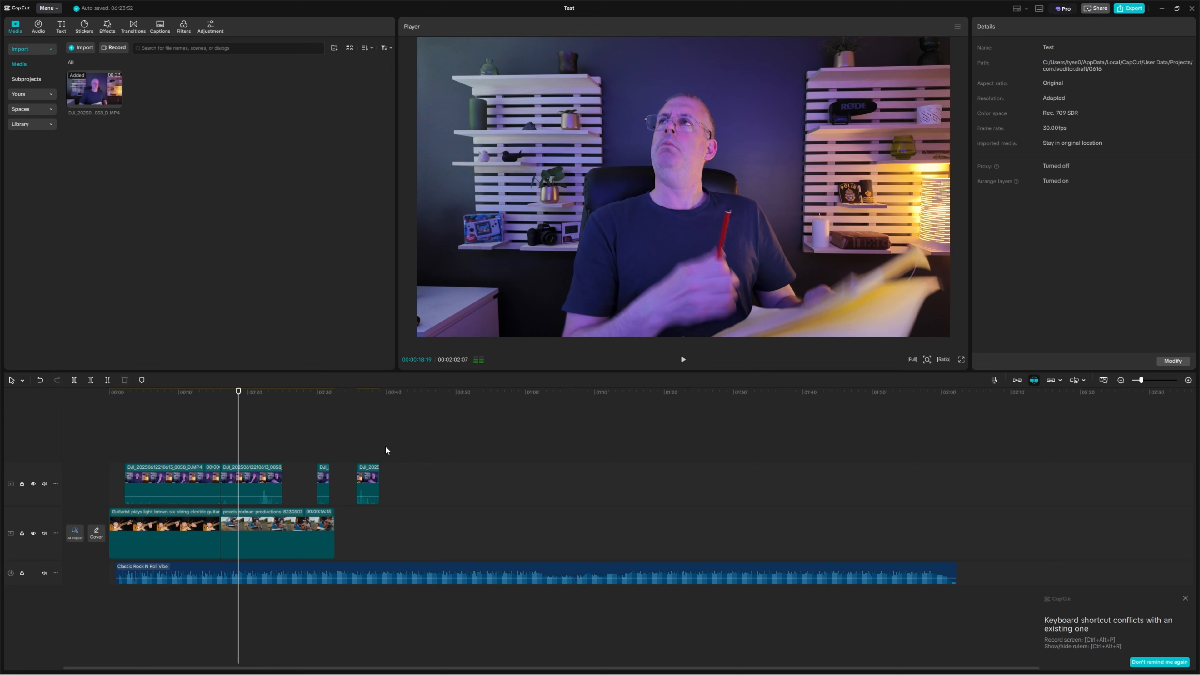
key("ctrl+z")
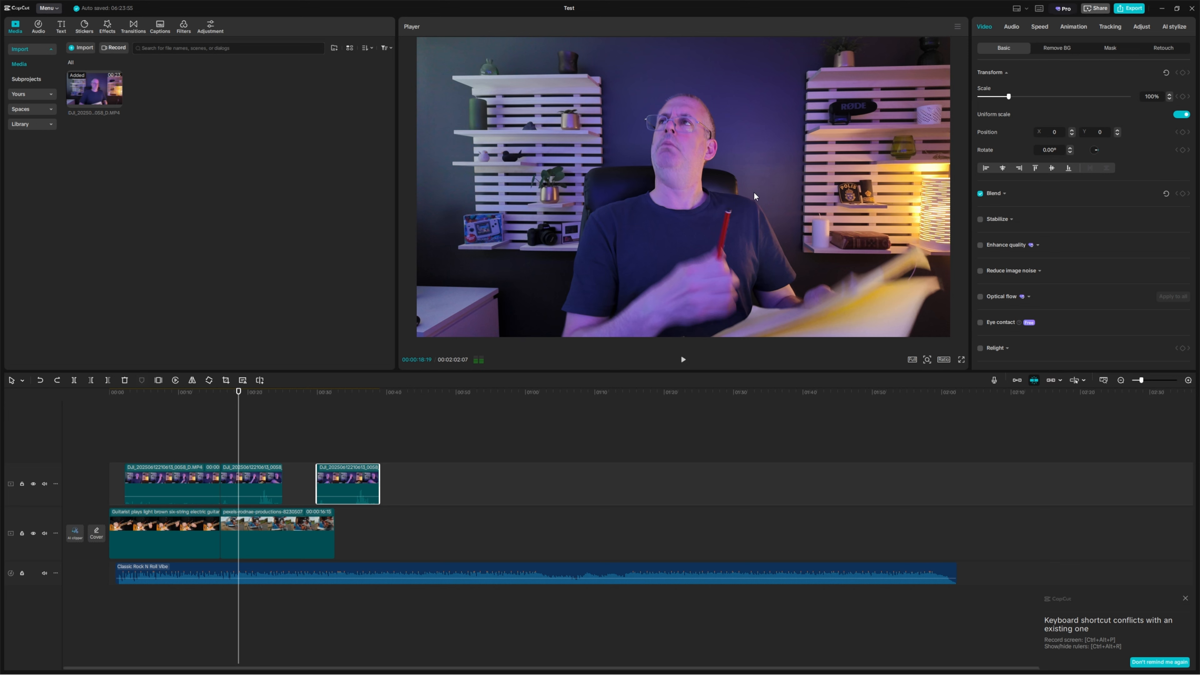
- Examine the name, location, resolution and format options for exporting a still frame, and cancel the export
left_click(956, 28)
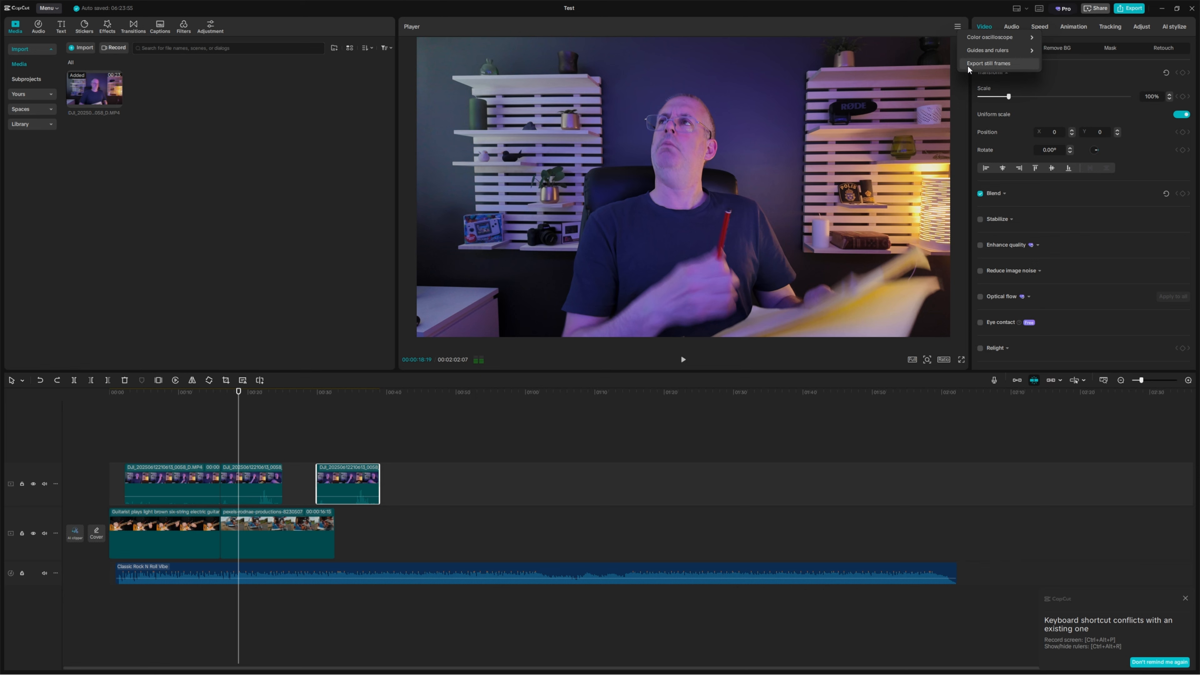
left_click(991, 68)
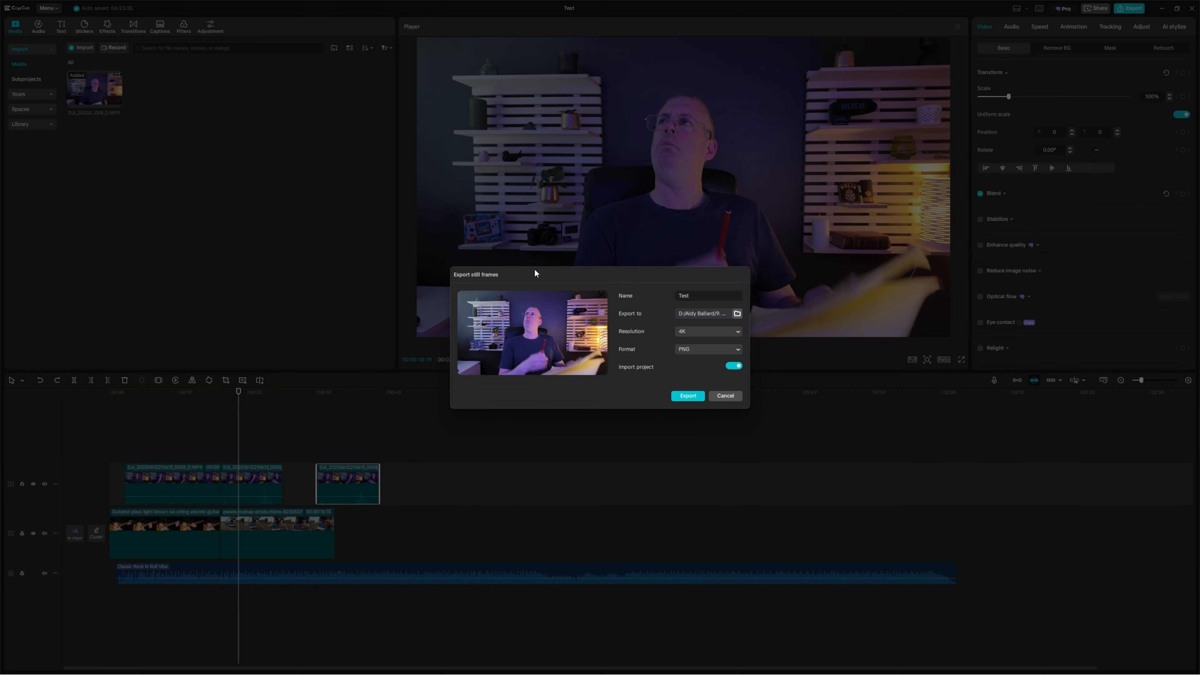
left_click(739, 331)
left_click(629, 401)
left_click(727, 396)
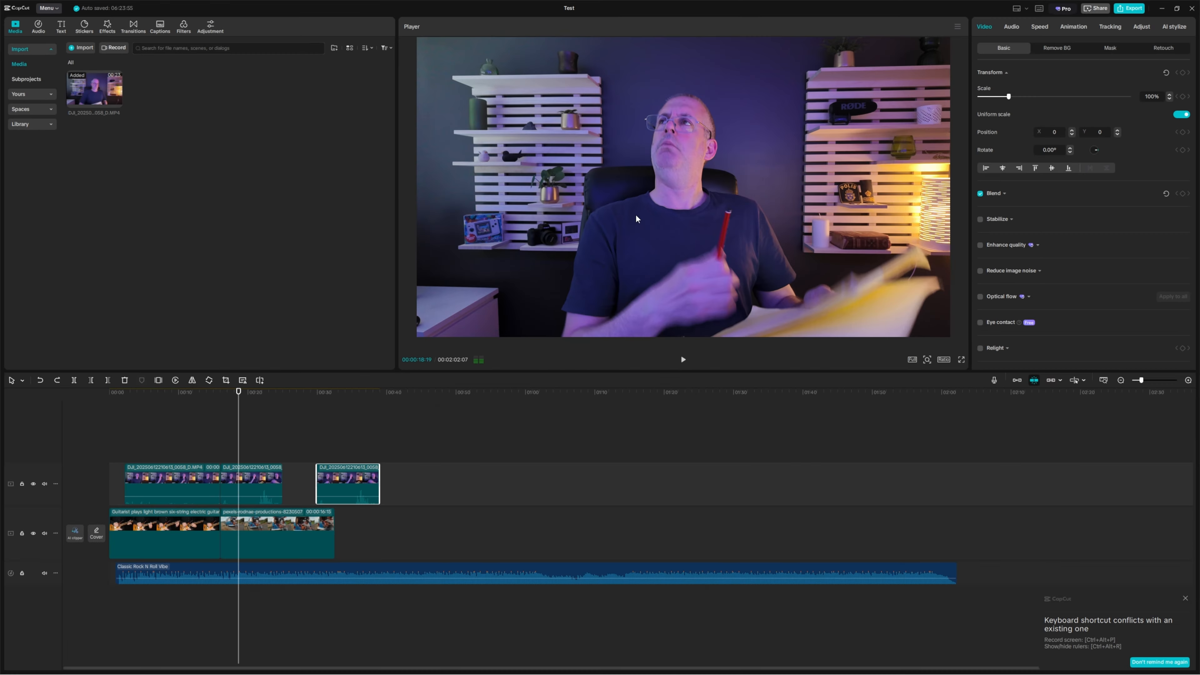
- Add a horizontal guide and a vertical guide to the player preview
left_click(957, 26)
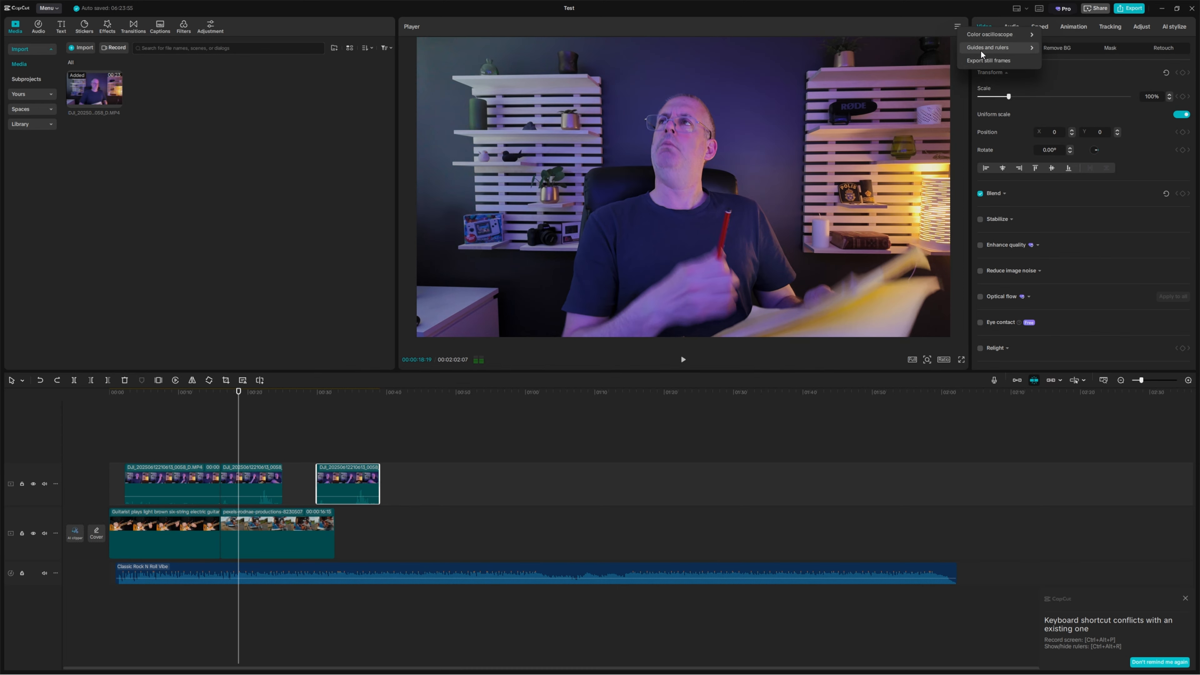
mouse_move(982, 48)
left_click(1085, 48)
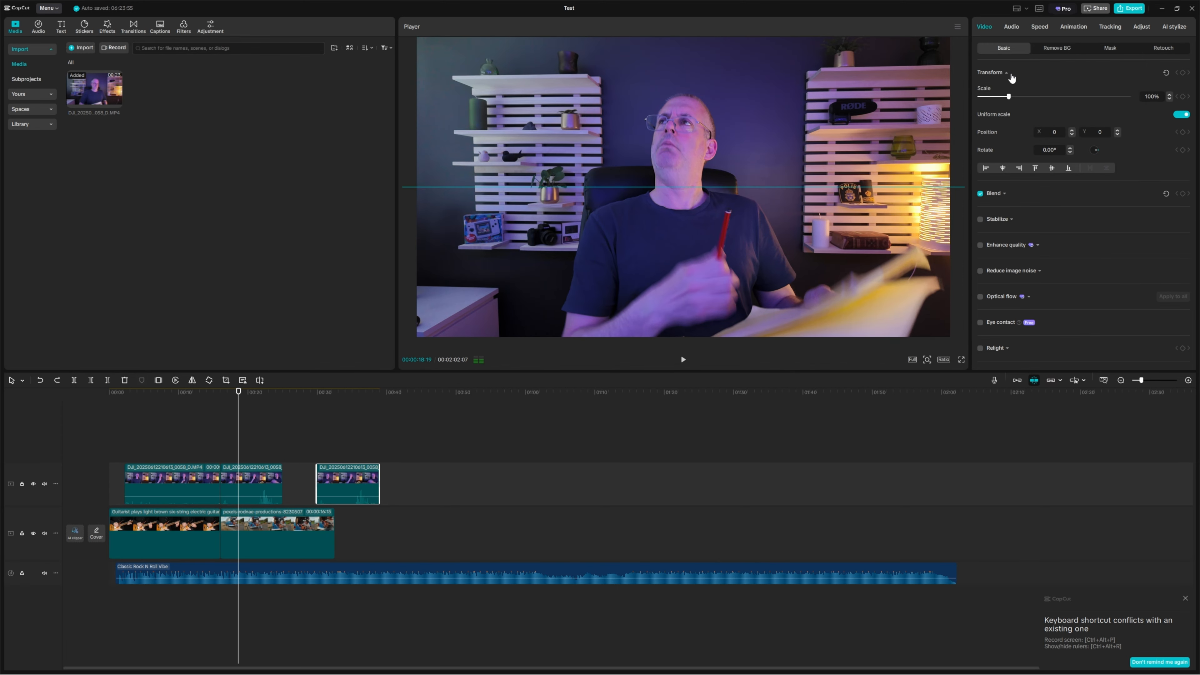
left_click(958, 26)
mouse_move(984, 47)
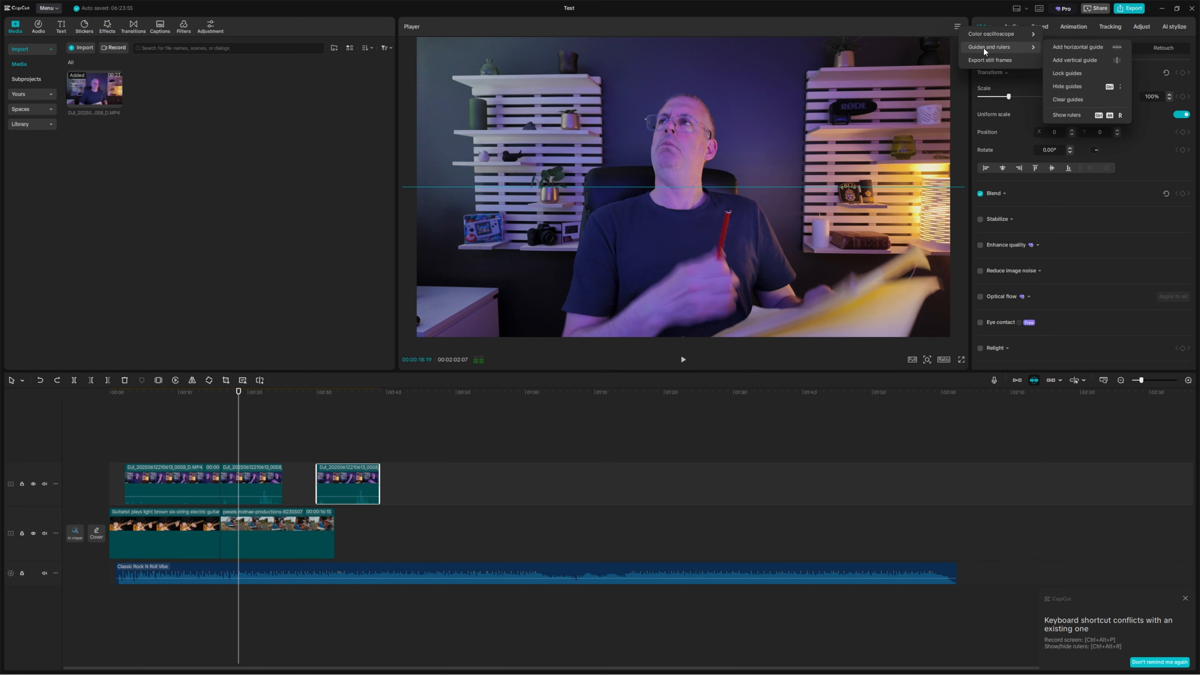
left_click(1081, 62)
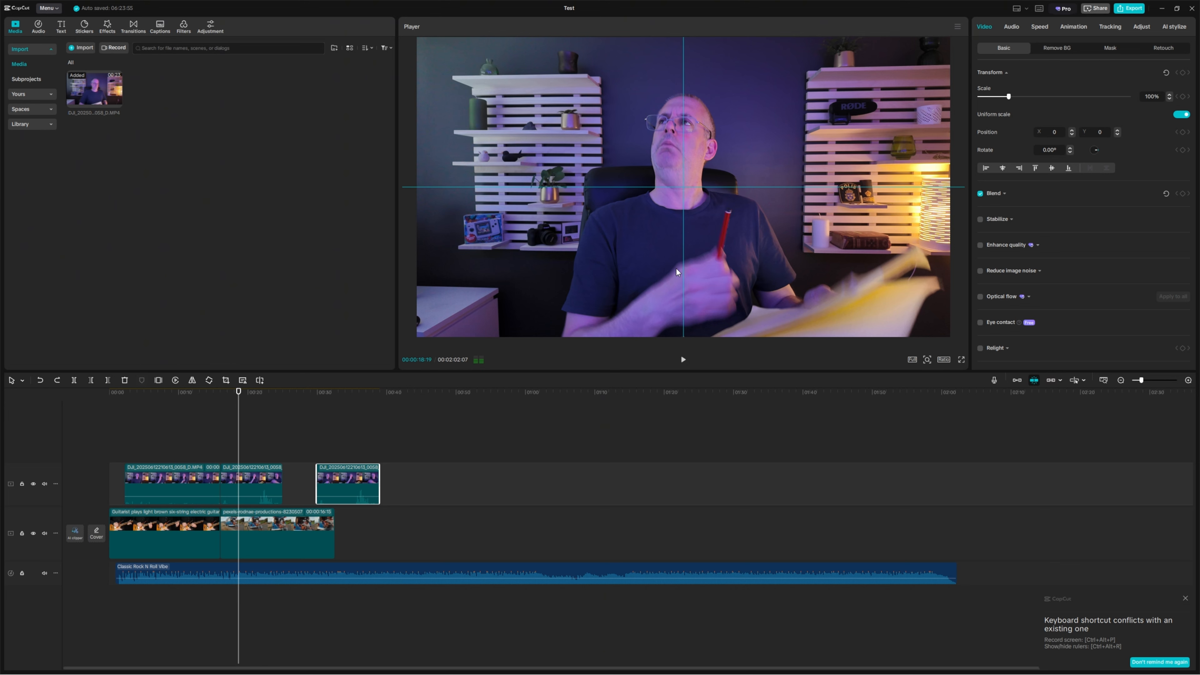
- Clear all the guides from the player preview
left_click(958, 27)
mouse_move(1005, 43)
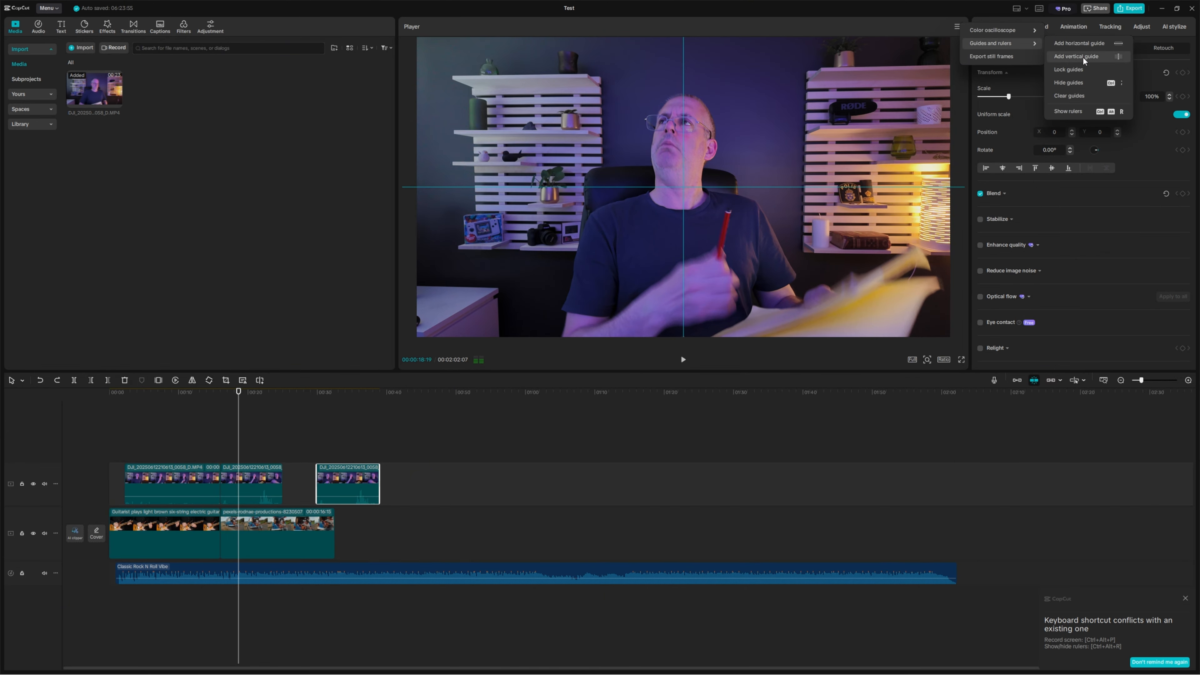
left_click(1079, 96)
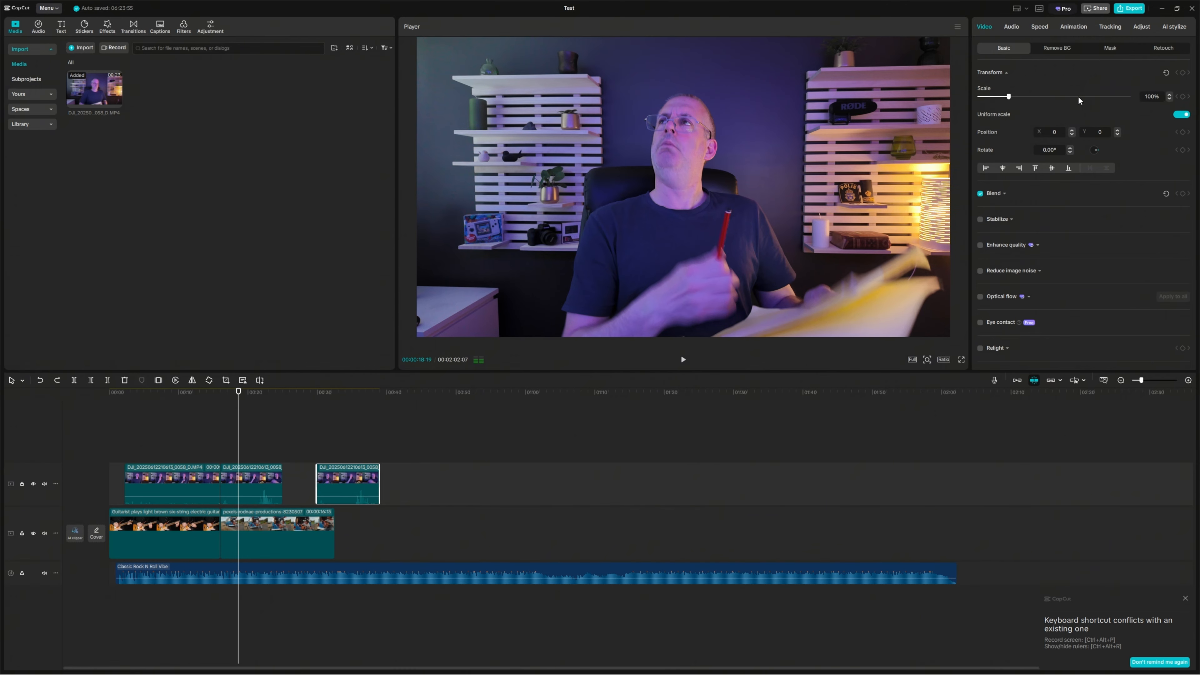
- Examine the player's playback quality options and the available aspect ratios without changing either setting
left_click(912, 359)
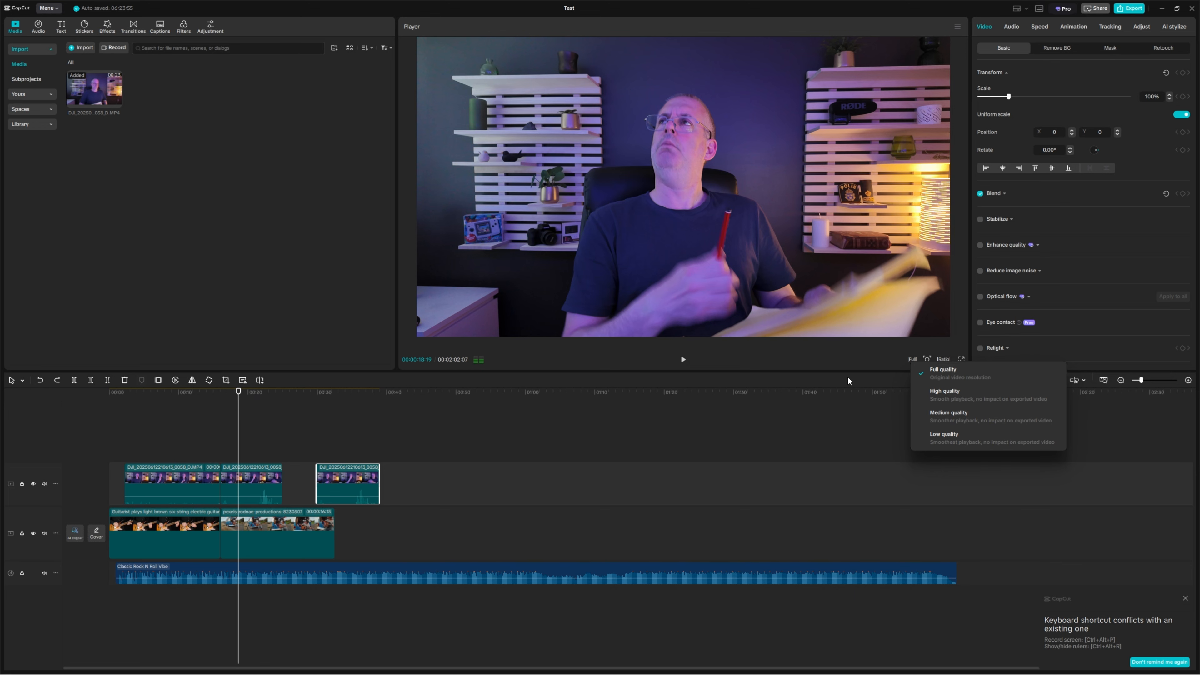
left_click(829, 359)
left_click(943, 360)
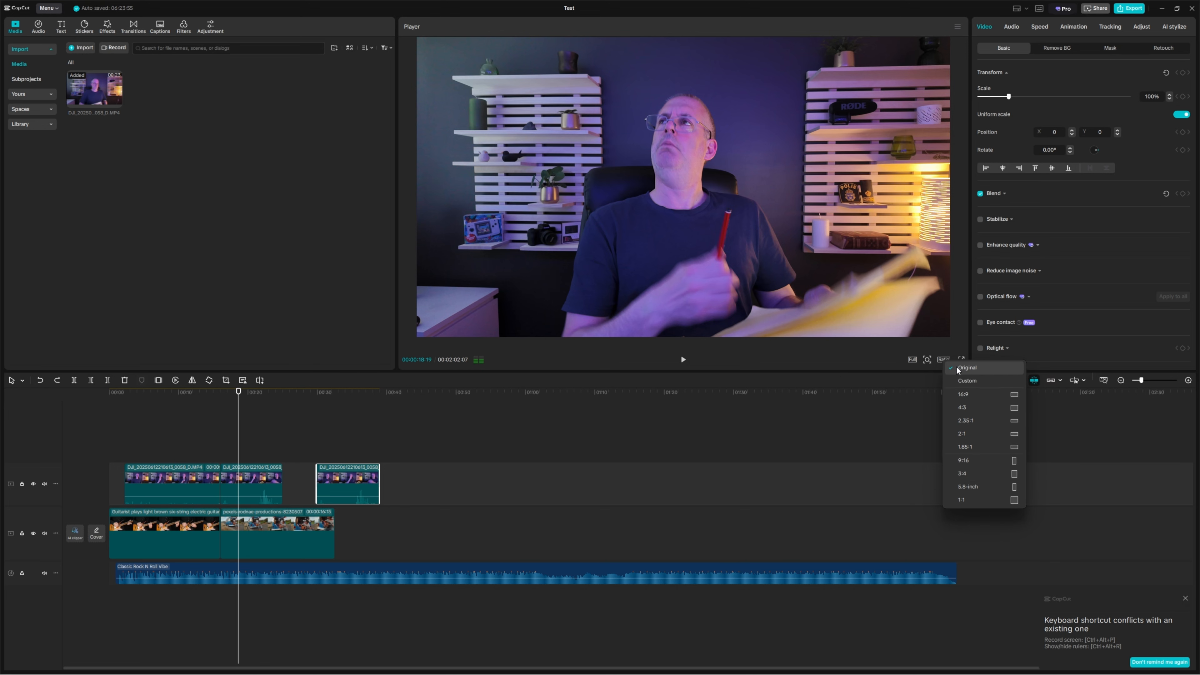
left_click(827, 358)
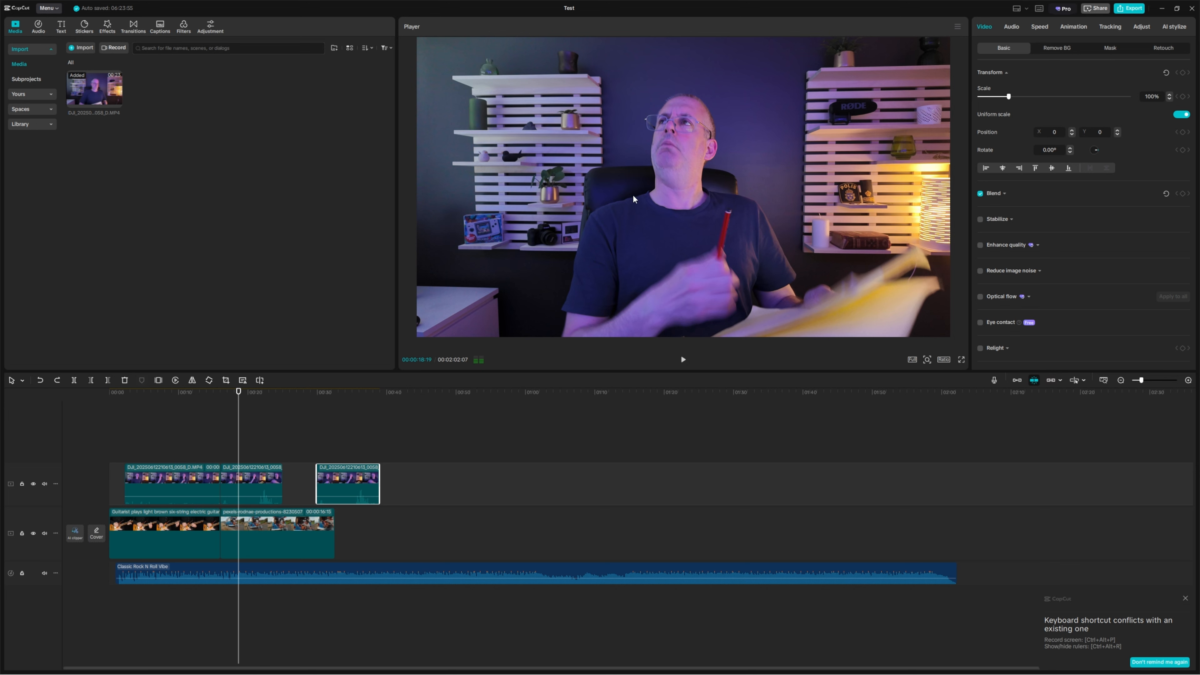
- Scale the upper track's second clip down to 44% and place it in the lower-right corner of the frame
left_click(659, 186)
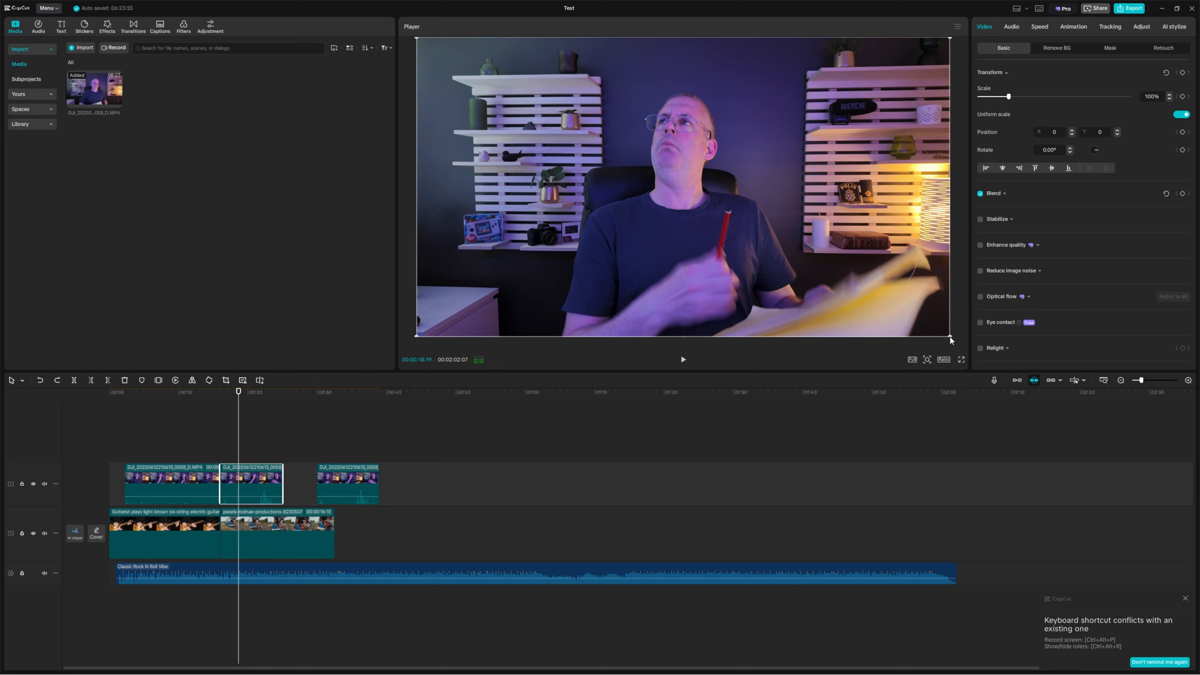
left_click_drag(947, 338, 784, 237)
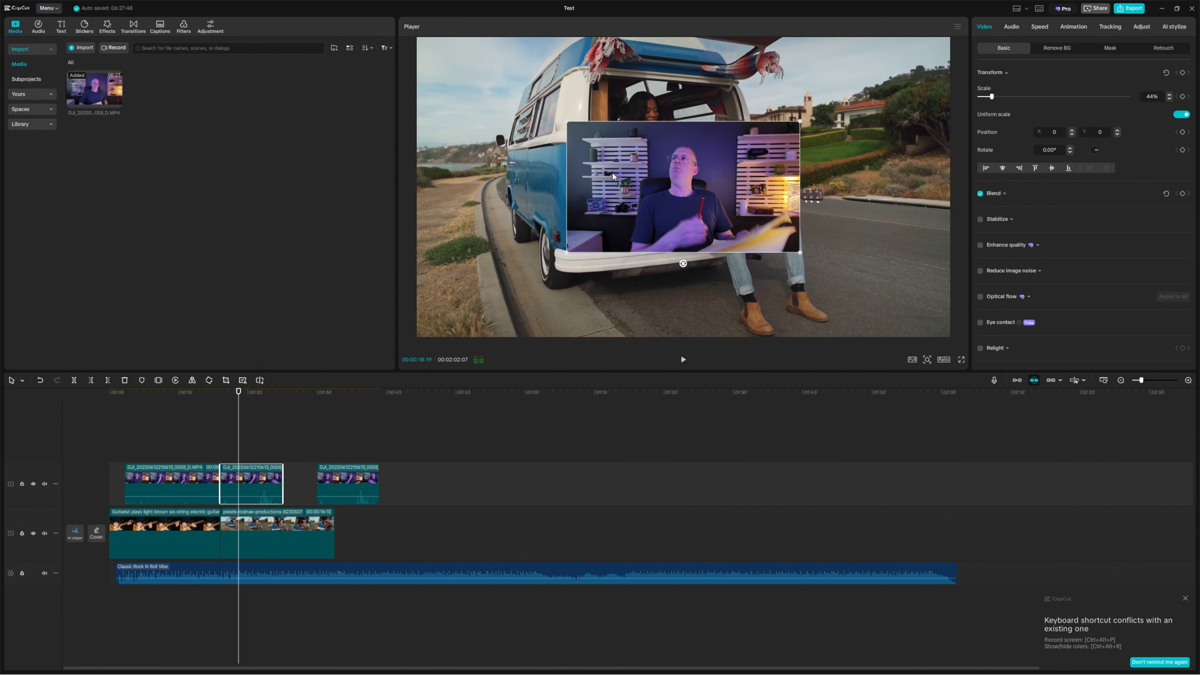
left_click_drag(648, 152, 796, 238)
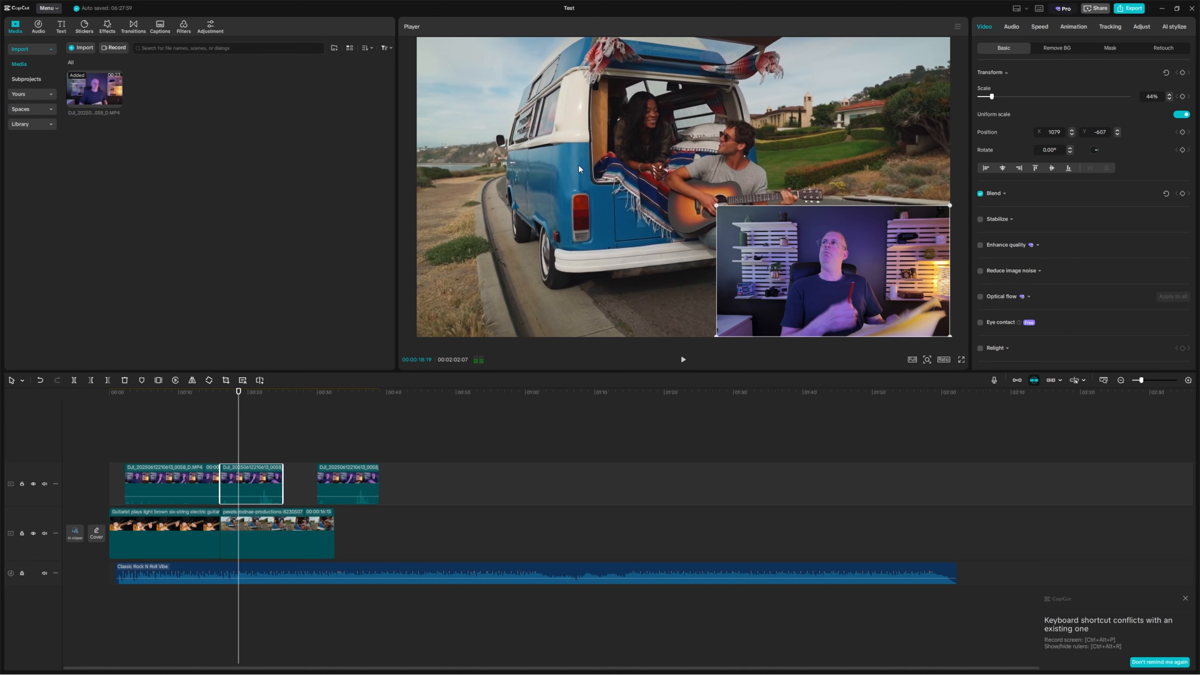
- Play the picture-in-picture for a few seconds, then undo the clip's move and scaling
key("space")
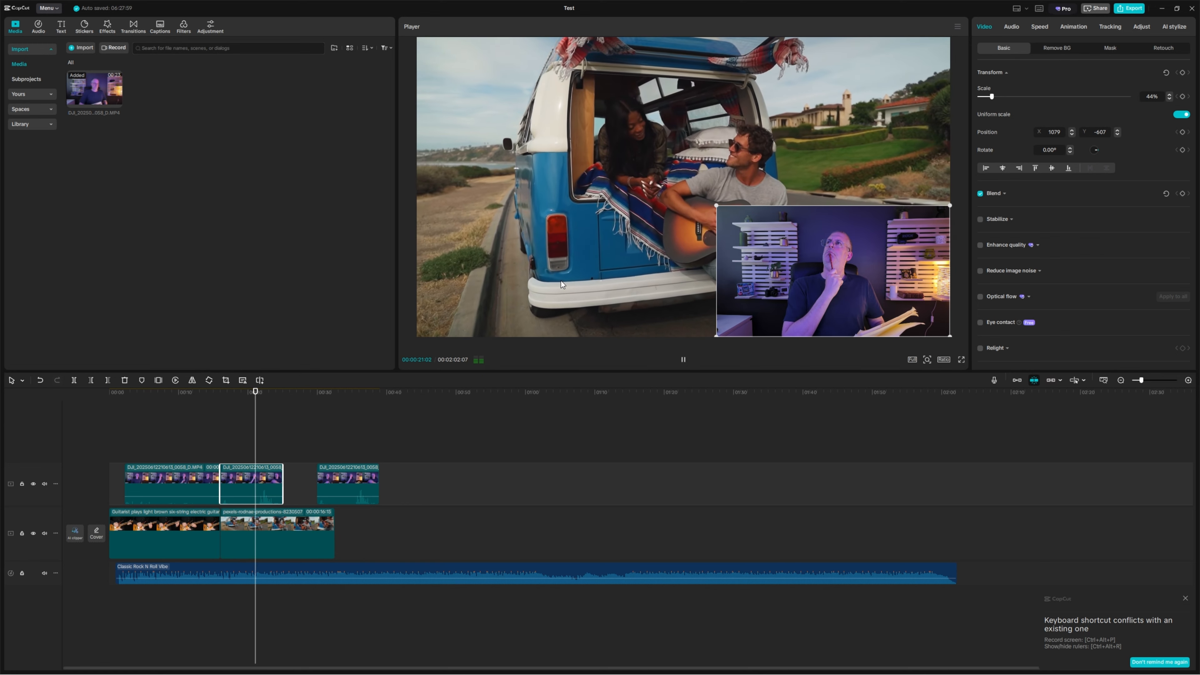
key("space")
key("ctrl+z")
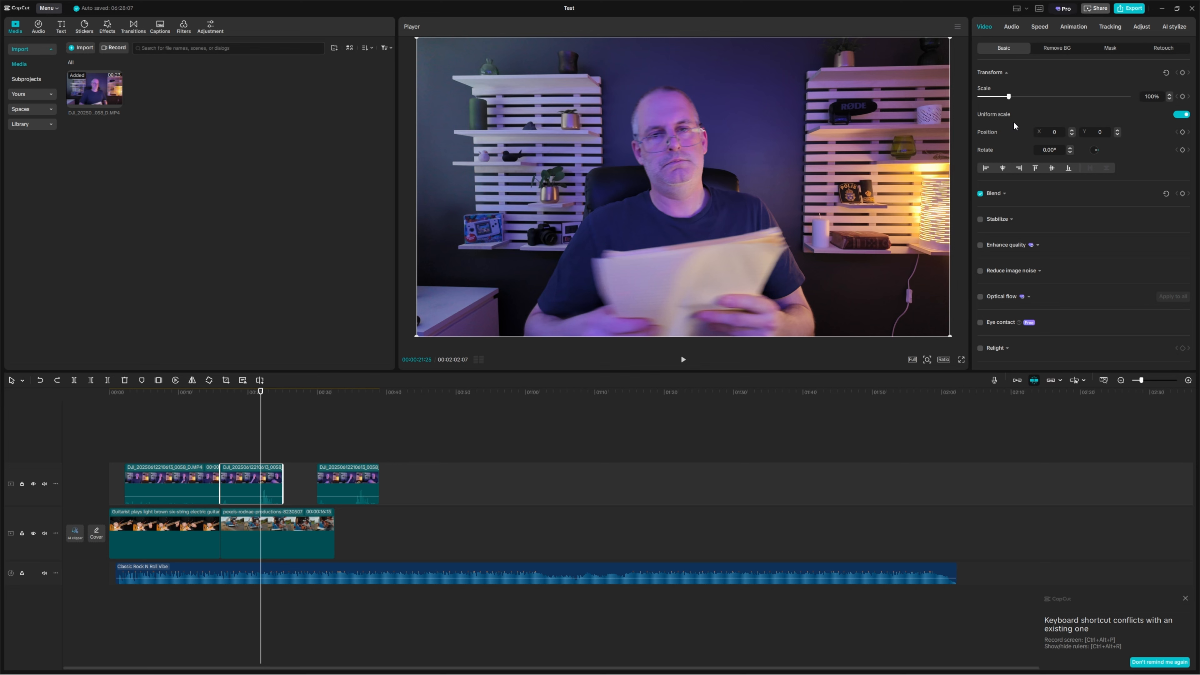
- Scale the clip to 106% and rotate it about 4°, then reset its transform settings
left_click_drag(1008, 97, 1012, 99)
left_click(1071, 147)
left_click(1070, 148)
left_click(1070, 148)
left_click(1070, 147)
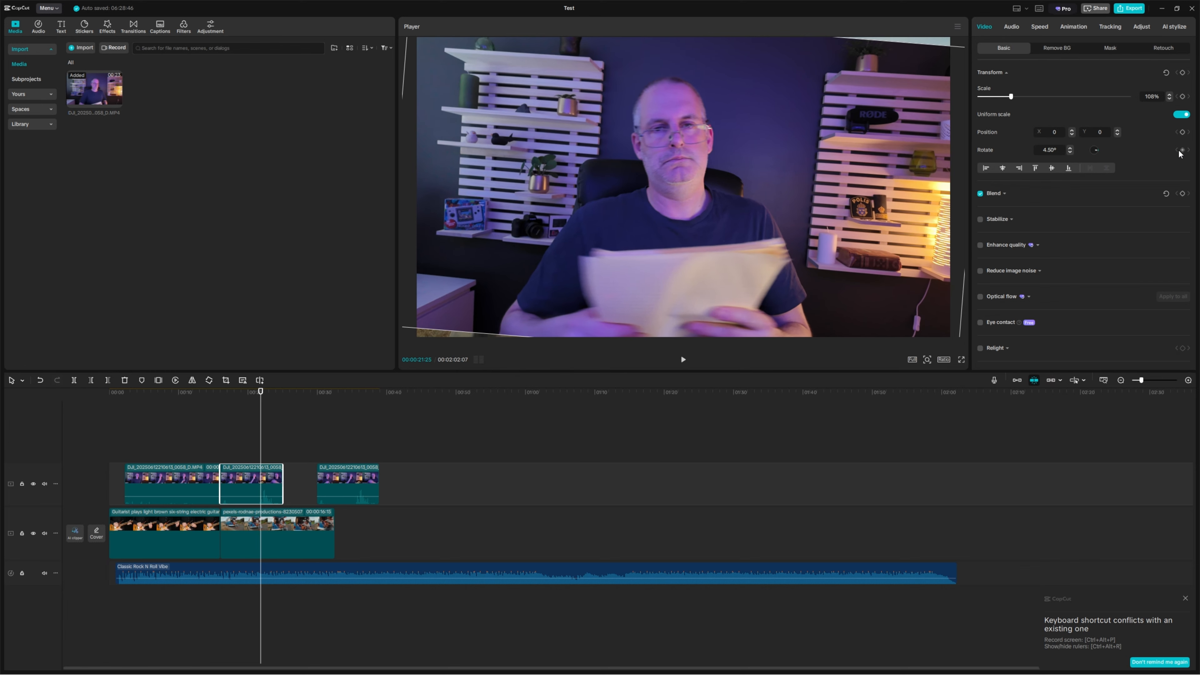
left_click(1166, 74)
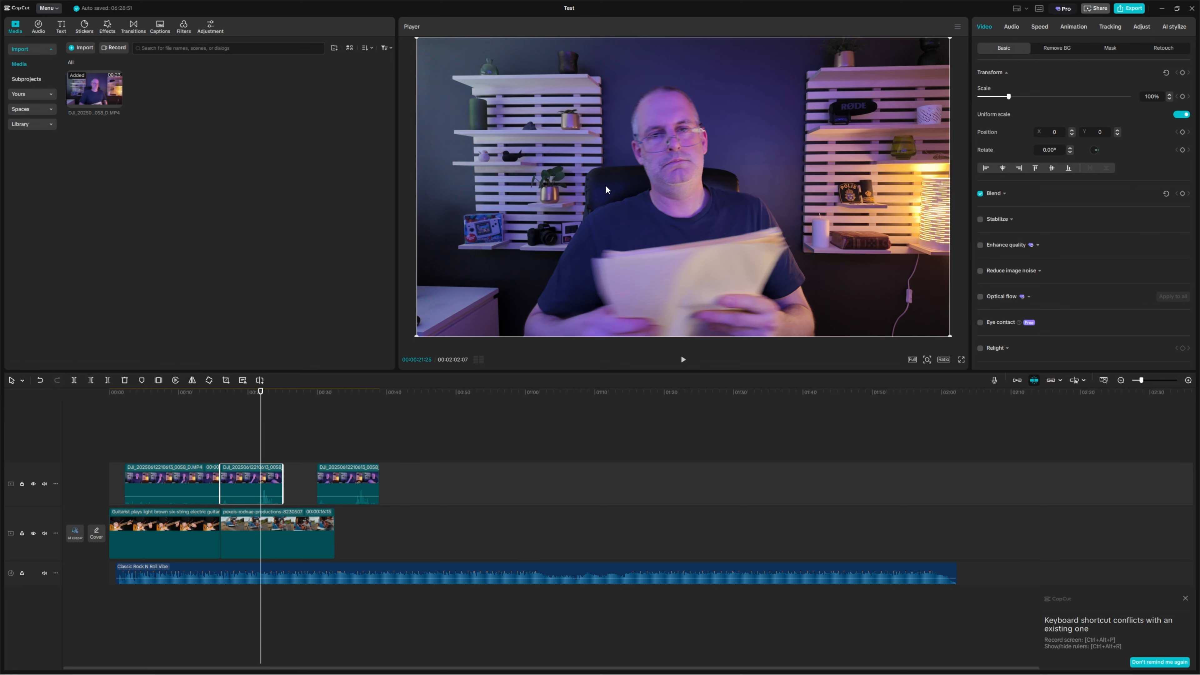
- Select all three upper-track clips together and deselect them, then pick the second main-track clip and the upper track's first clip
left_click(428, 474)
left_click(428, 474)
left_click_drag(484, 474, 172, 489)
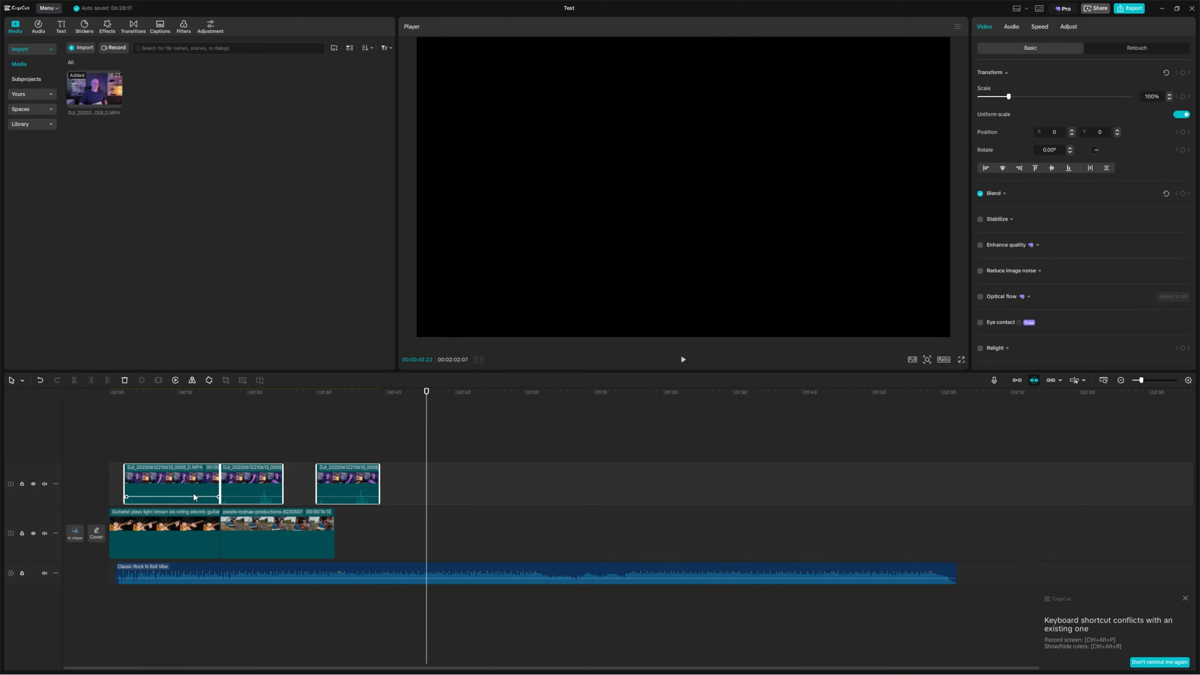
left_click(517, 468)
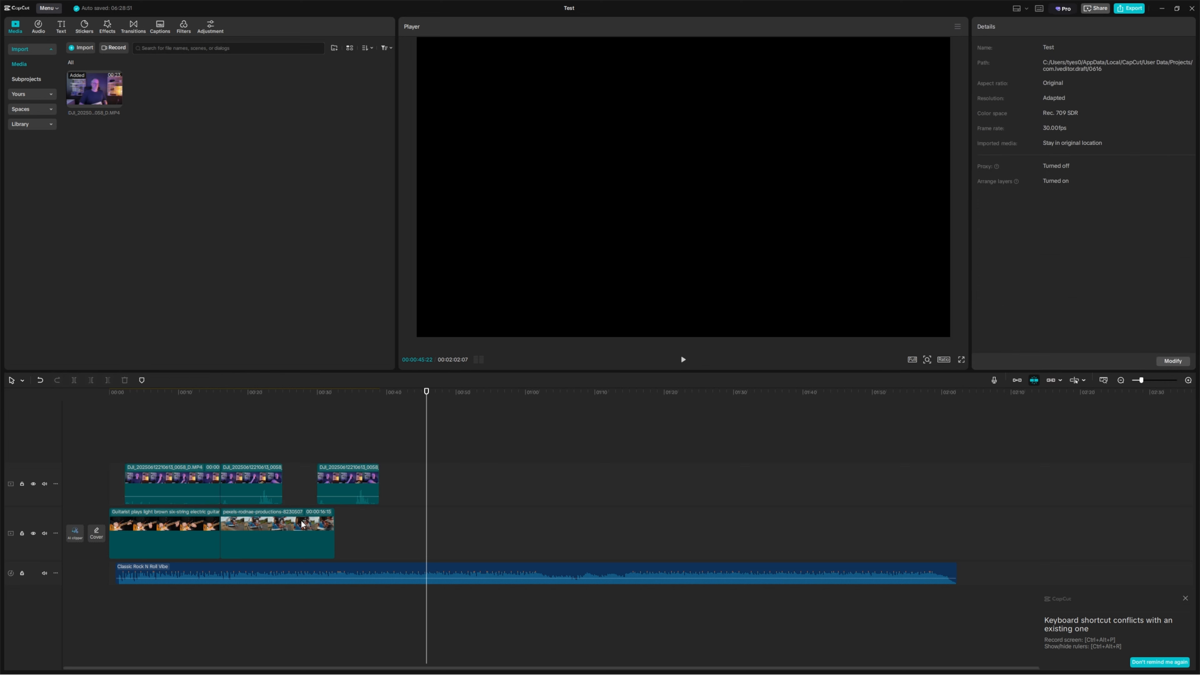
left_click(279, 539)
left_click(174, 480, "ctrl")
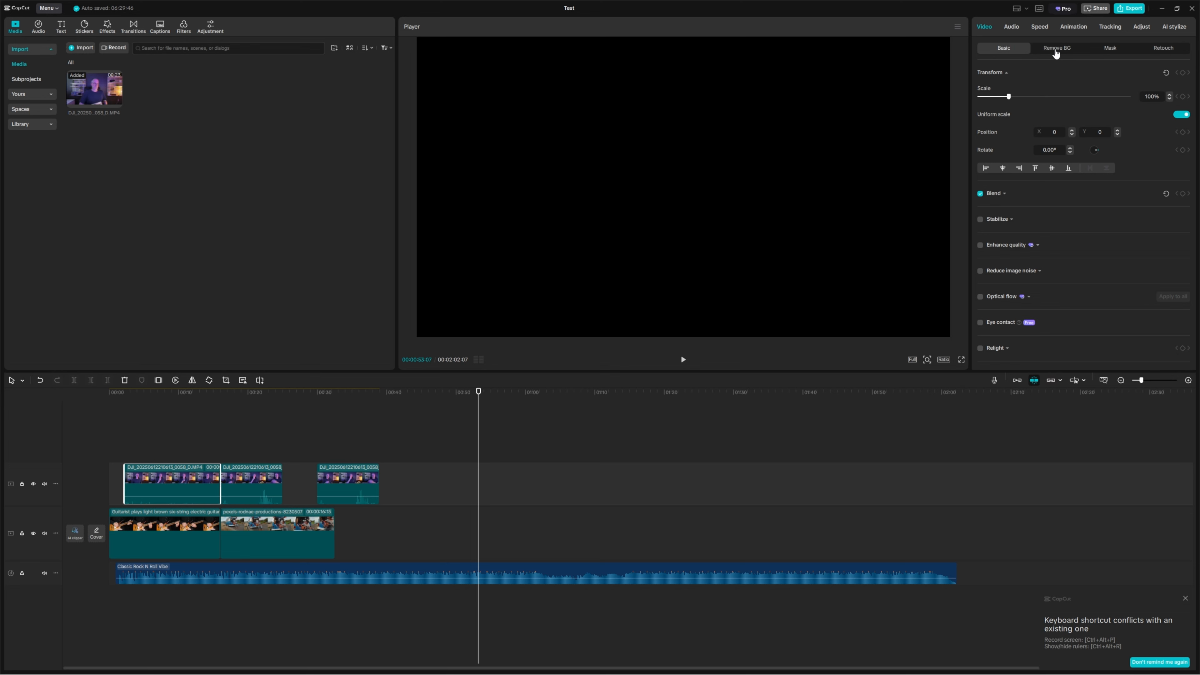
- Examine the background removal, retouch and audio options for the upper track's first clip
left_click(1057, 52)
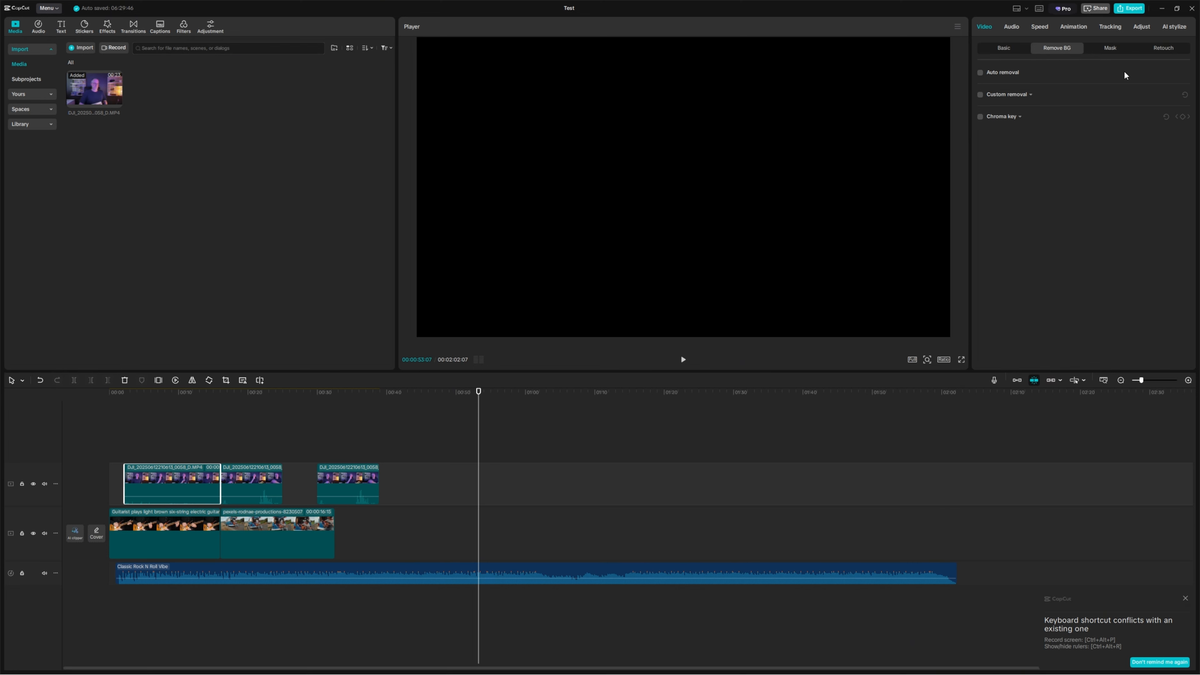
left_click(1160, 47)
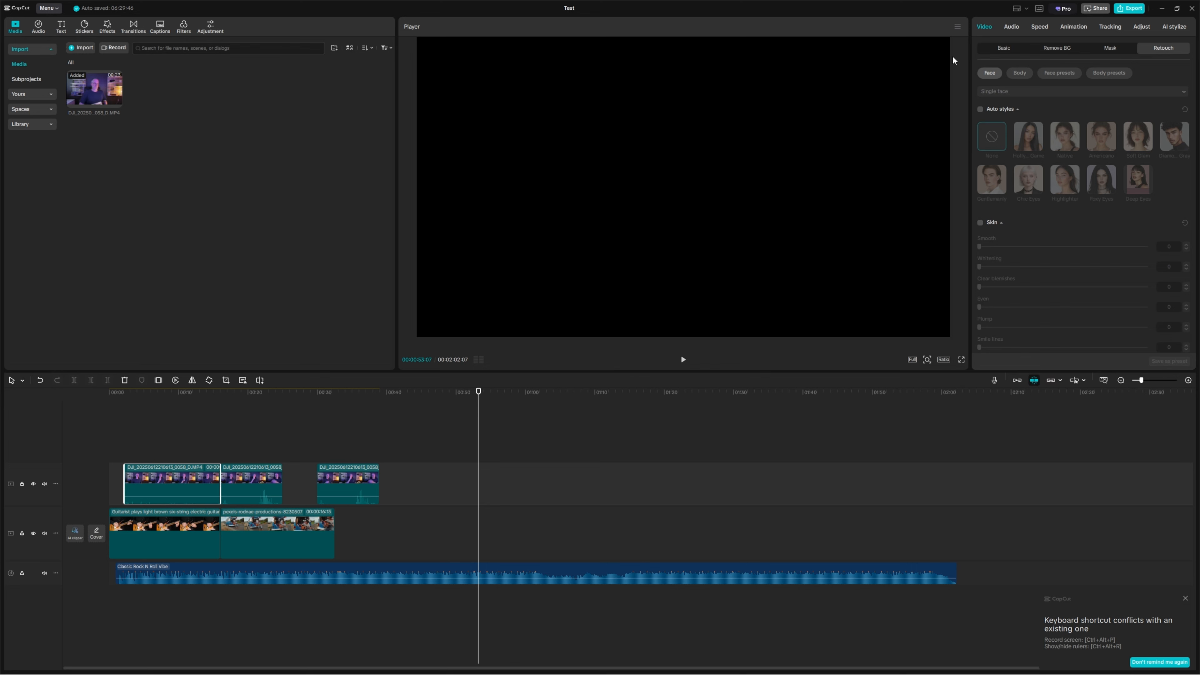
left_click(1014, 29)
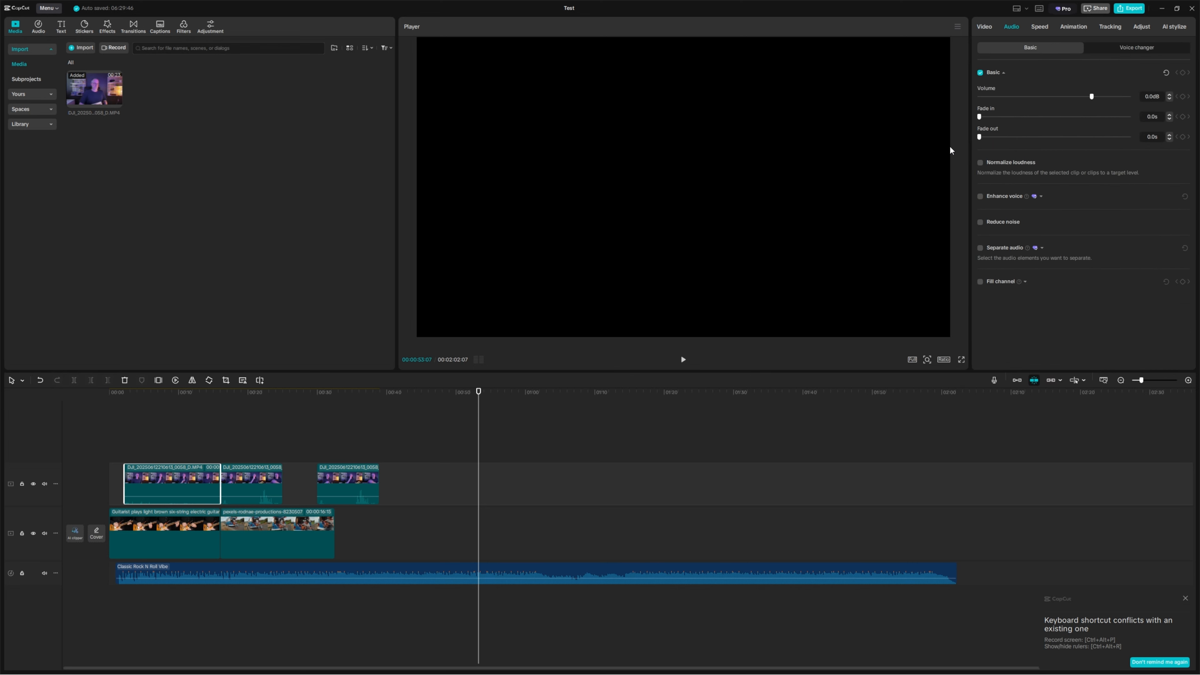
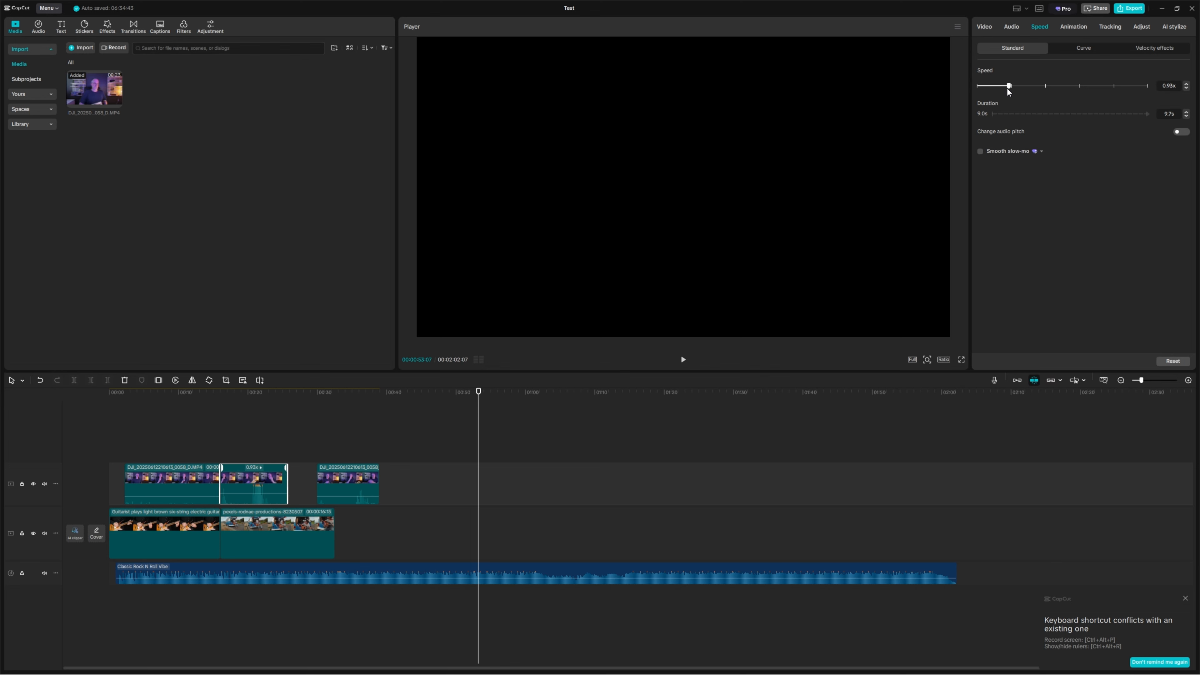
- Apply the Montage speed curve to the clip on the upper track
left_click(1086, 52)
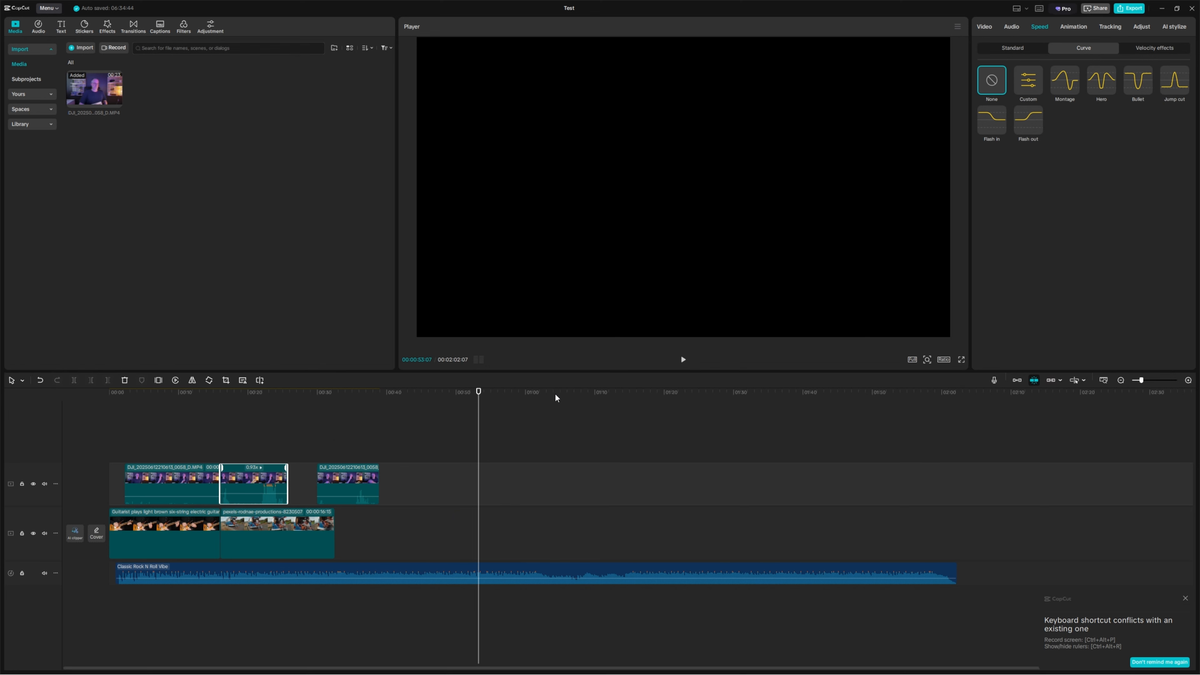
left_click(236, 407)
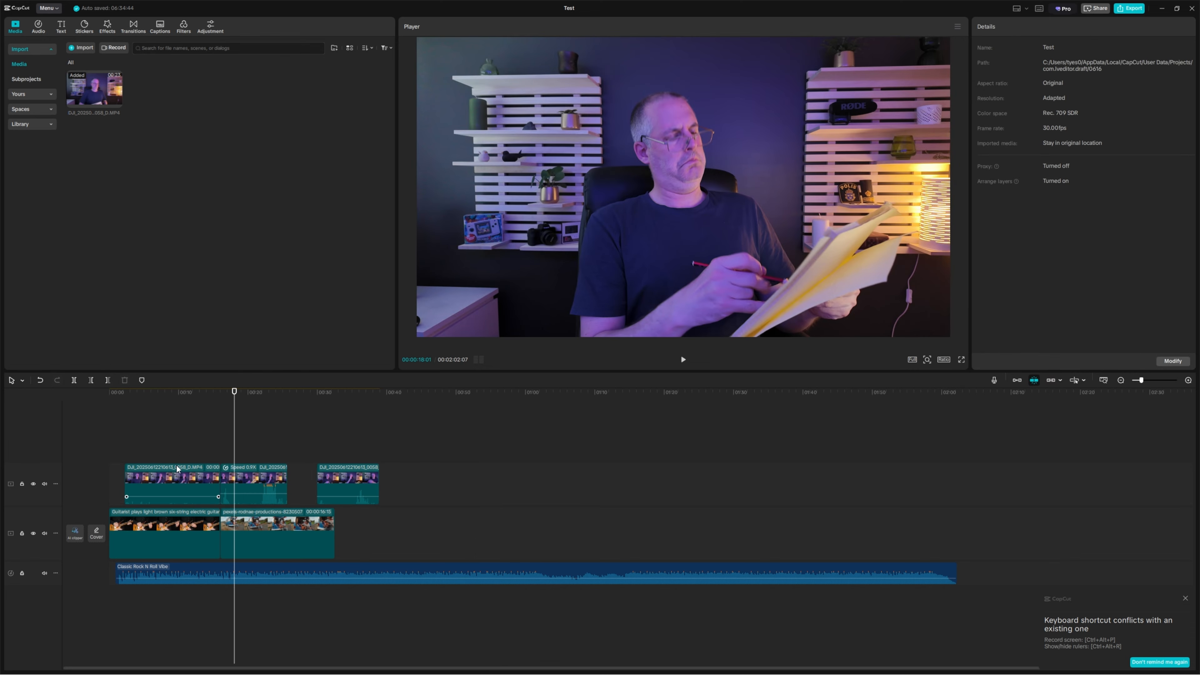
left_click(246, 470)
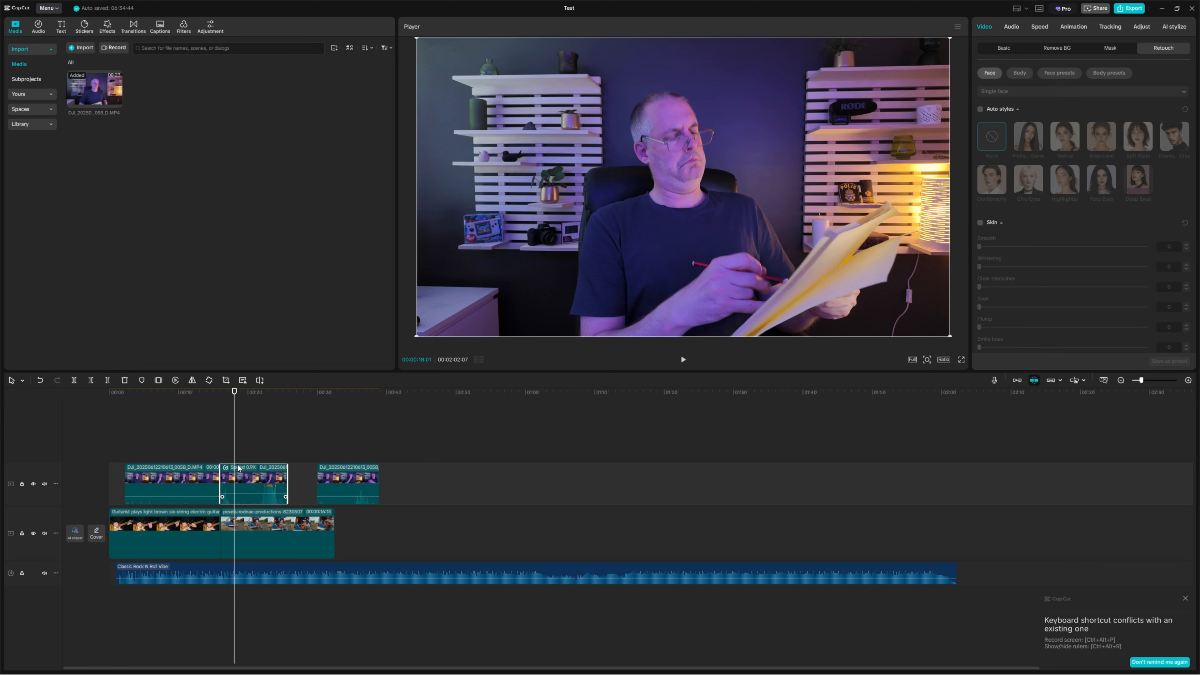
left_click(177, 469)
left_click(176, 399)
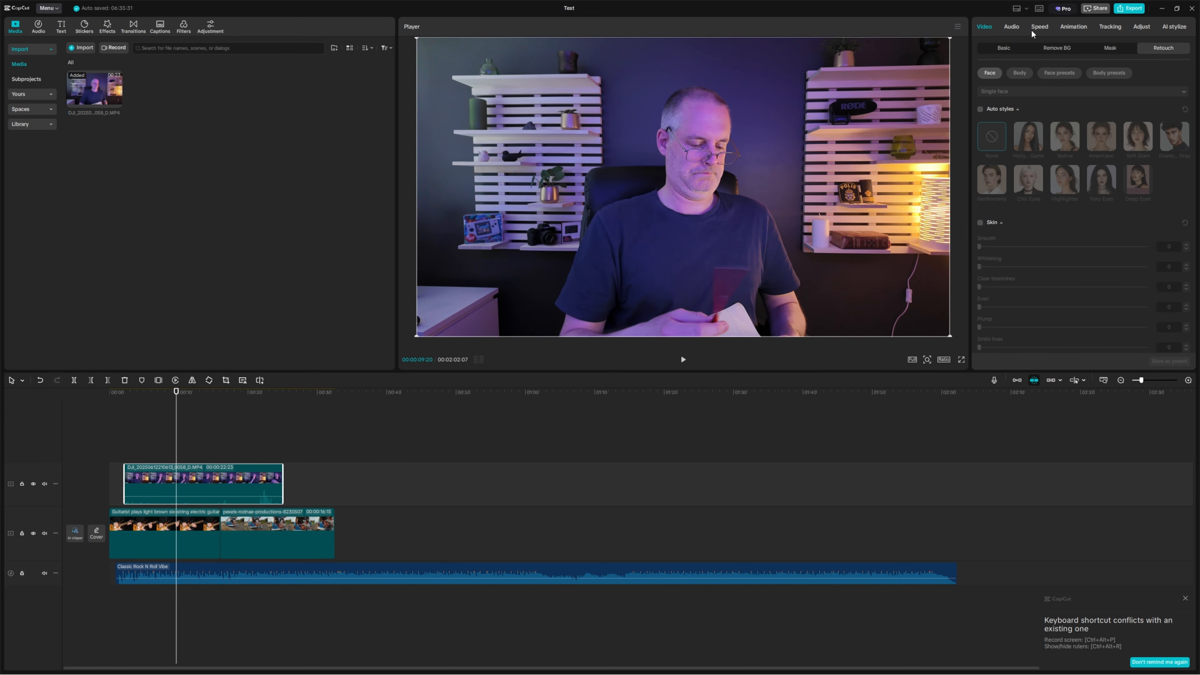
left_click(1039, 28)
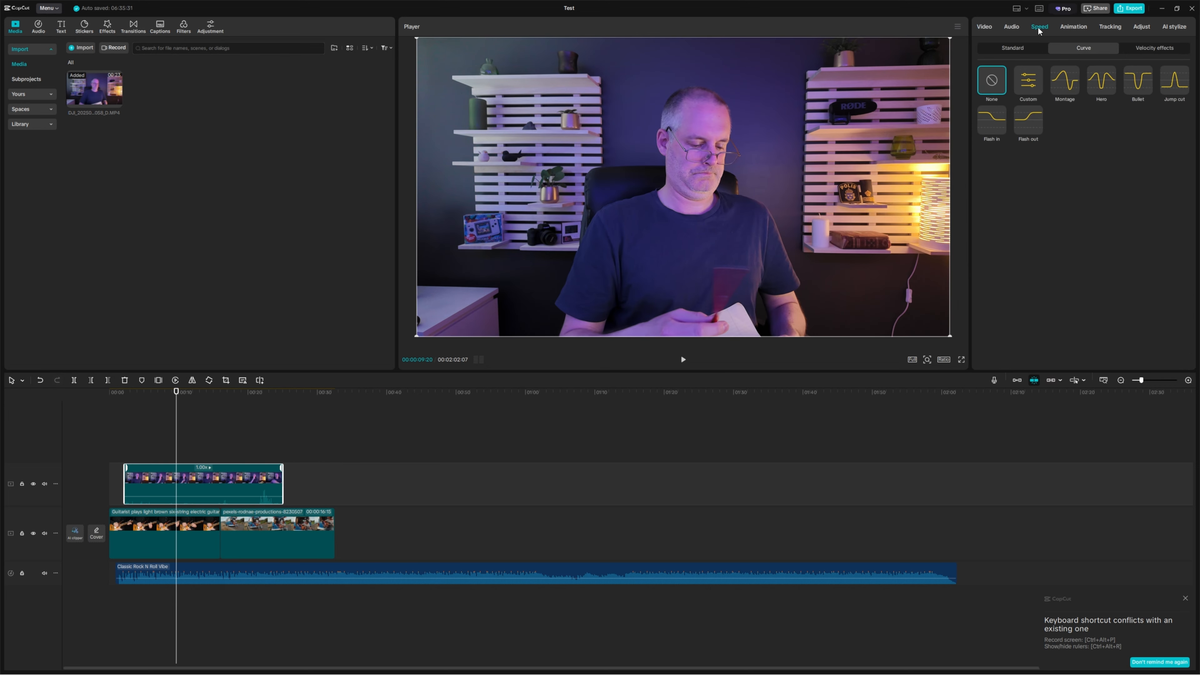
left_click(1064, 85)
- Play the upper track's clip from its start to preview the Montage speed curve
mouse_move(143, 407)
left_mouse_down()
mouse_move(112, 407)
mouse_move(124, 407)
left_mouse_up()
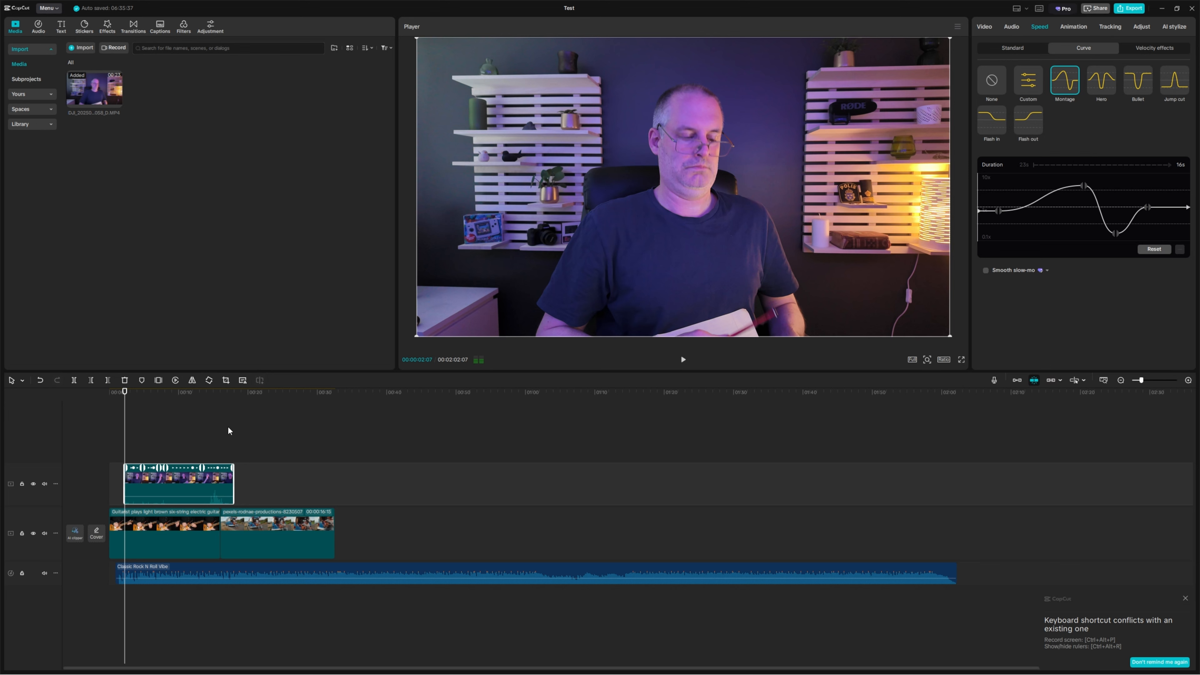
key("space")
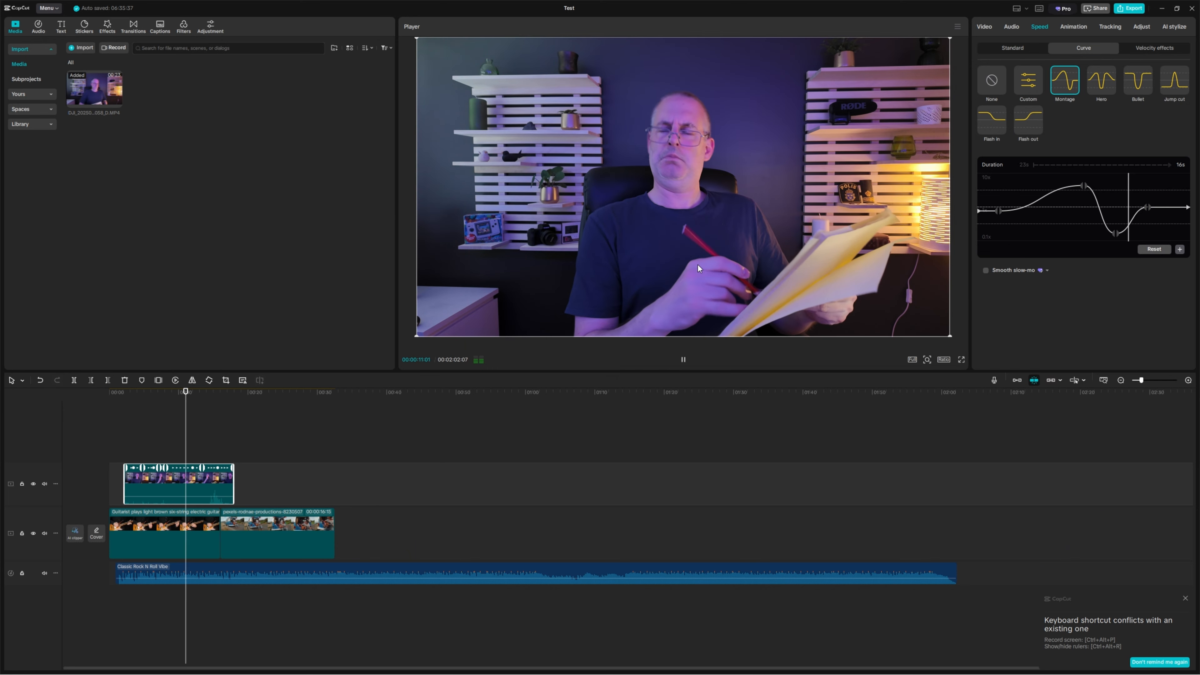
key("space")
- Move the speed curve's peak point earlier and down to about 0.33x, and play the clip from its start
left_click_drag(1083, 185, 1038, 232)
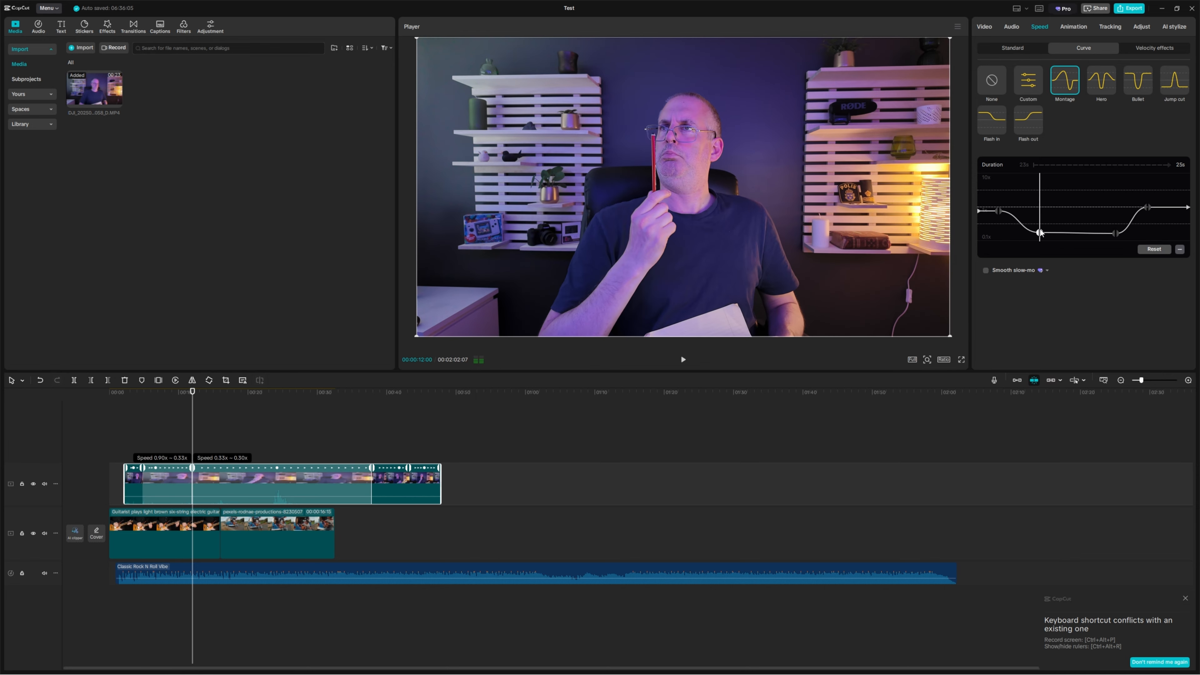
left_click(122, 399)
key("space")
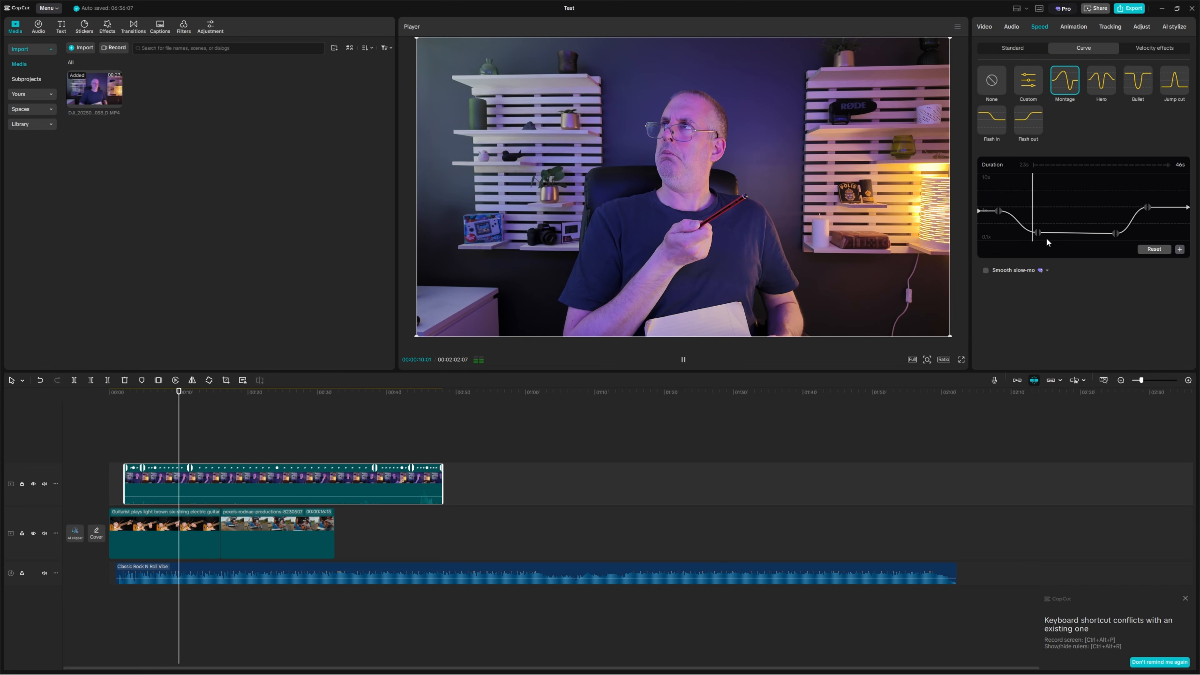
- Move the speed curve's second slow point earlier and up to nearly normal speed, and preview the result
left_click_drag(1117, 235, 1075, 215)
key("space")
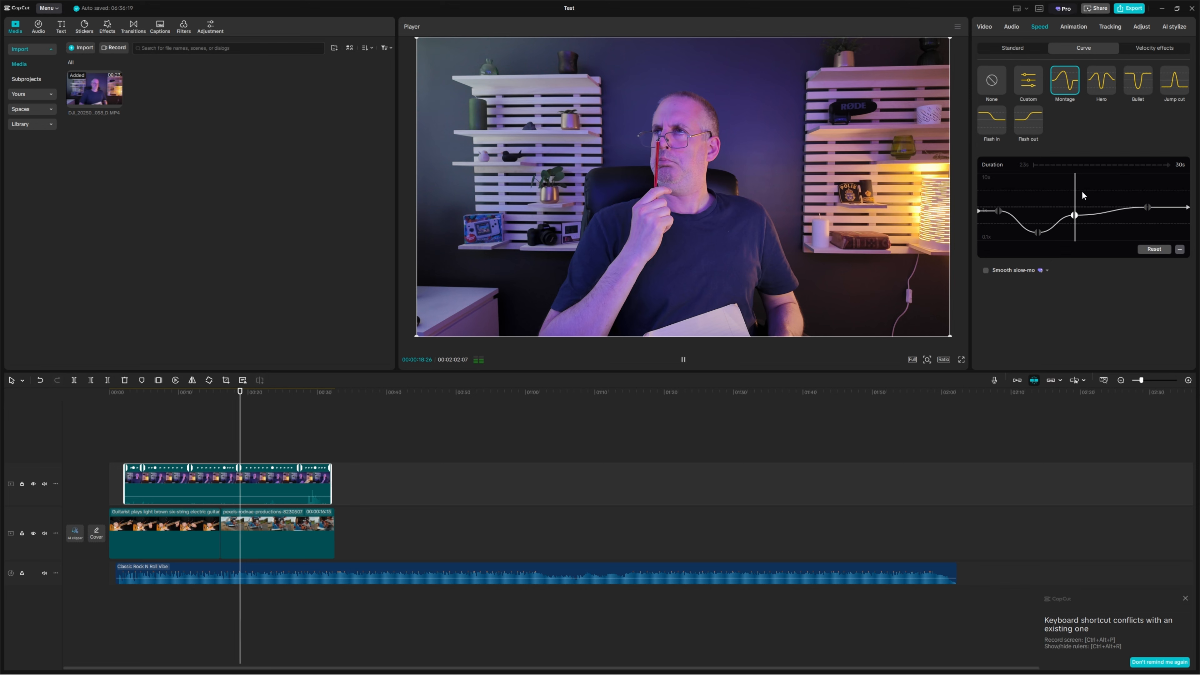
key("space")
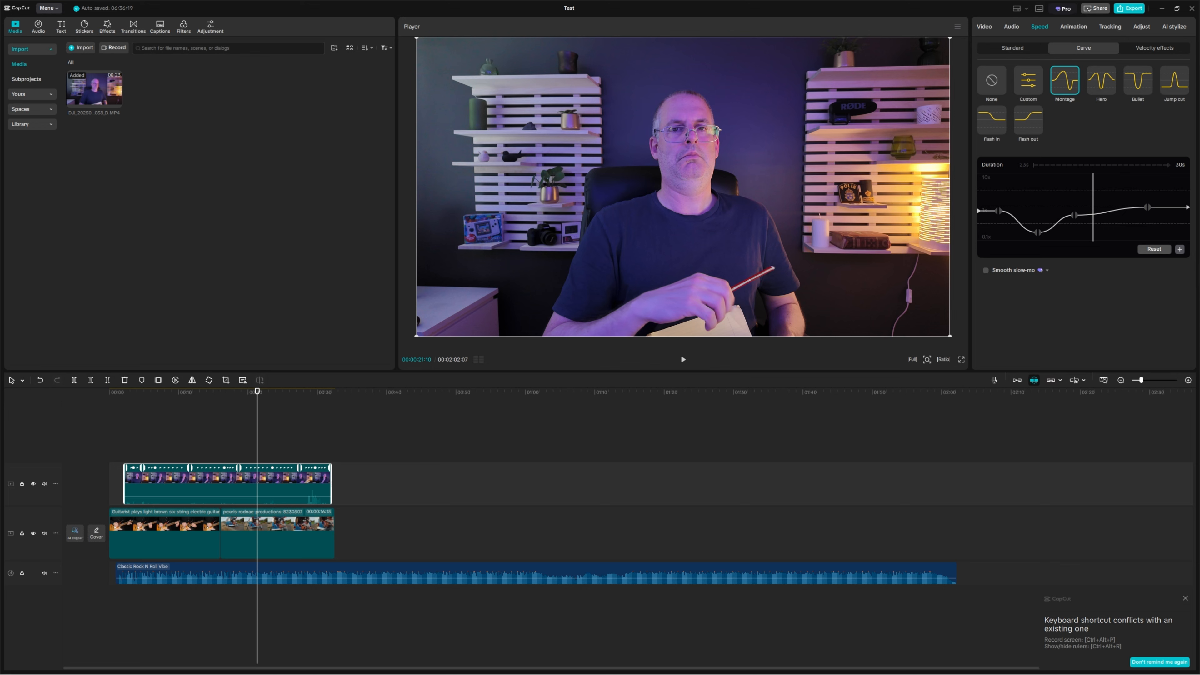
- Apply the Flipbook entrance animation and the Fade Out exit animation to the upper track's clip
left_click(1080, 27)
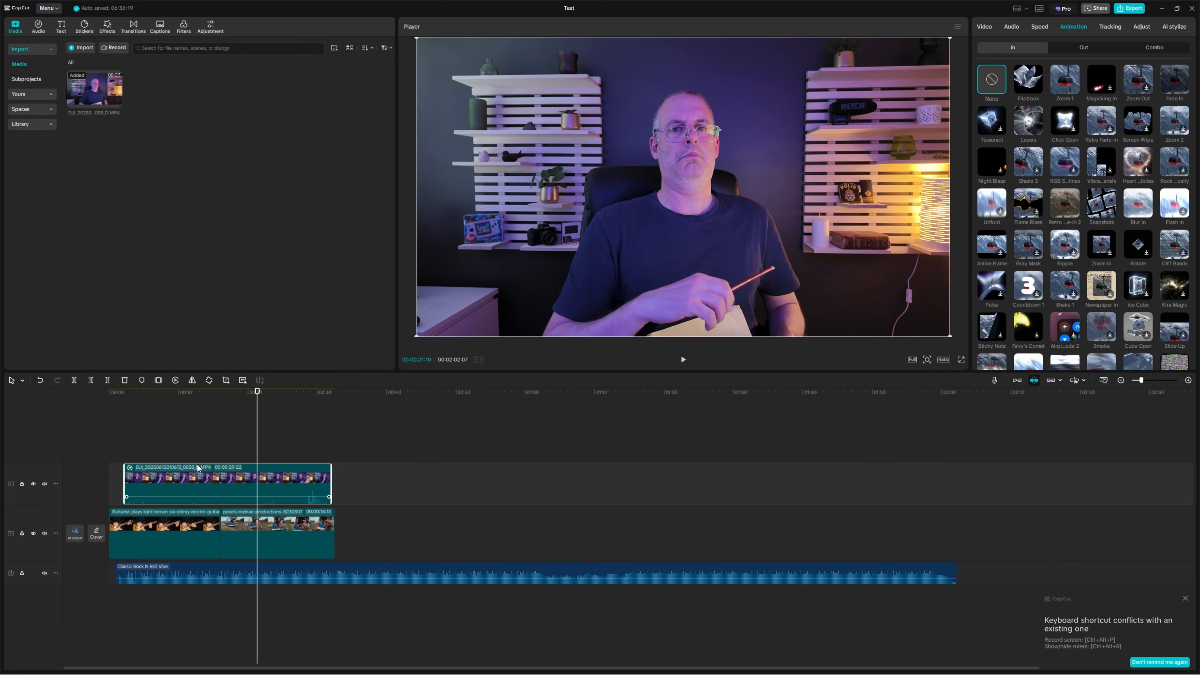
left_click(1029, 89)
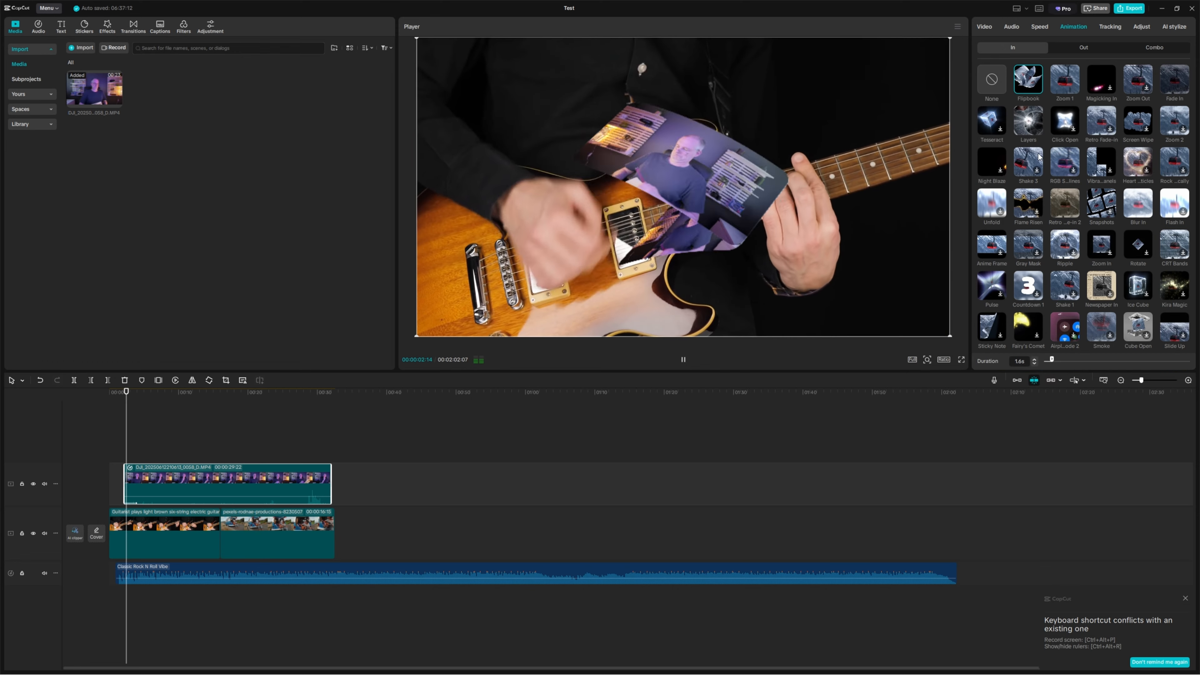
left_click(1084, 48)
left_click(1065, 80)
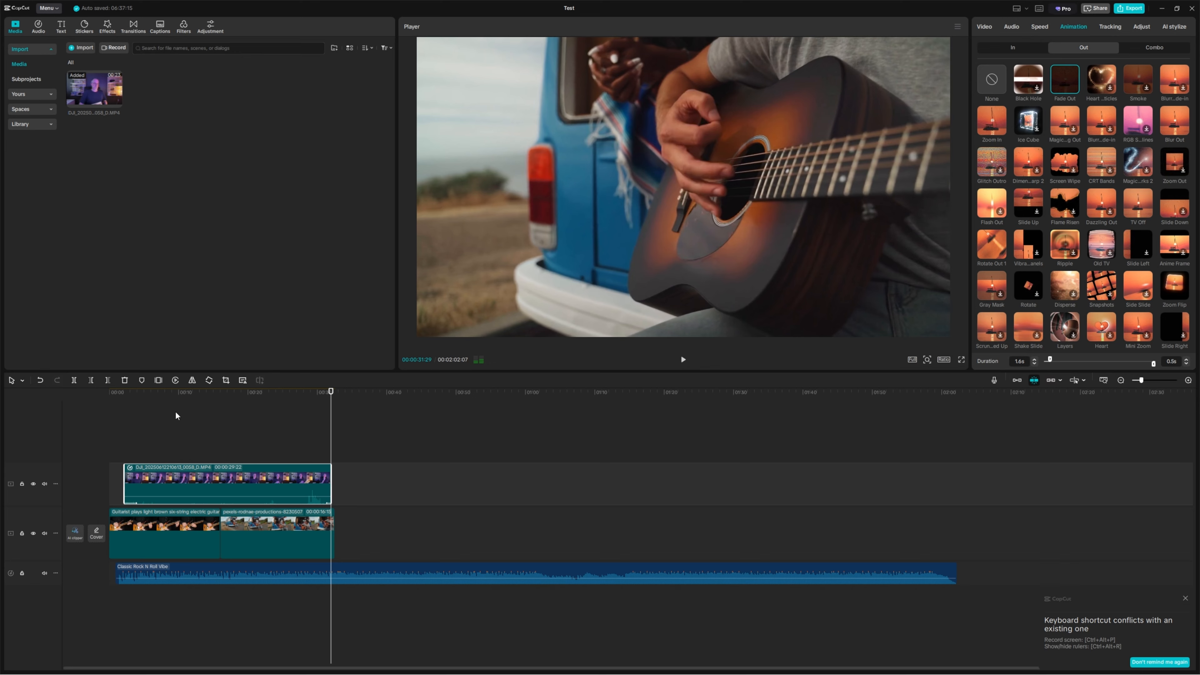
- Preview the clip's entrance animation from the timeline start and its exit animation from about 30 seconds
left_click(117, 399)
key("space")
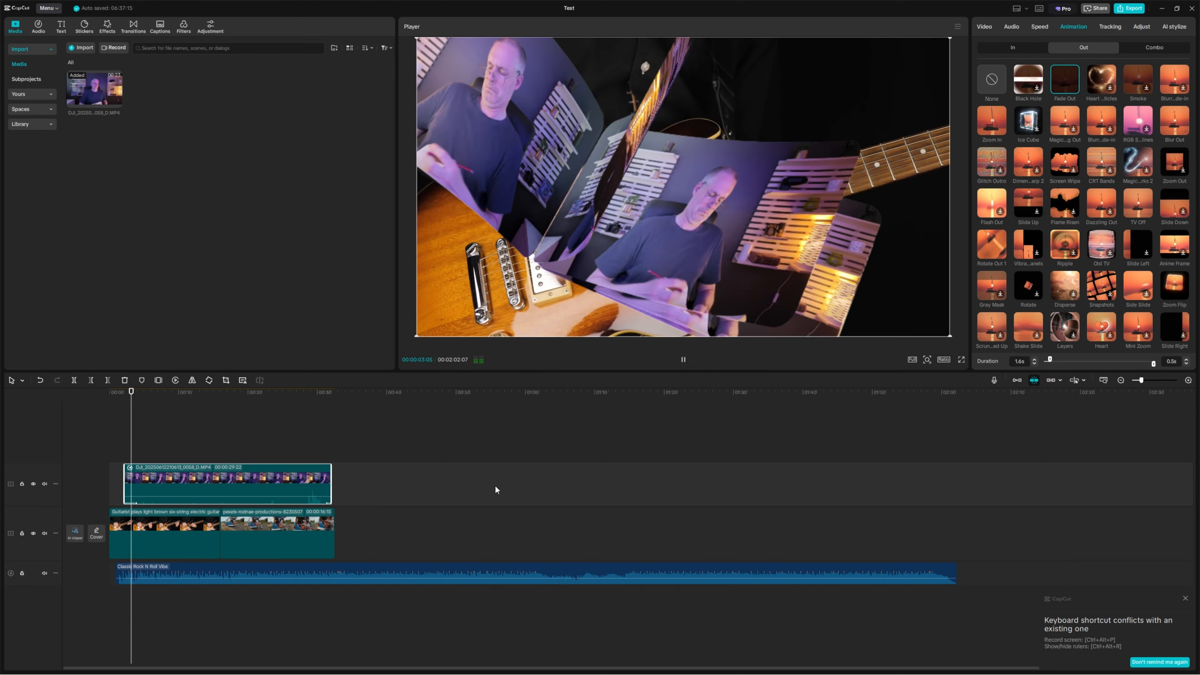
left_click(320, 400)
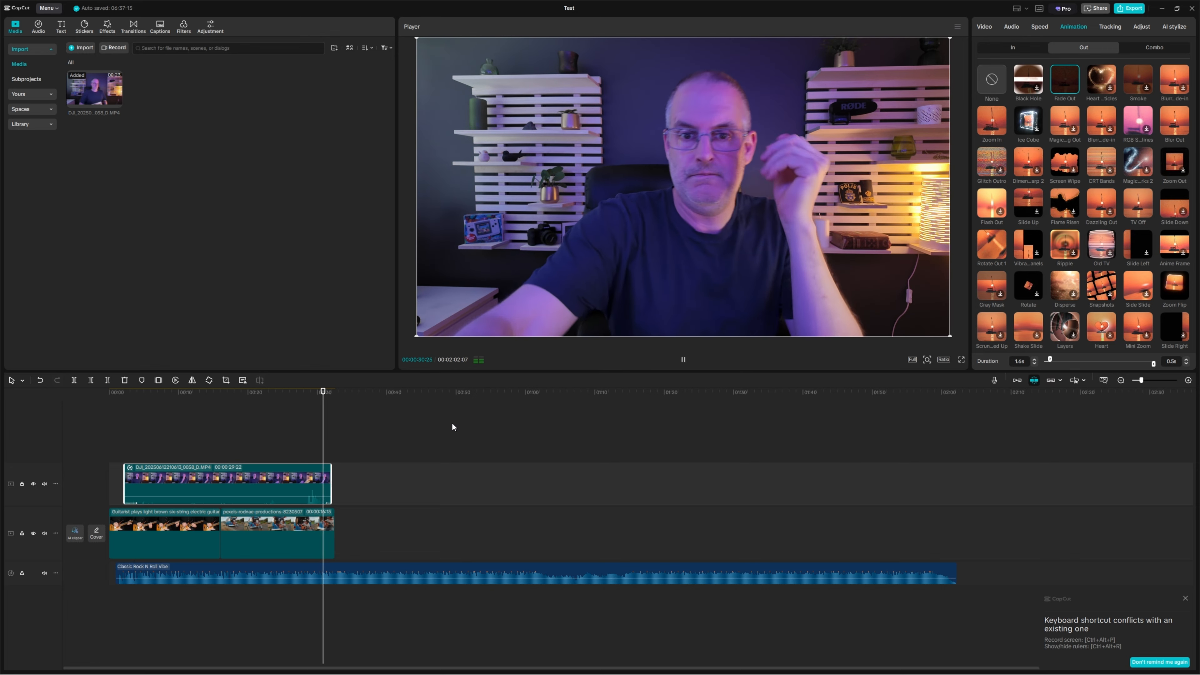
- Stop the playback and browse the entrance, exit and combo animations available for the second clip on the main track
key("space")
left_click(330, 517)
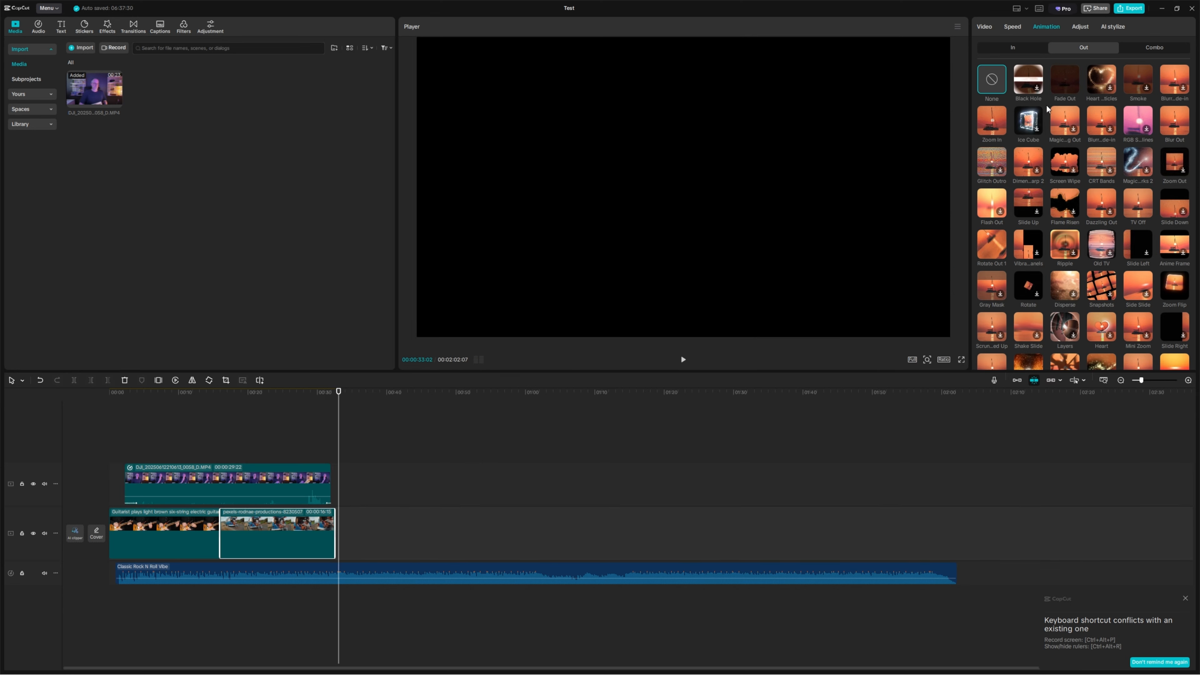
left_click(1014, 49)
left_click(1083, 49)
left_click(1164, 51)
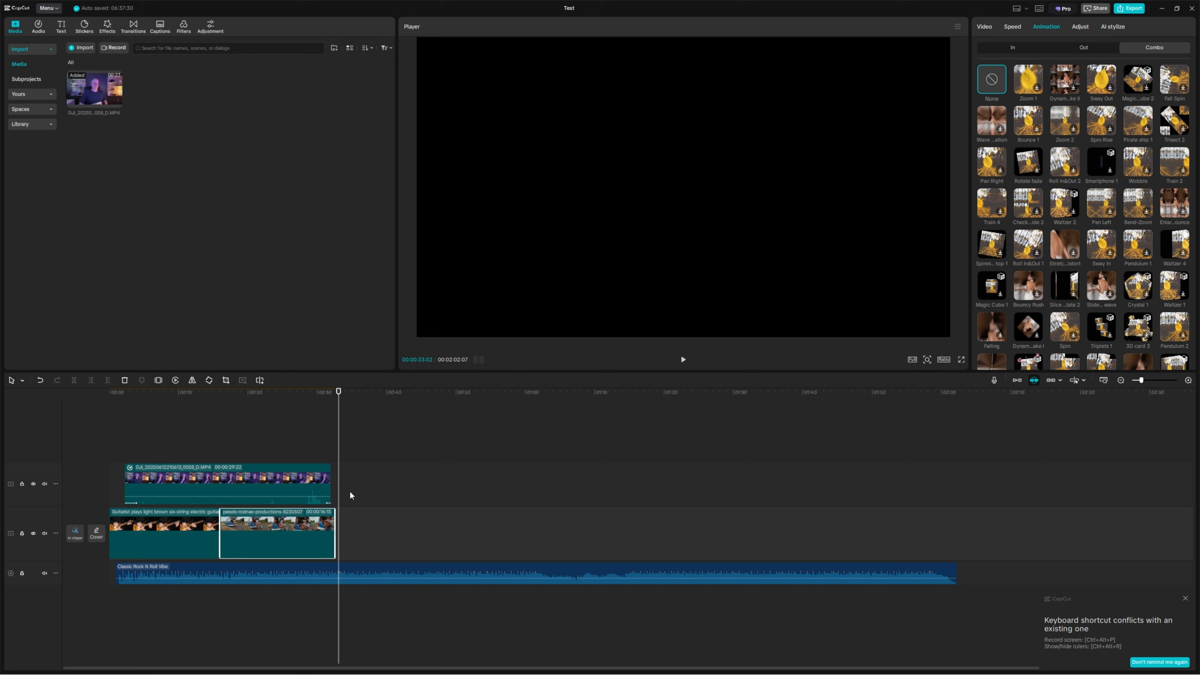
- Move the main track's second clip later, leaving a gap before it, and play the end of the upper track's clip
left_click_drag(320, 529, 378, 529)
left_click(313, 396)
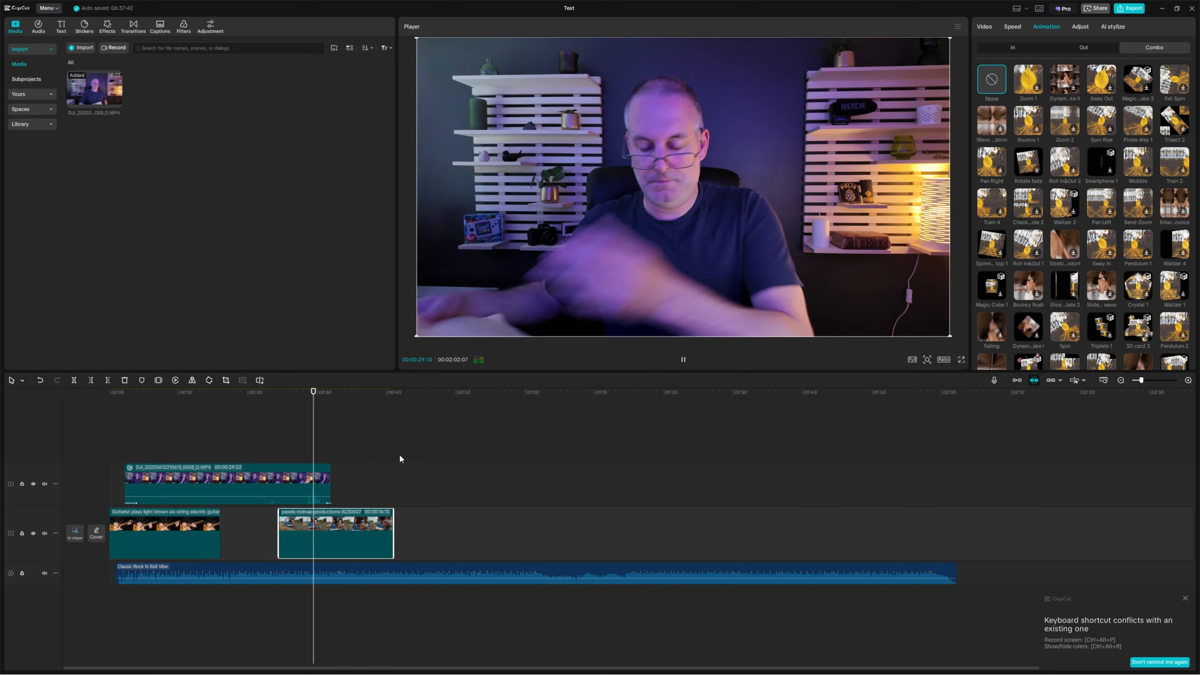
key("space")
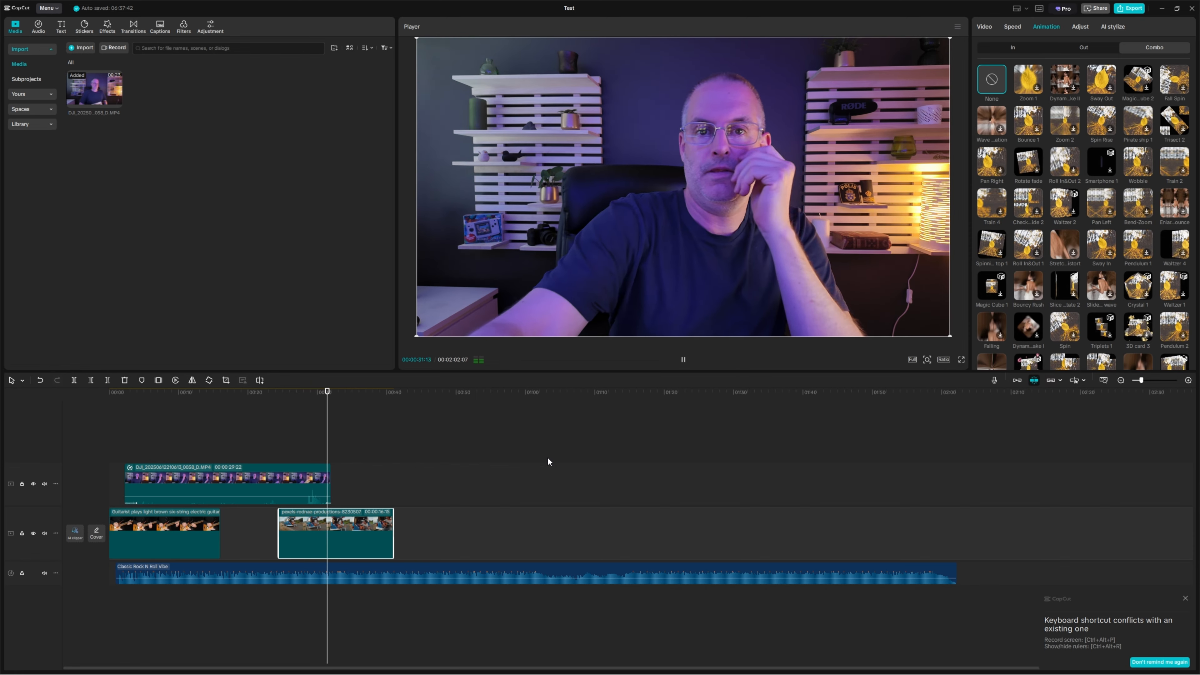
key("space")
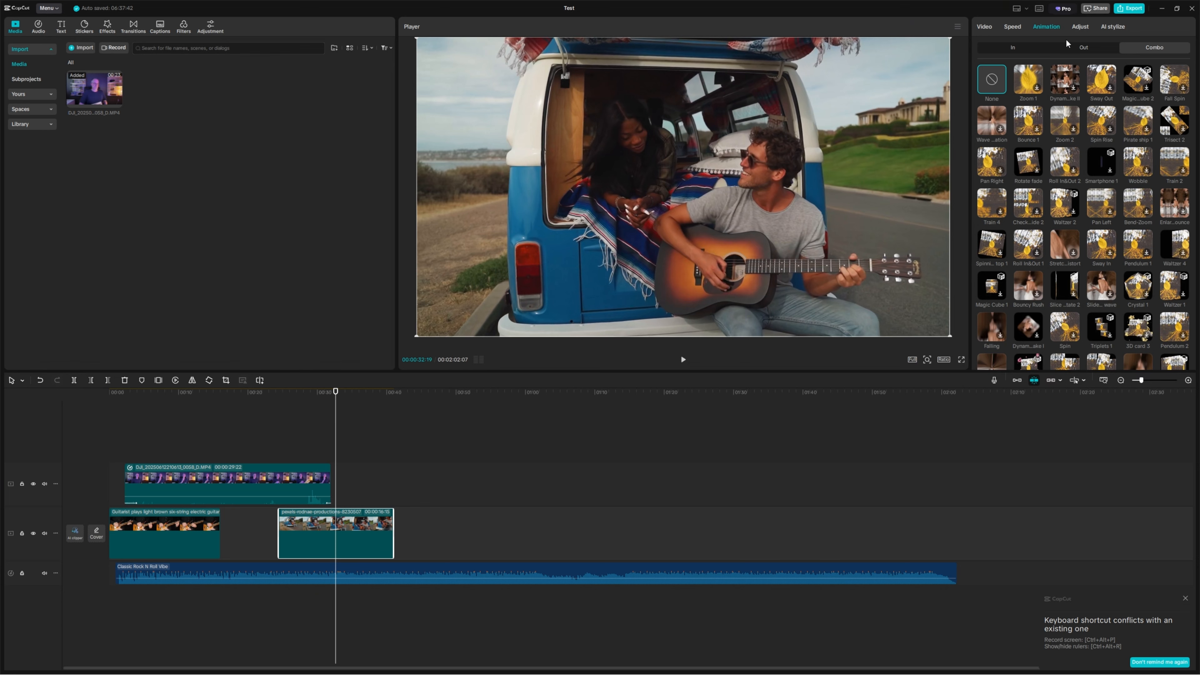
- Examine the basic adjustment options of the main track's second clip, including its color, lightness and effects settings
left_click(1081, 27)
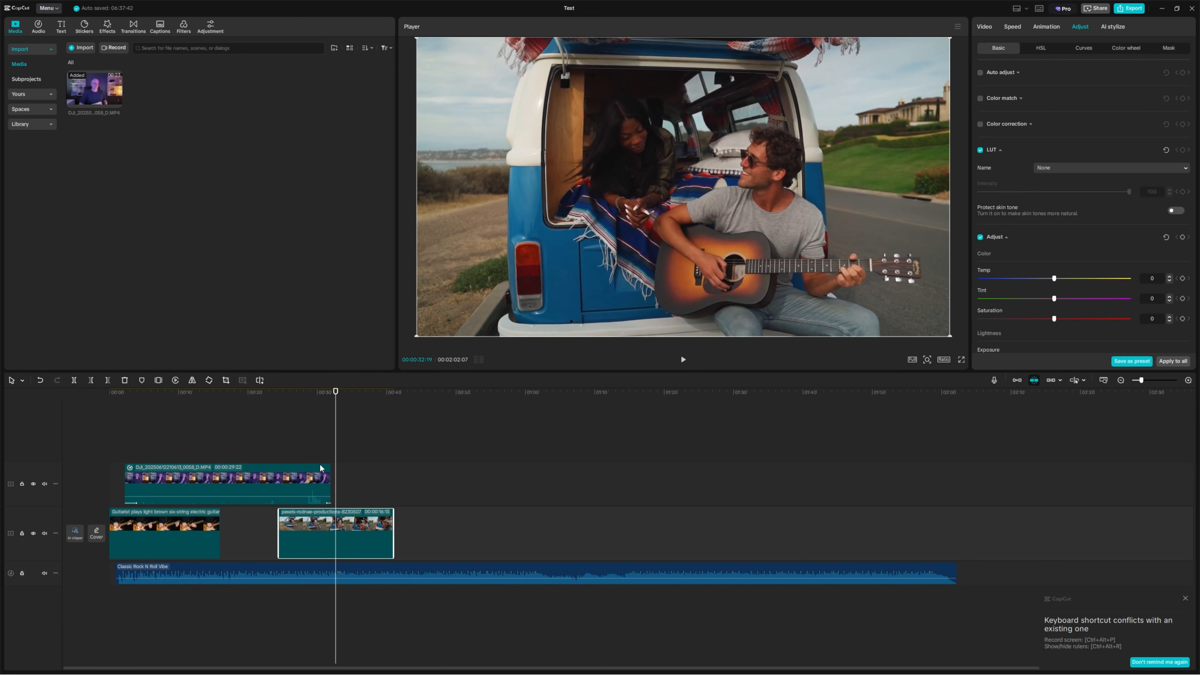
left_click_drag(1055, 278, 1139, 303)
left_click_drag(958, 310, 1054, 300)
scroll(1047, 298, "down", 3)
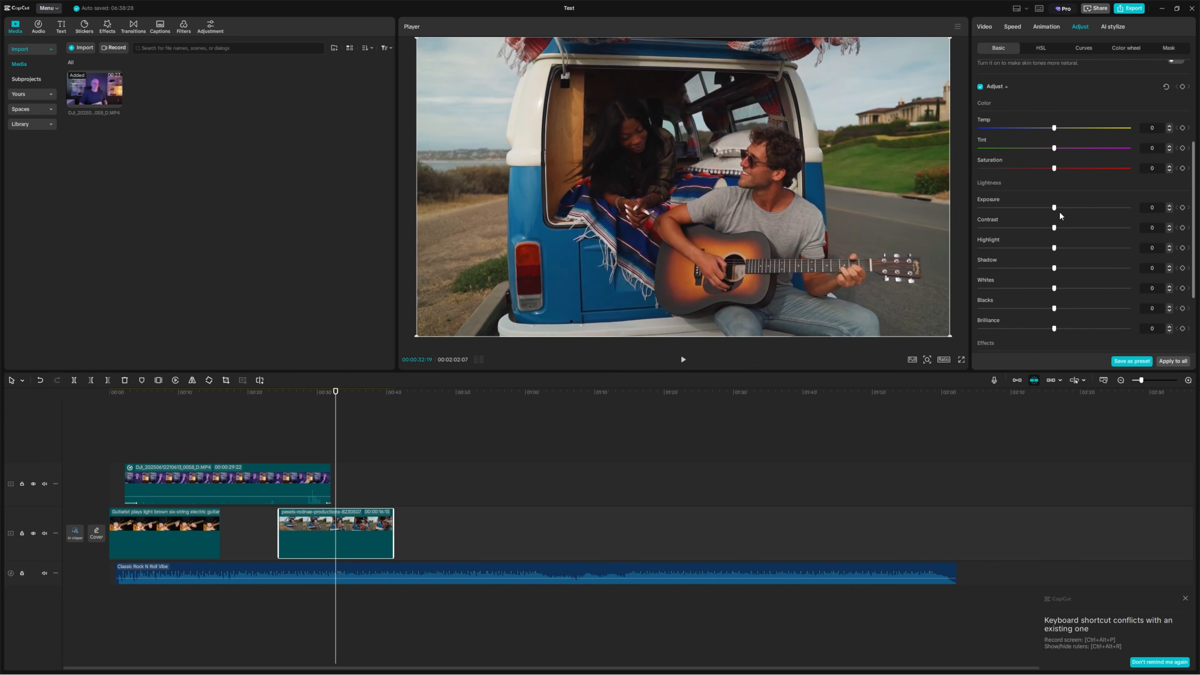
scroll(1038, 266, "down", 2)
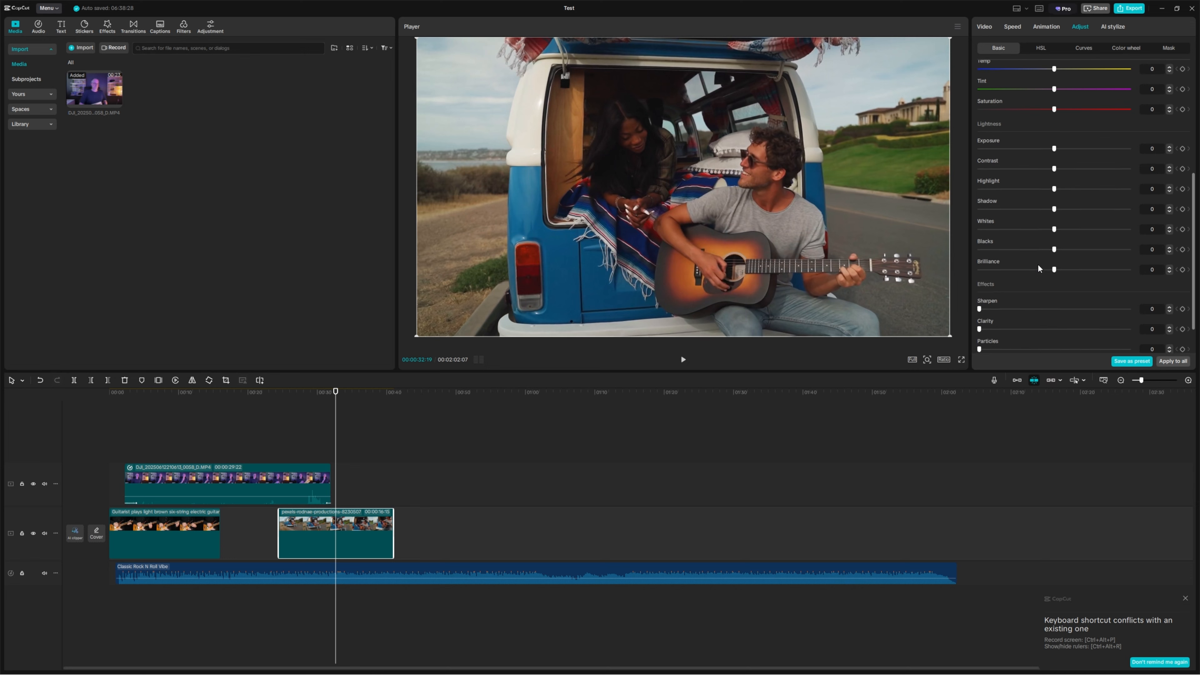
scroll(1046, 249, "up", 1)
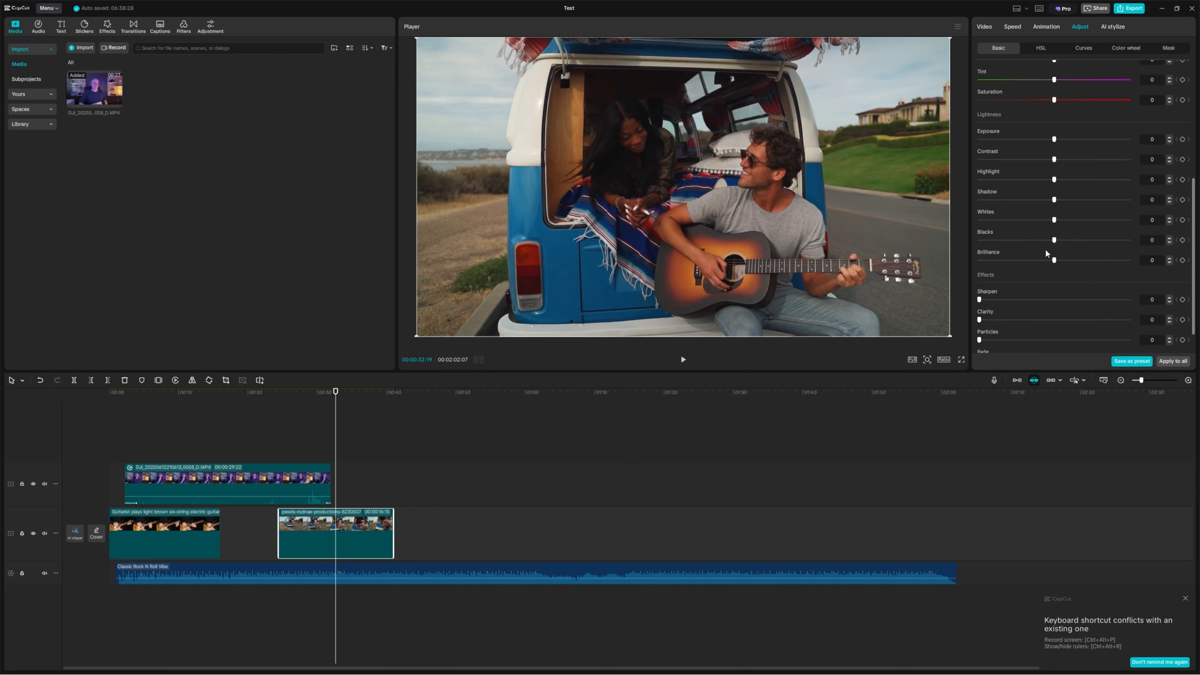
mouse_move(1054, 202)
left_mouse_down()
mouse_move(969, 196)
mouse_move(1053, 201)
mouse_move(1137, 227)
mouse_move(1055, 221)
left_mouse_up()
scroll(1039, 141, "up", 5)
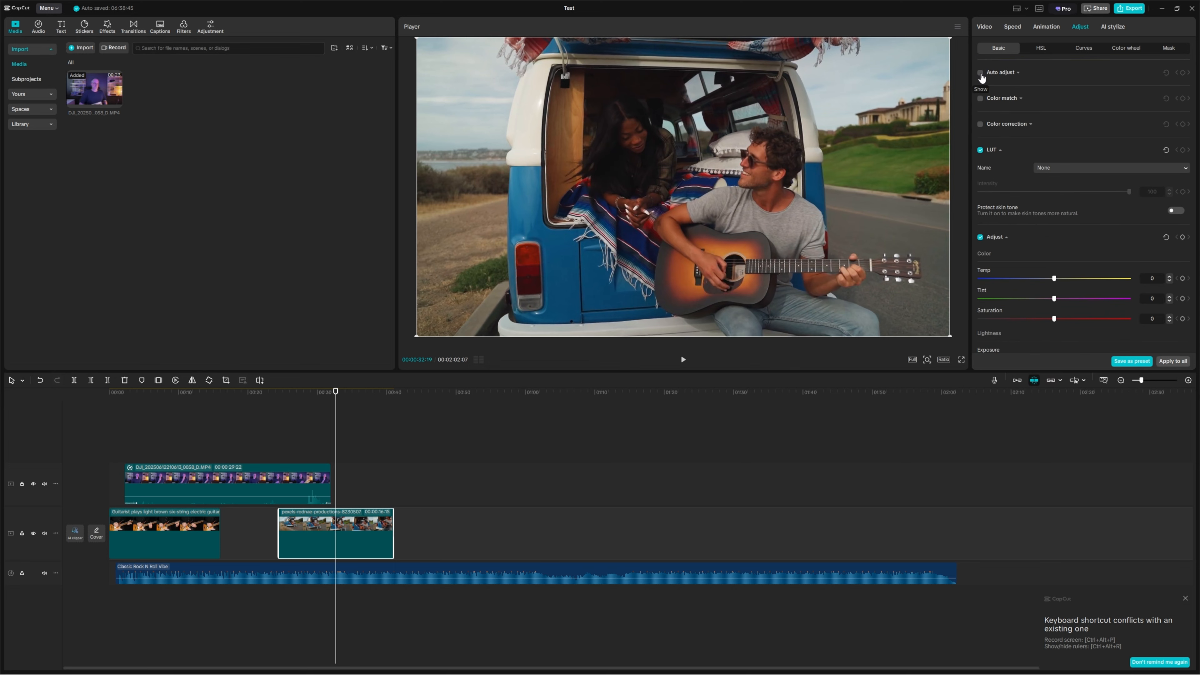
- Switch Auto adjust on and off for the main track's second clip to compare the picture
left_click(981, 74)
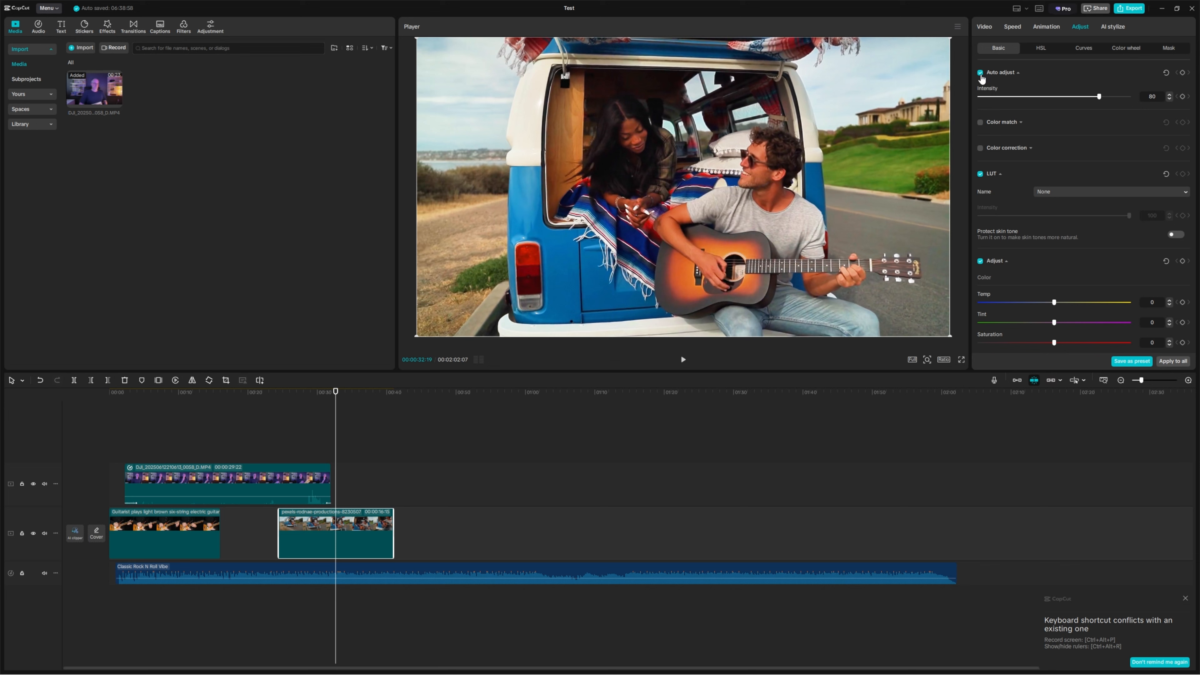
left_click(982, 74)
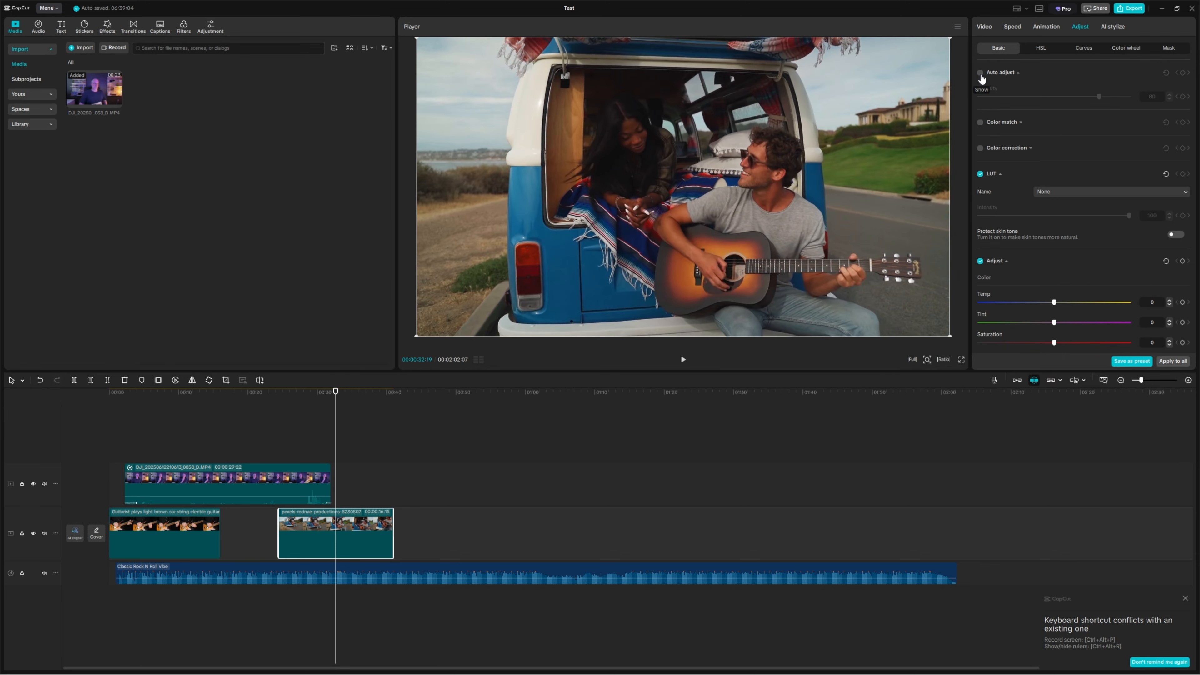
left_click(981, 74)
left_click(981, 75)
left_click(982, 74)
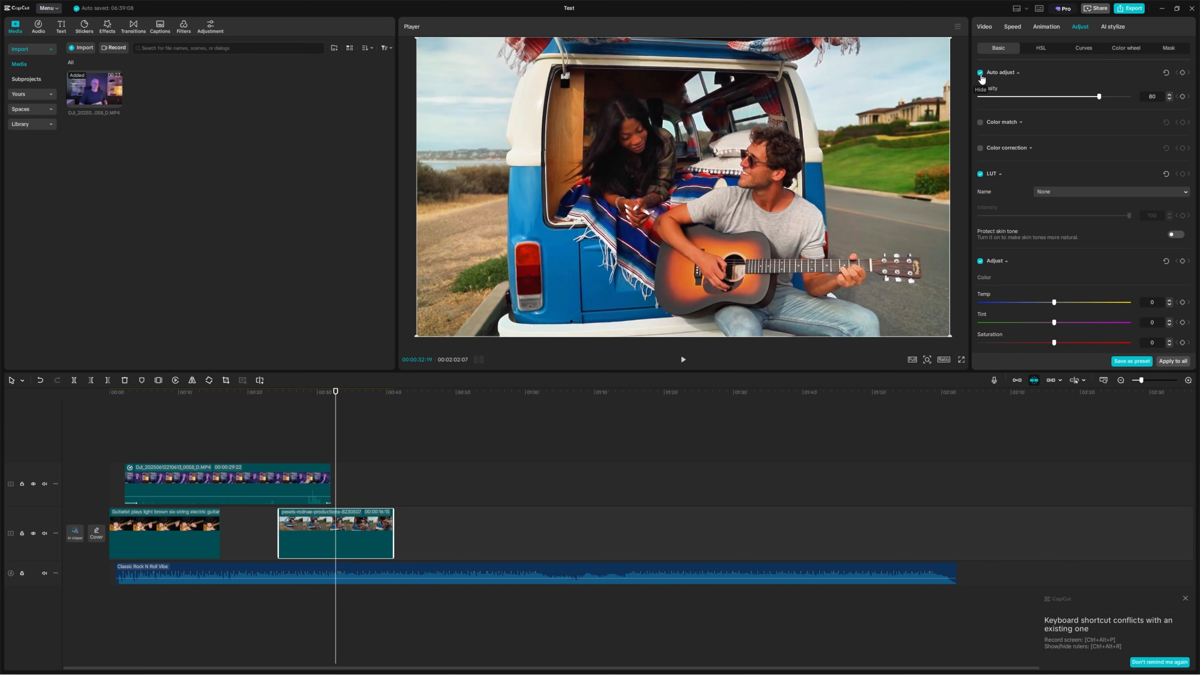
left_click(981, 74)
left_click(981, 74)
- Compare the upper track's clip with and without Auto adjust at about 20 seconds, and leave it off
left_click(246, 402)
left_click(248, 485)
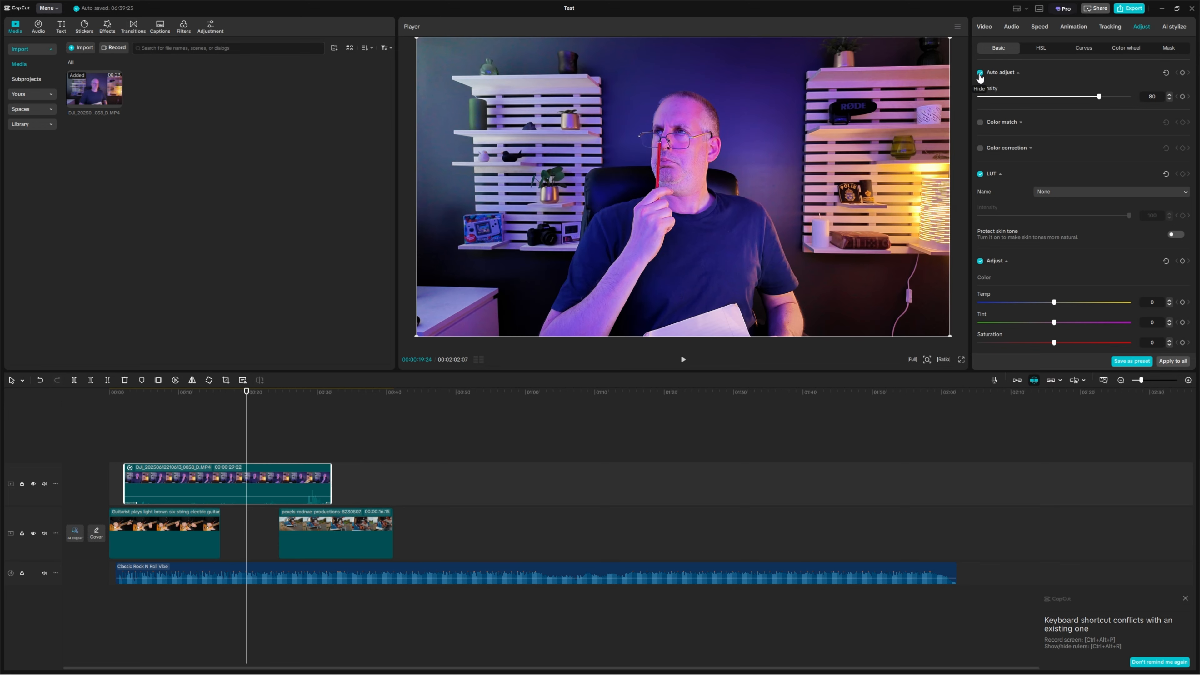
left_click(981, 74)
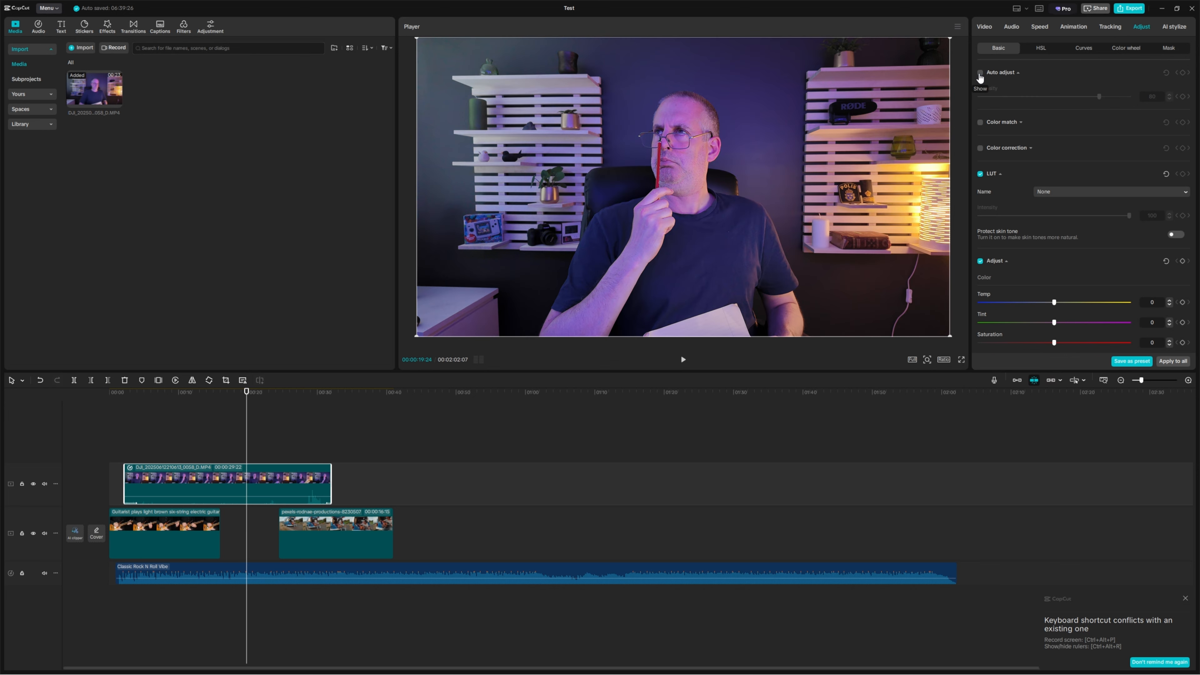
left_click(982, 74)
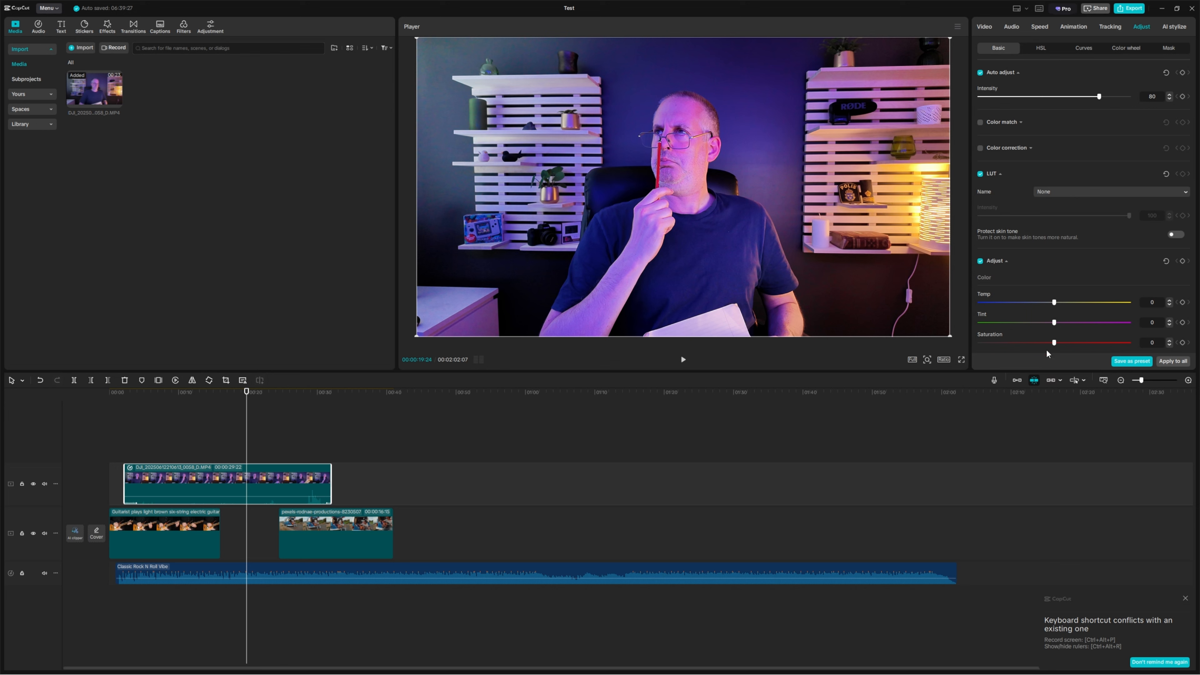
left_click(981, 73)
left_click(981, 73)
left_click(980, 73)
left_click(981, 73)
left_click(980, 74)
left_click(980, 73)
left_click(981, 73)
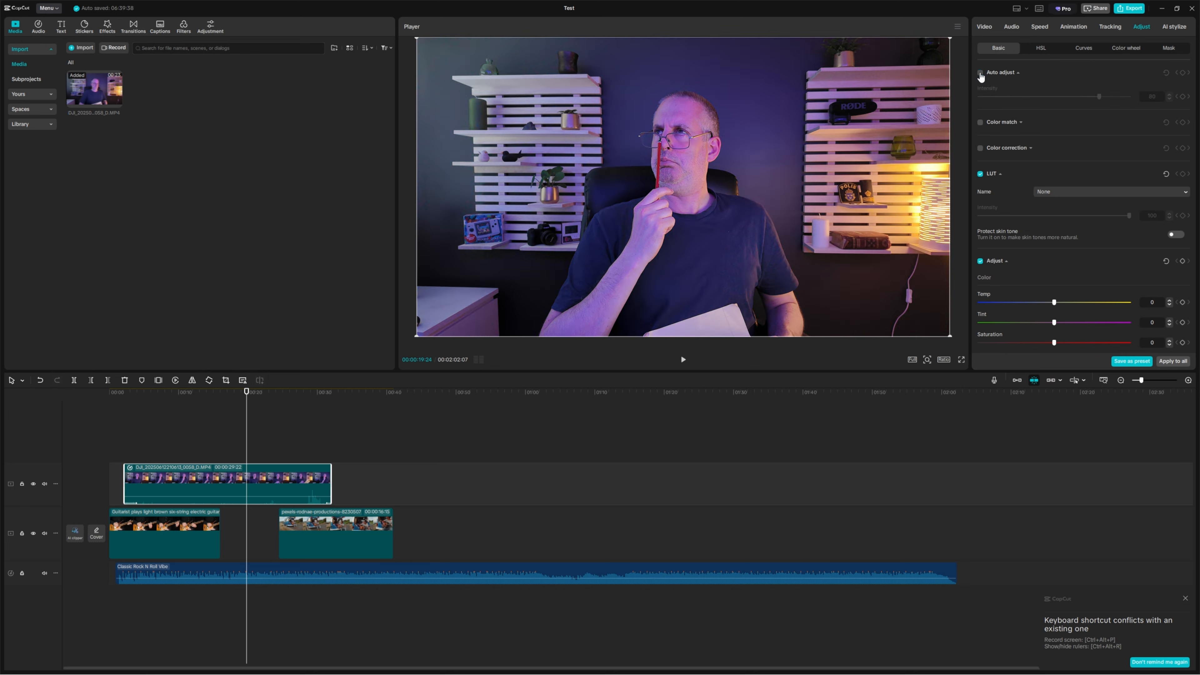
- Try a color temperature of 43 on the upper clip, compare it with the original, and reset the adjustments
scroll(1033, 267, "down", 4)
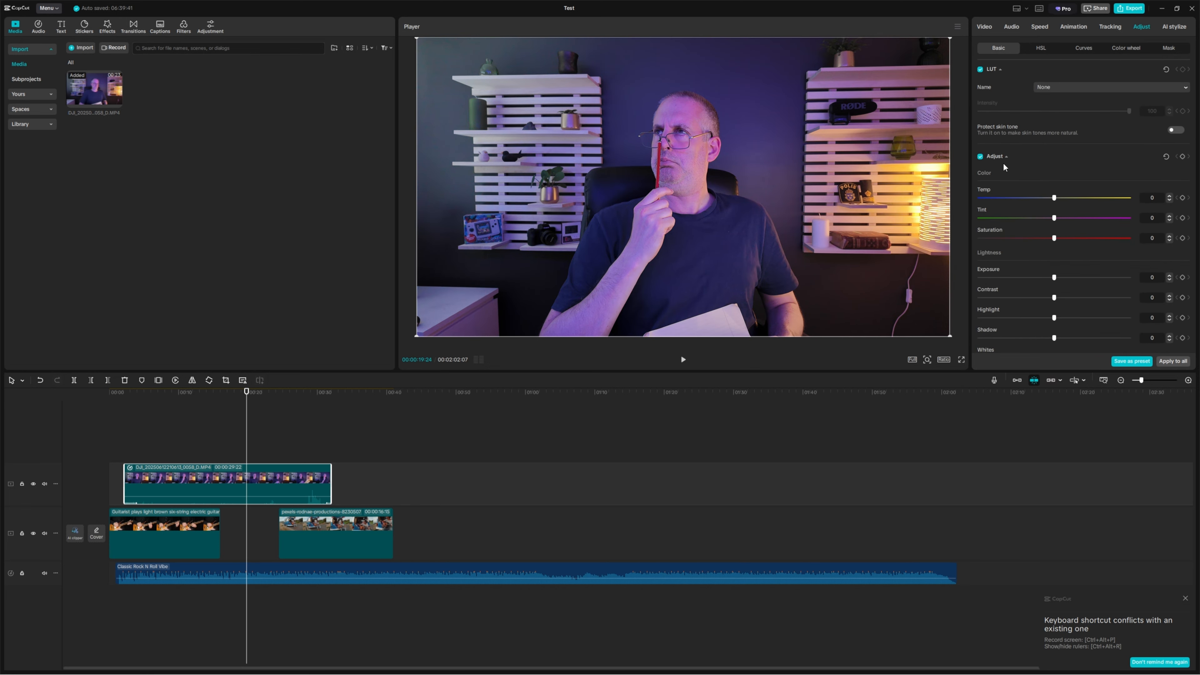
left_click_drag(1055, 198, 1119, 196)
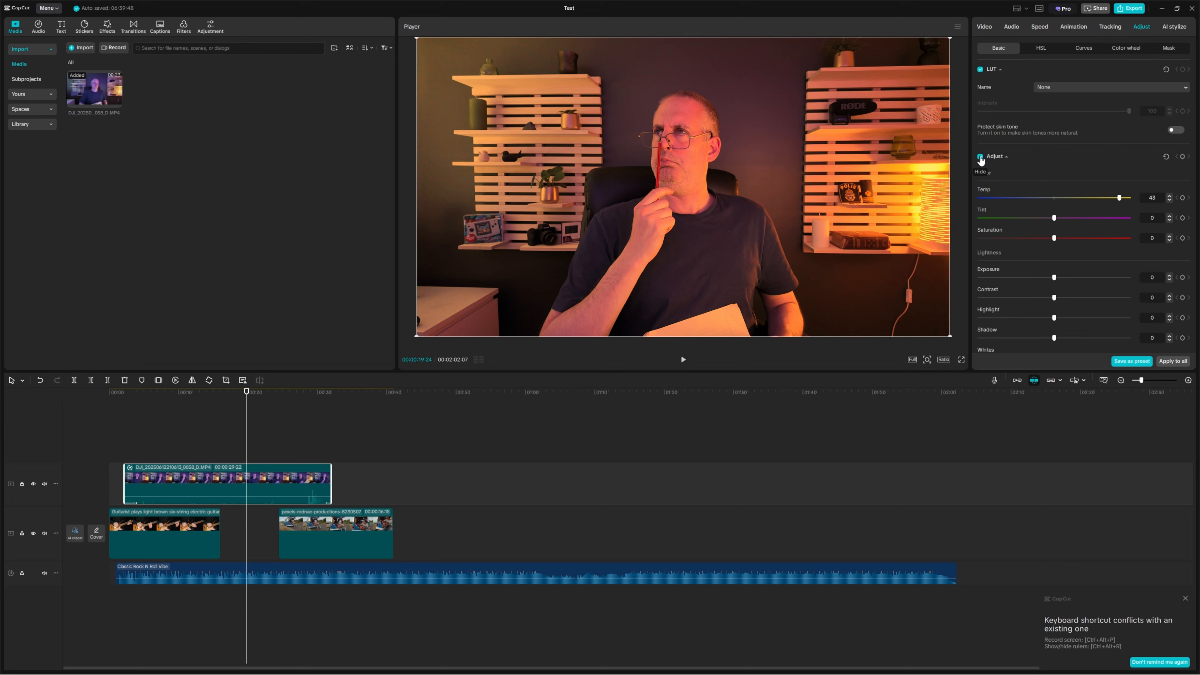
left_click(980, 157)
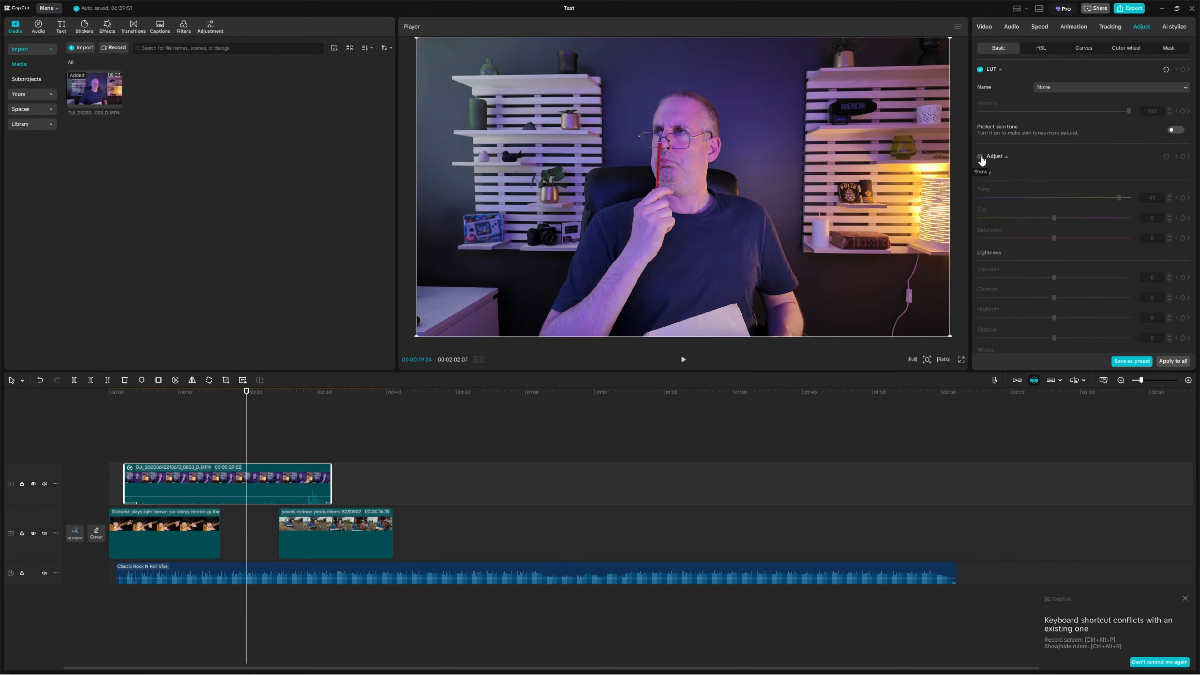
left_click(981, 157)
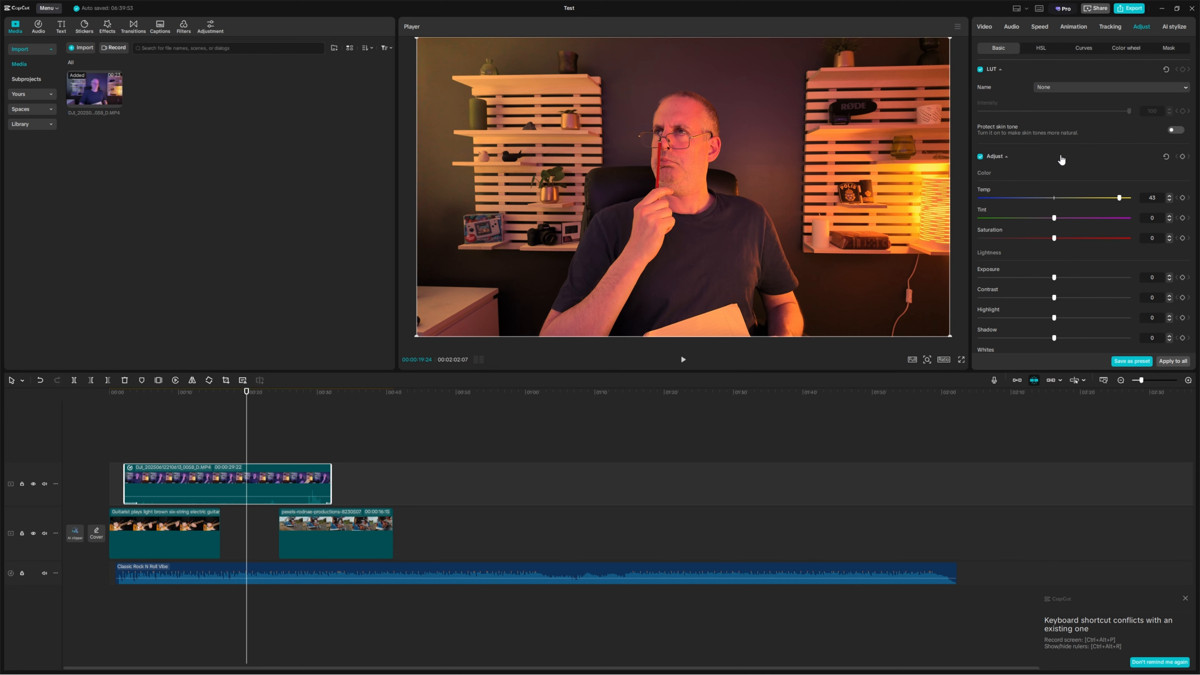
left_click(1166, 158)
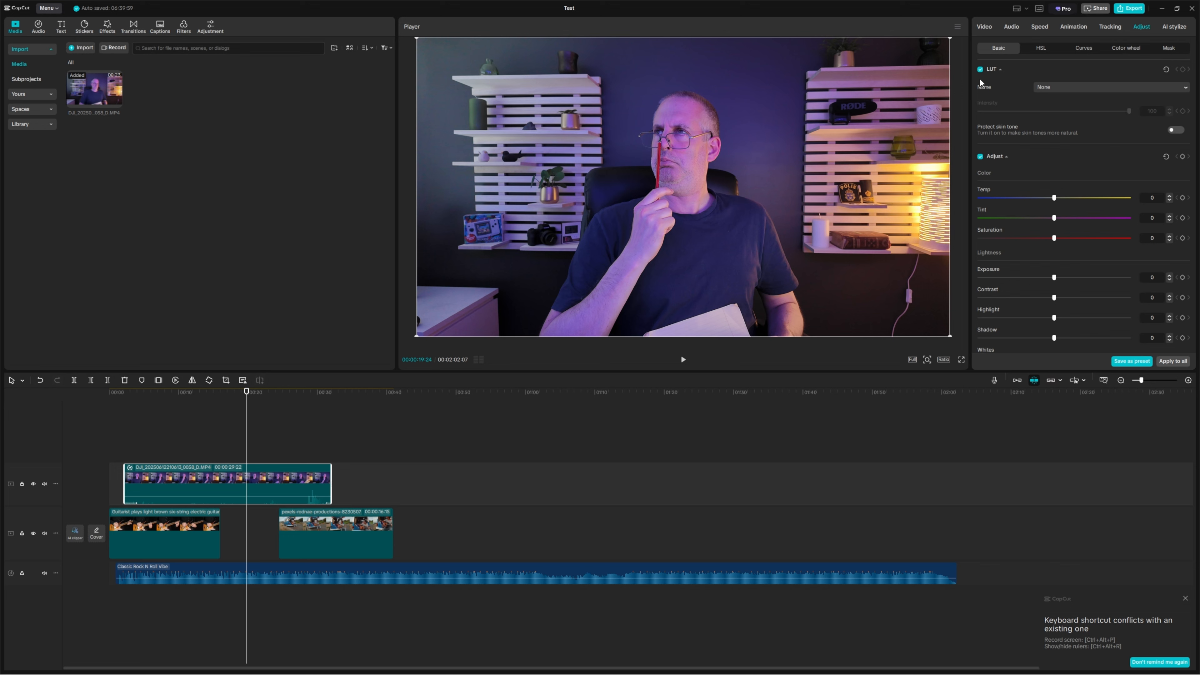
- Add a scale keyframe at 100% to the upper clip at about 8 seconds in its basic video settings
left_click(985, 28)
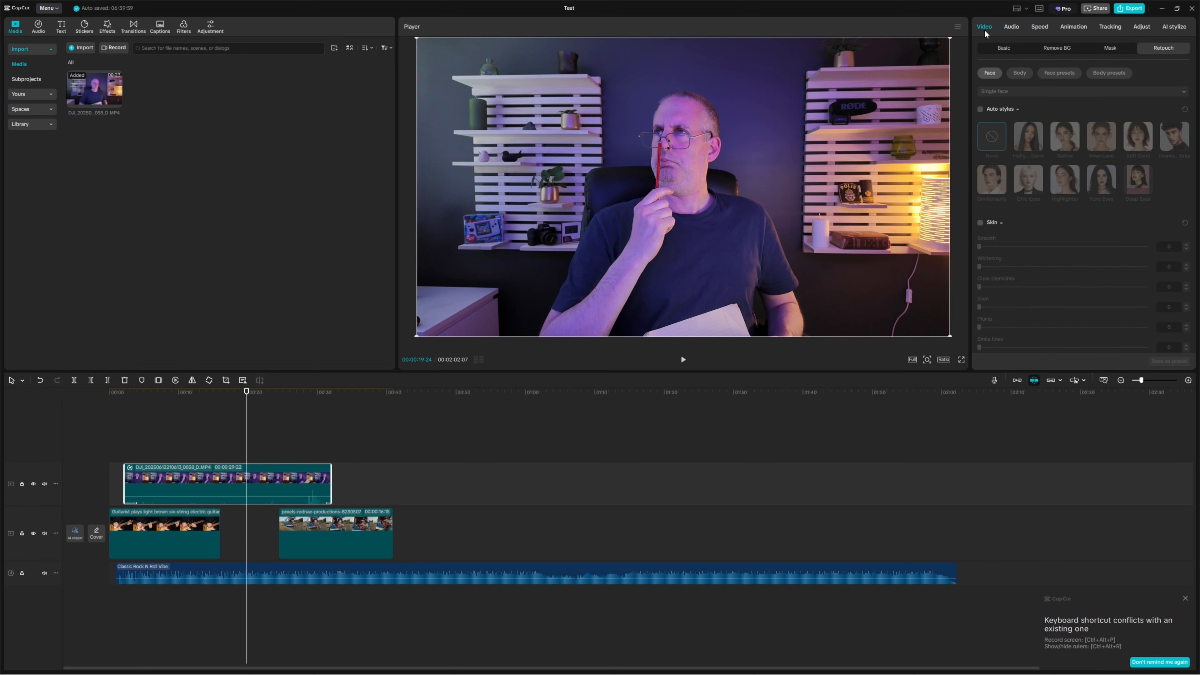
left_click(1005, 49)
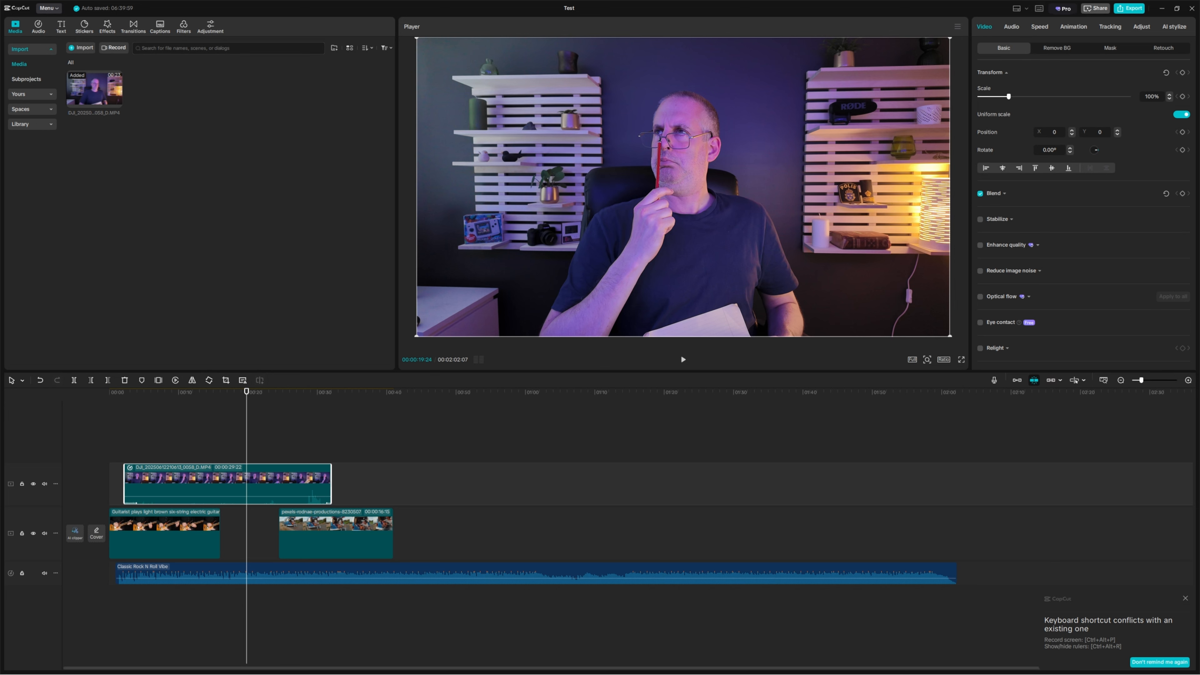
left_click(166, 398)
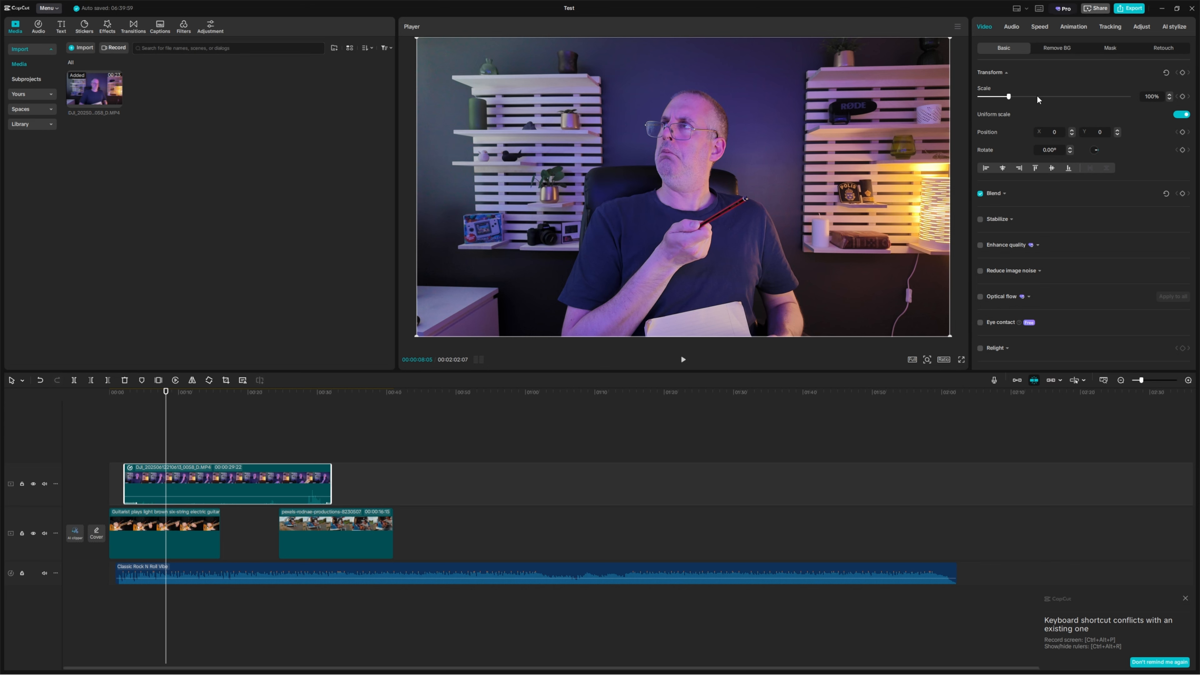
left_click(1183, 96)
- Scale the upper clip down to 55% at about 10.5 seconds and keyframe it
left_click(181, 395)
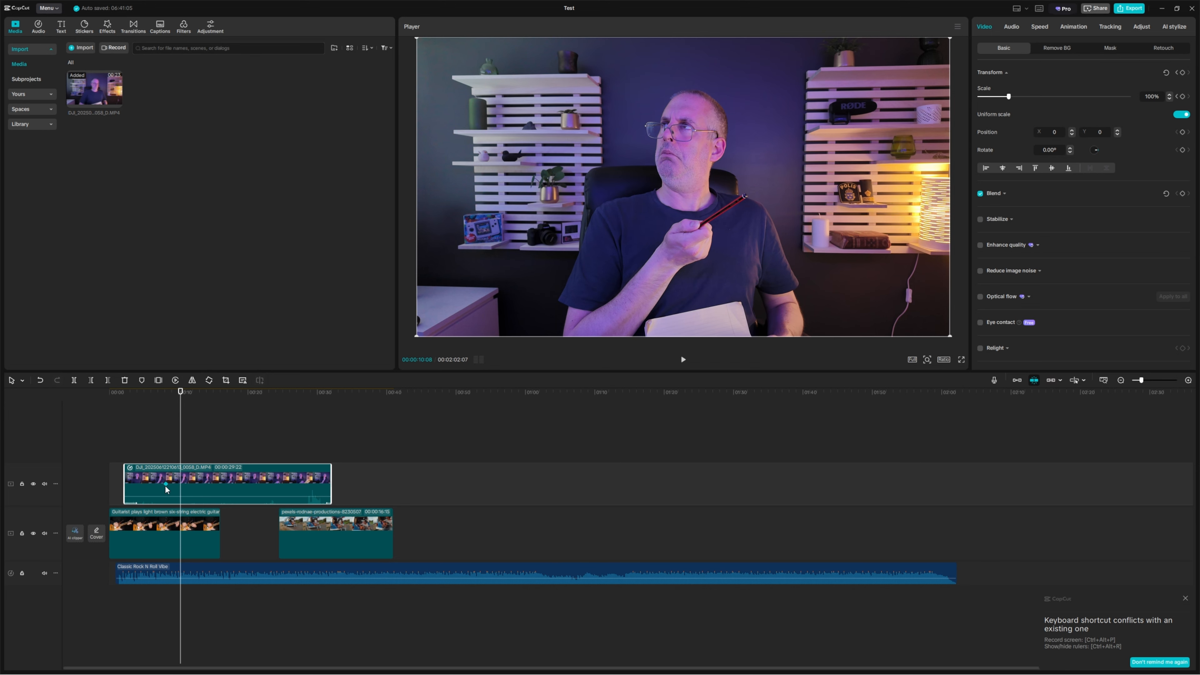
key("space")
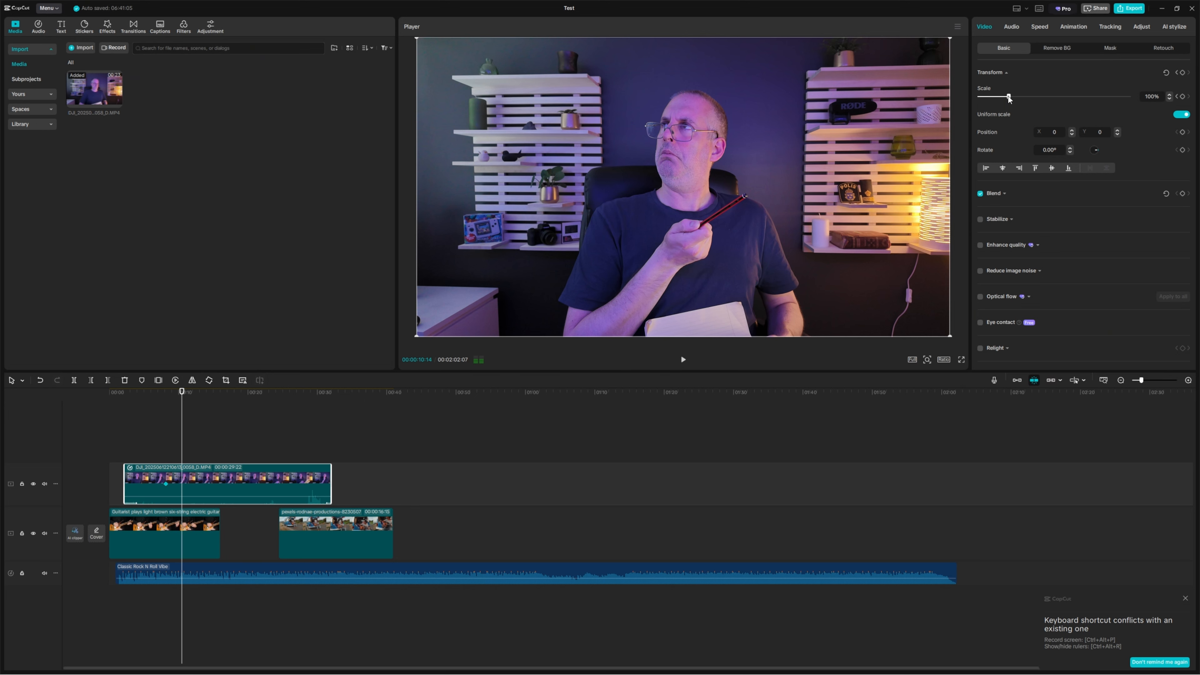
left_click_drag(1008, 96, 993, 97)
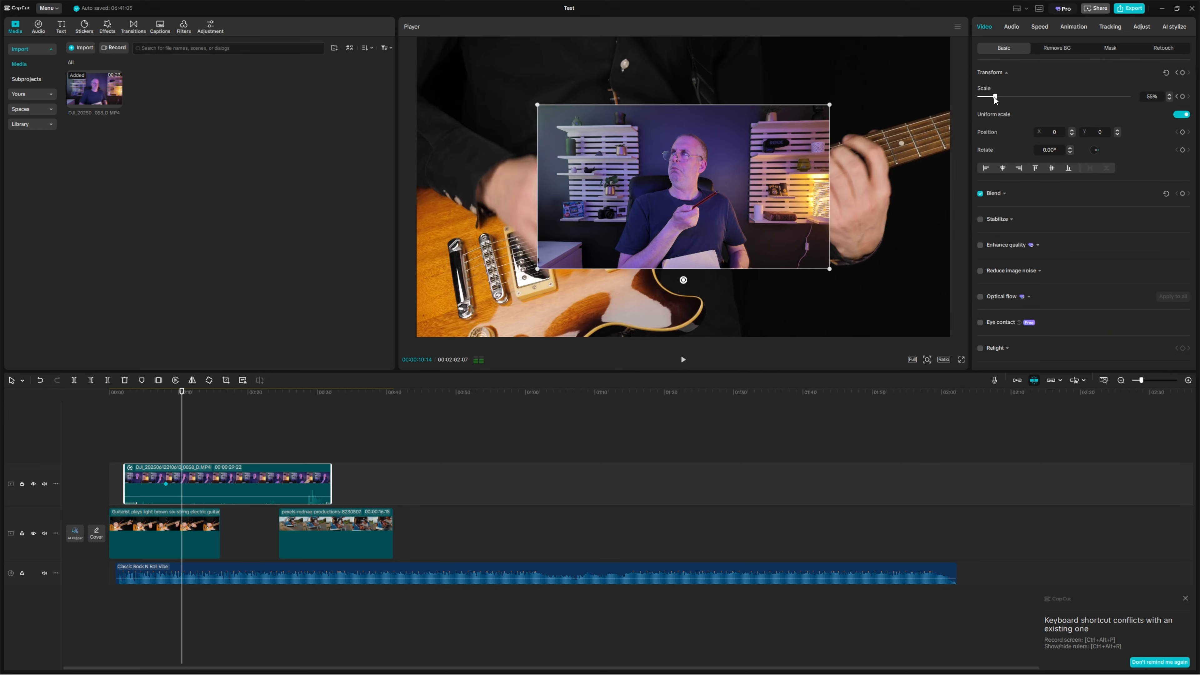
left_click(1183, 97)
- Play the upper clip's shrinking animation from just before its first scale keyframe
left_click(158, 398)
key("space")
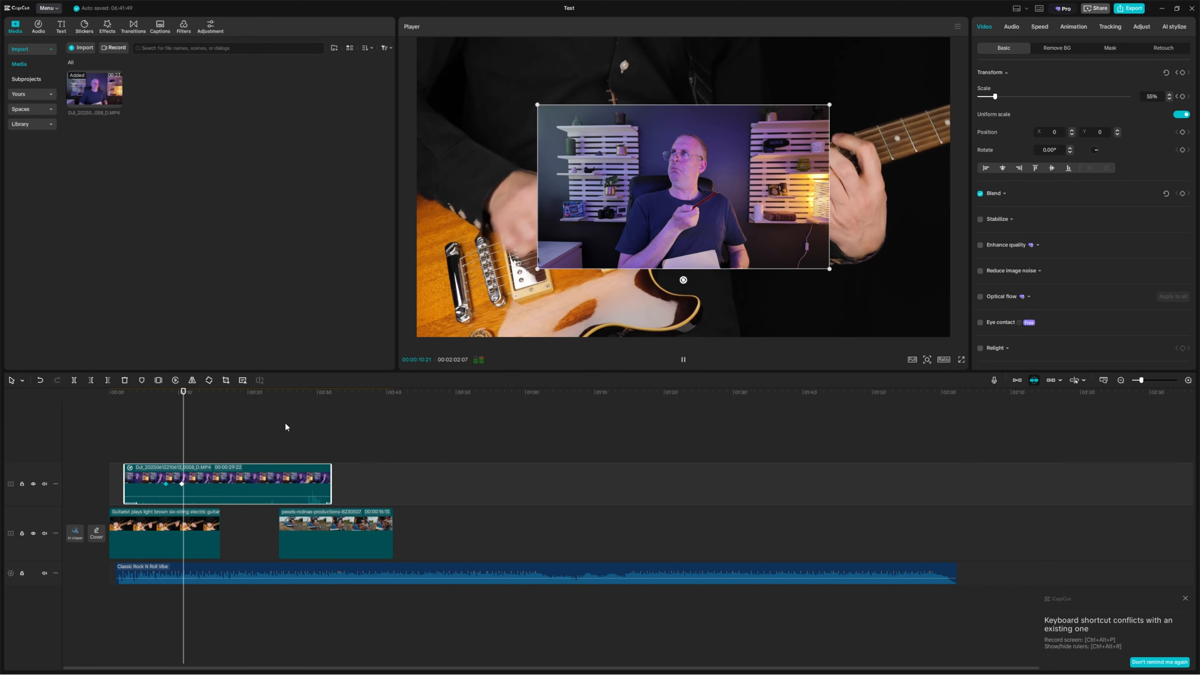
key("space")
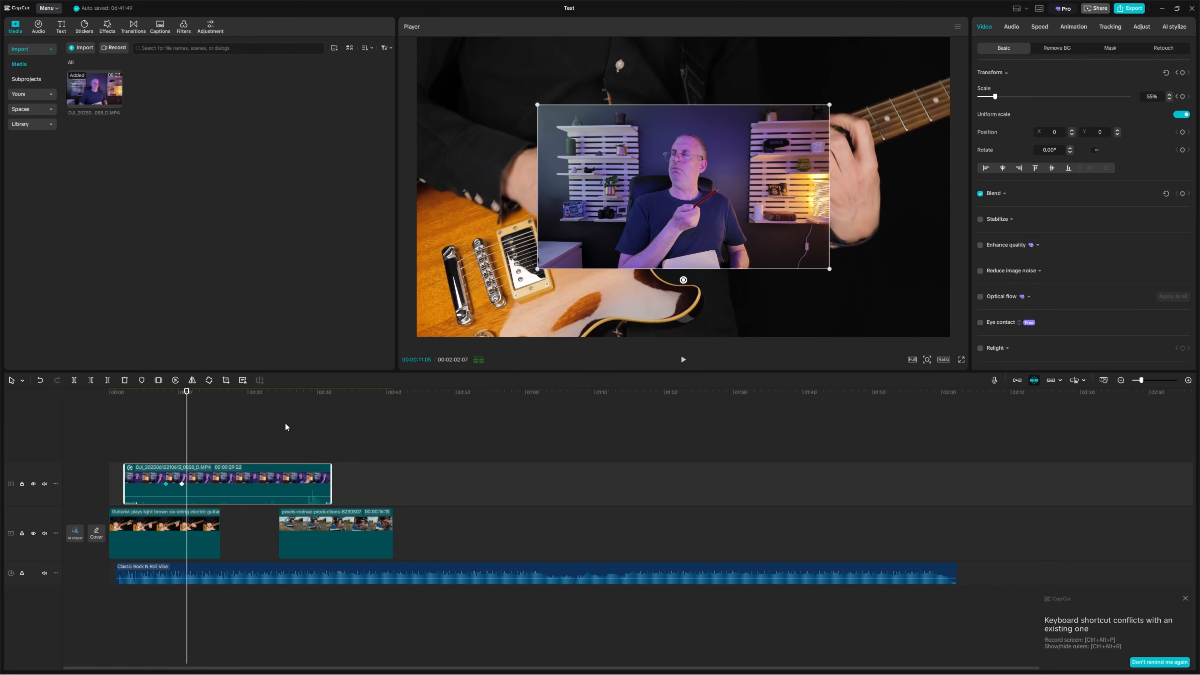
- Scale the upper clip back up to 100% with a keyframe at about 13.5 seconds
left_click(203, 396)
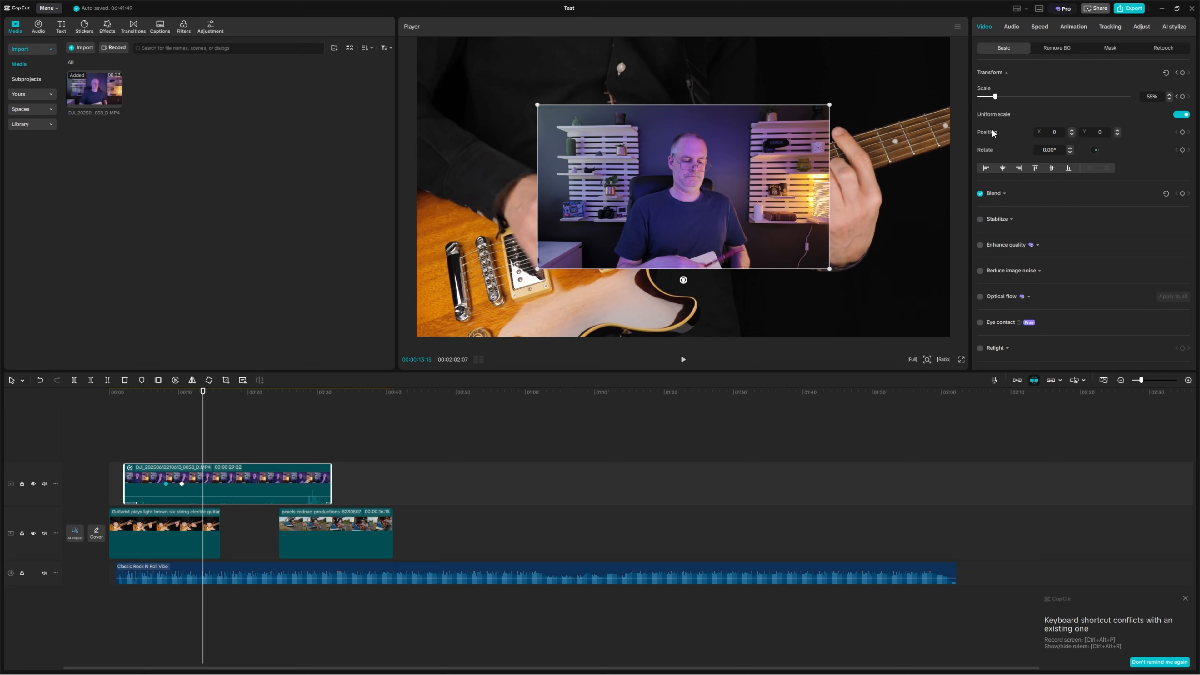
left_click_drag(995, 97, 1009, 97)
left_click(1183, 97)
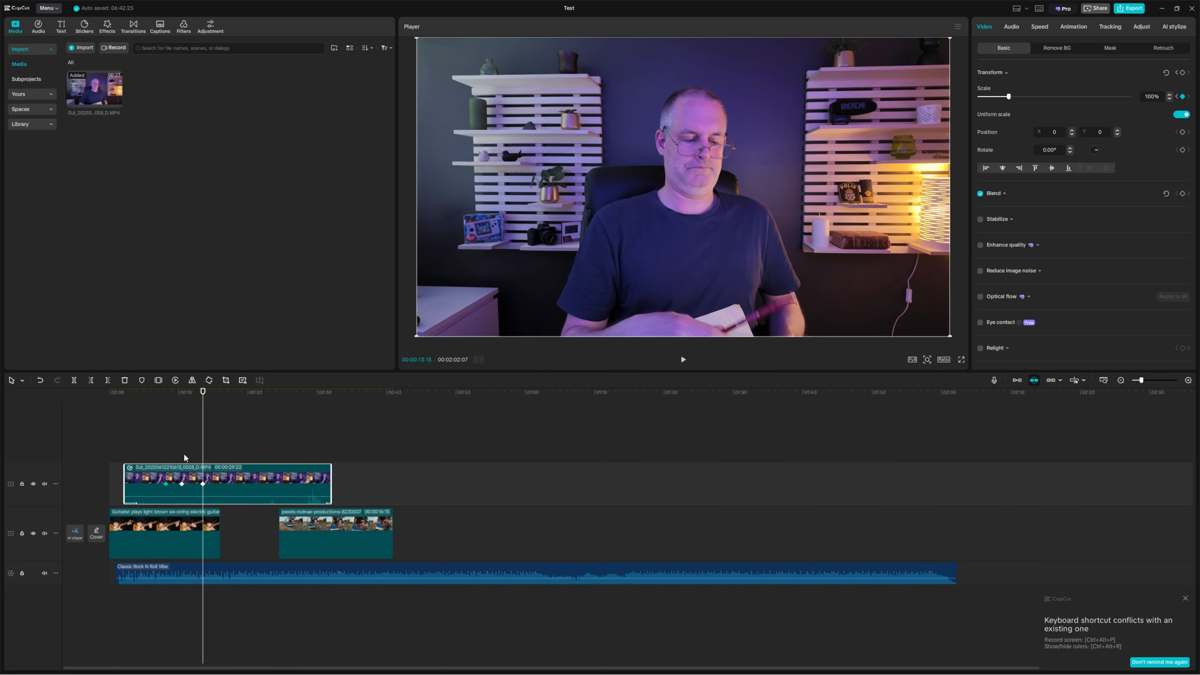
- Scrub through the scale animation and open the upper clip's scale keyframe graph in the timeline
left_click_drag(154, 395, 202, 400)
left_click(218, 428)
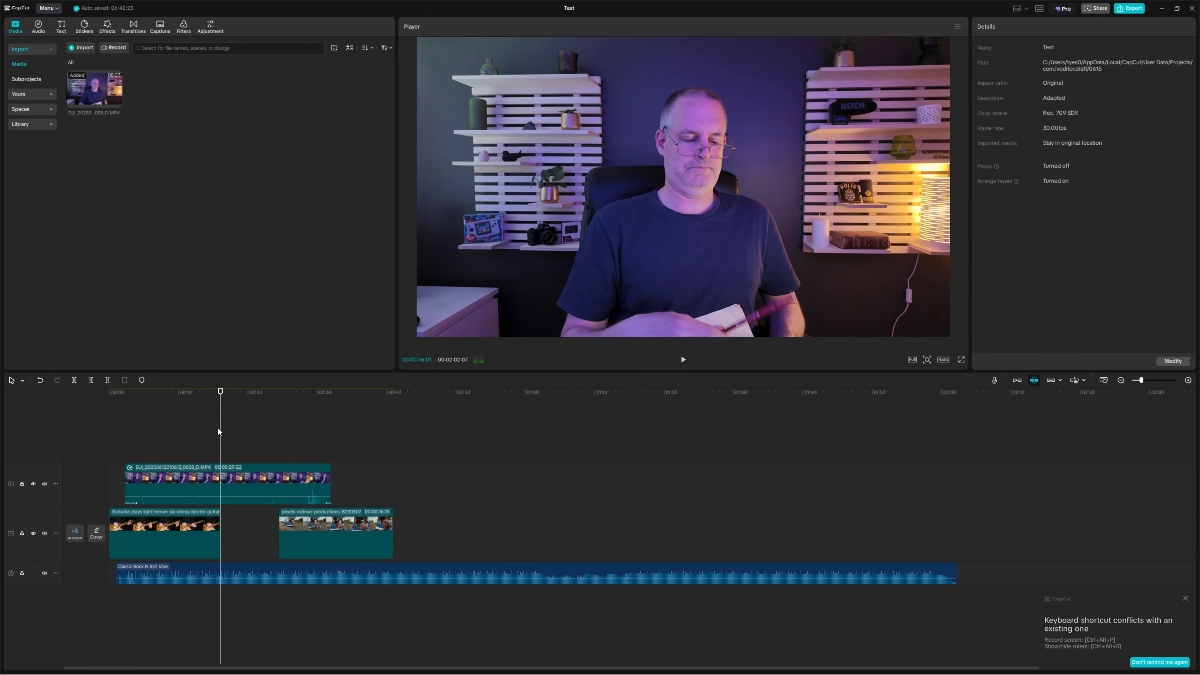
left_click(234, 472)
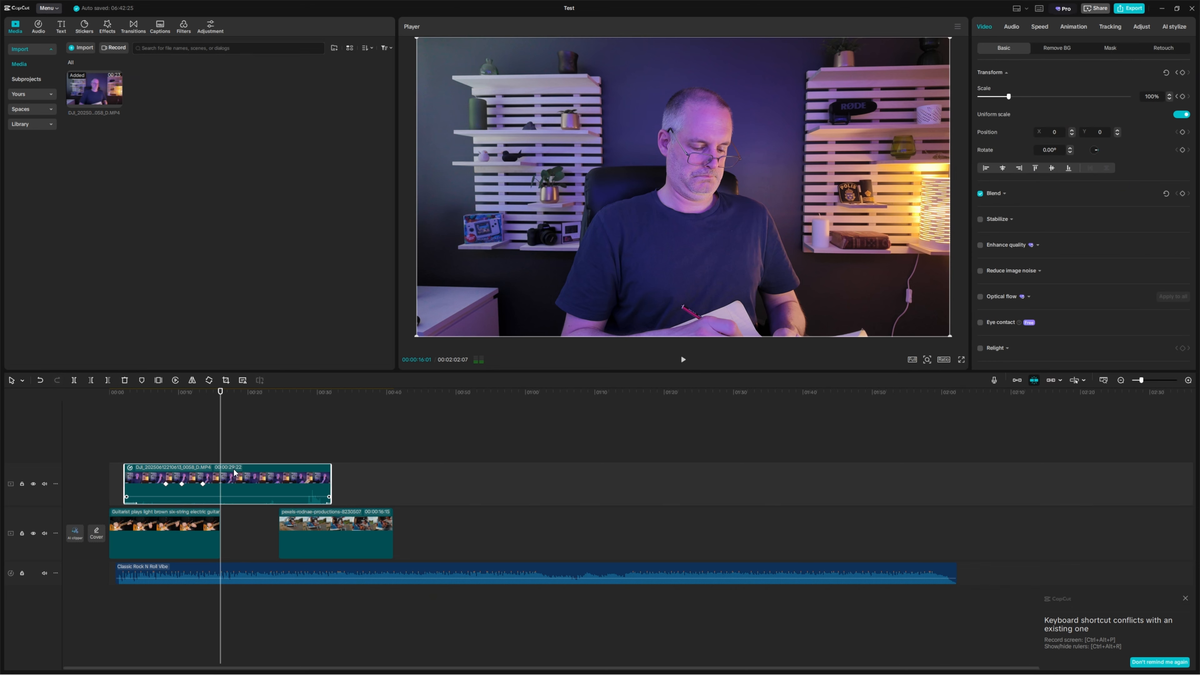
left_click(235, 472)
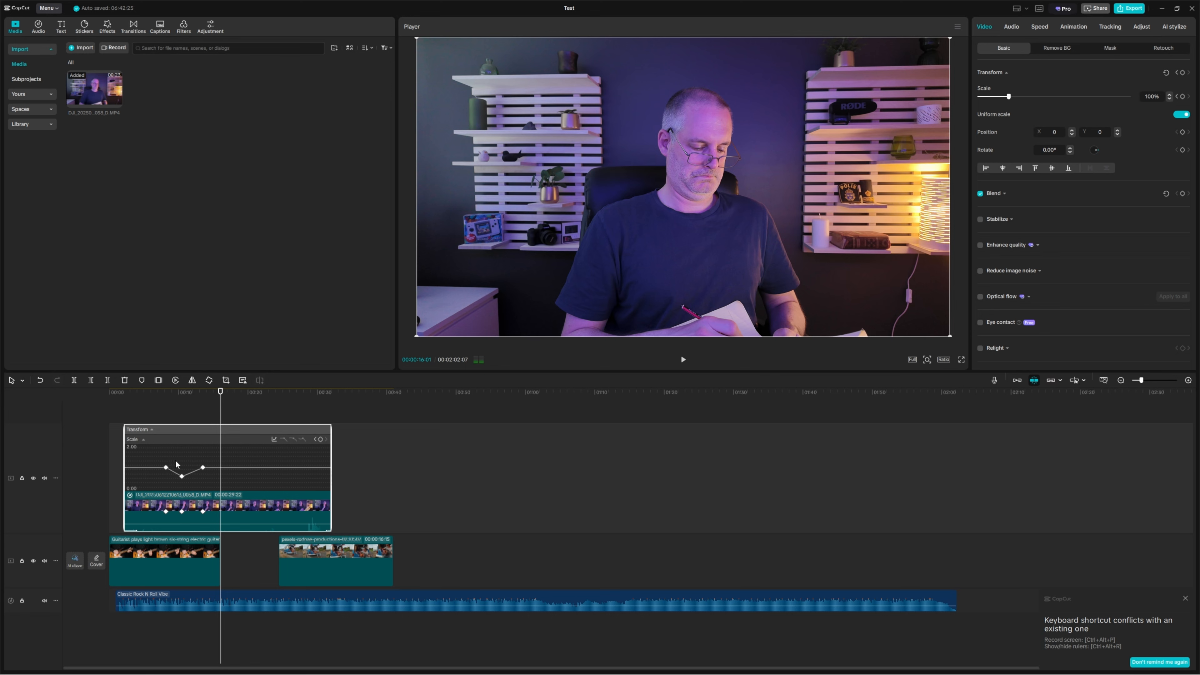
- Move the upper clip's last scale keyframe to about 18 seconds, lower the middle one near zero, and collapse and reopen the keyframe graph
left_click_drag(203, 468, 236, 468)
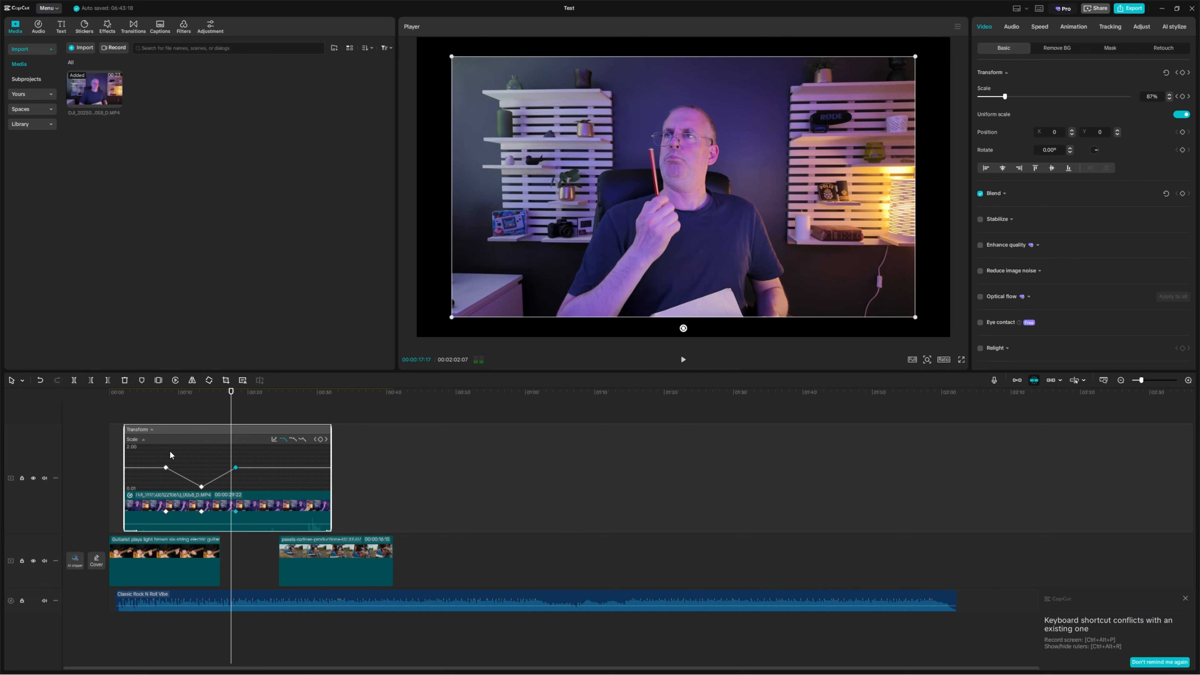
left_click(151, 429)
left_click(151, 430)
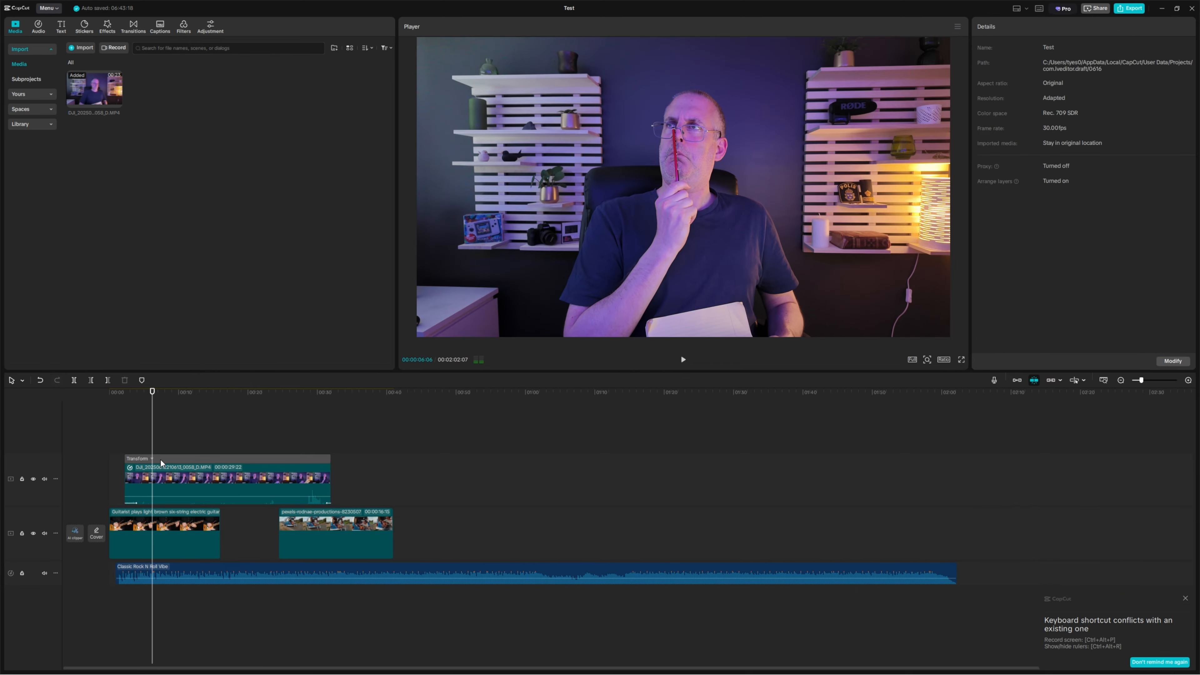
left_click_drag(155, 437, 254, 437)
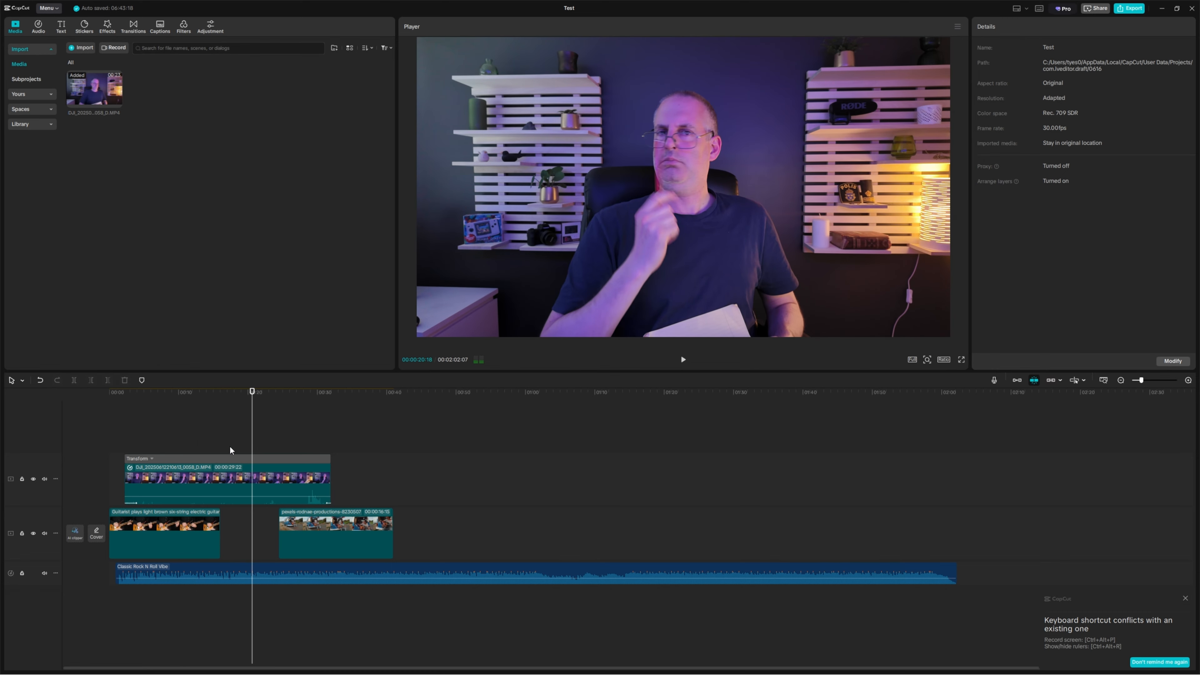
left_click(225, 460)
left_click(155, 430)
left_click(141, 460)
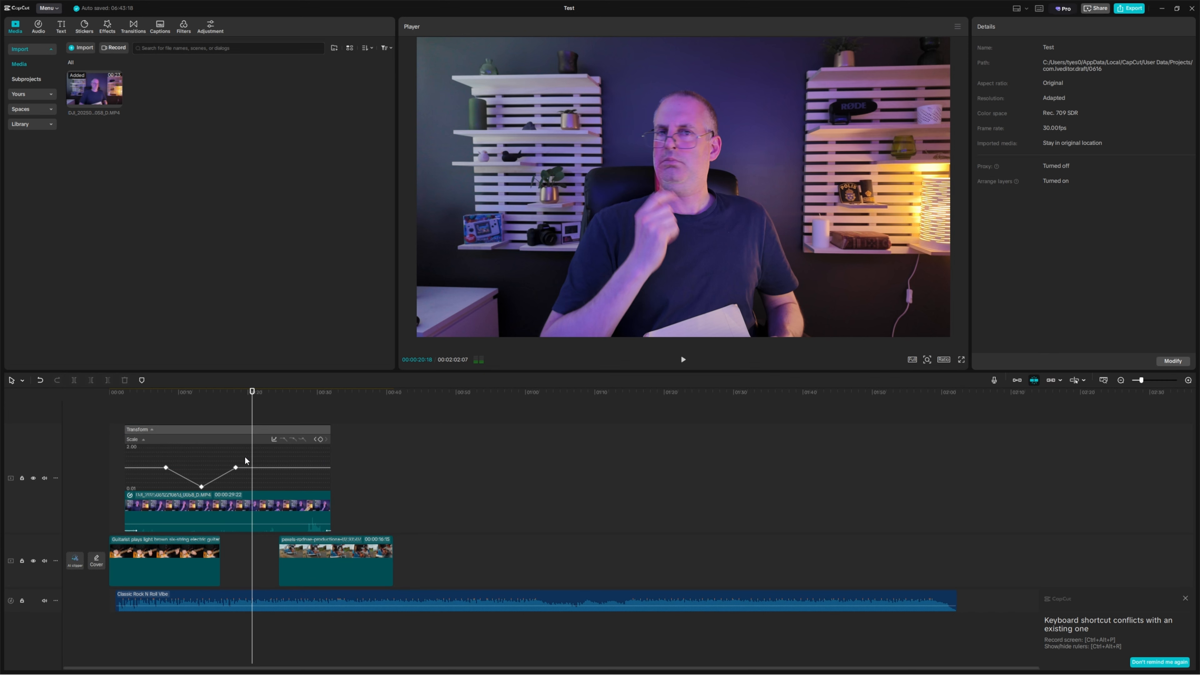
- Play the upper clip's stretched scale animation from just before its first scale keyframe to just past the last one
left_click_drag(235, 468, 234, 467)
left_click(157, 396)
key("space")
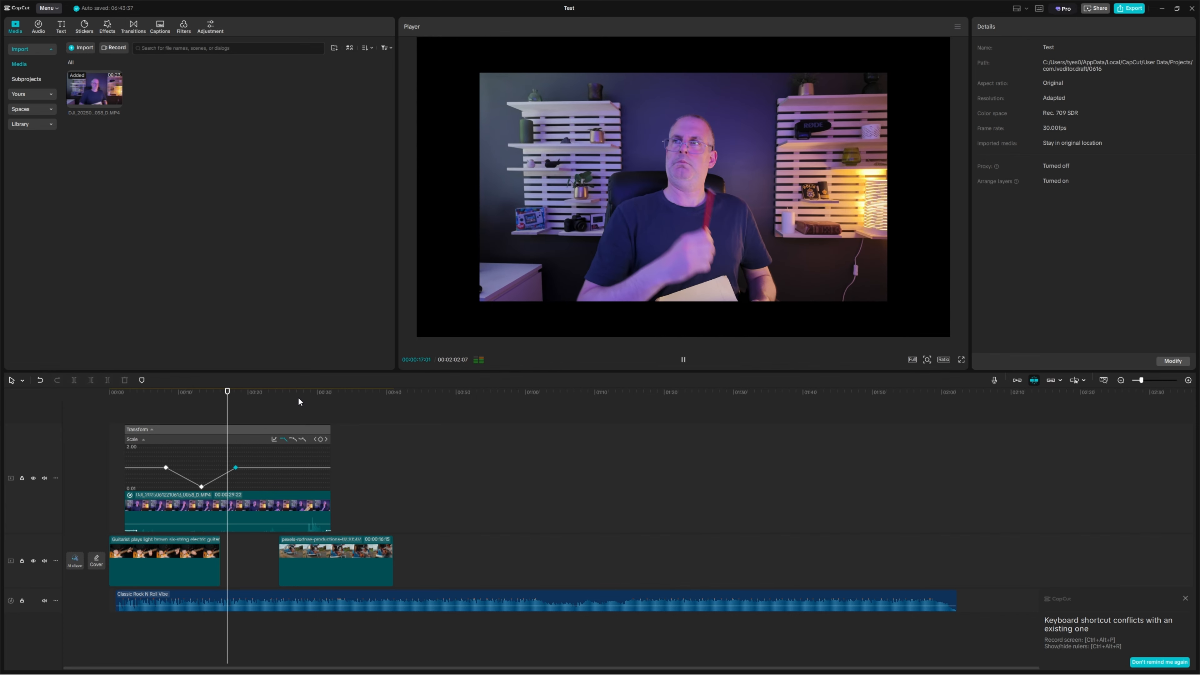
key("space")
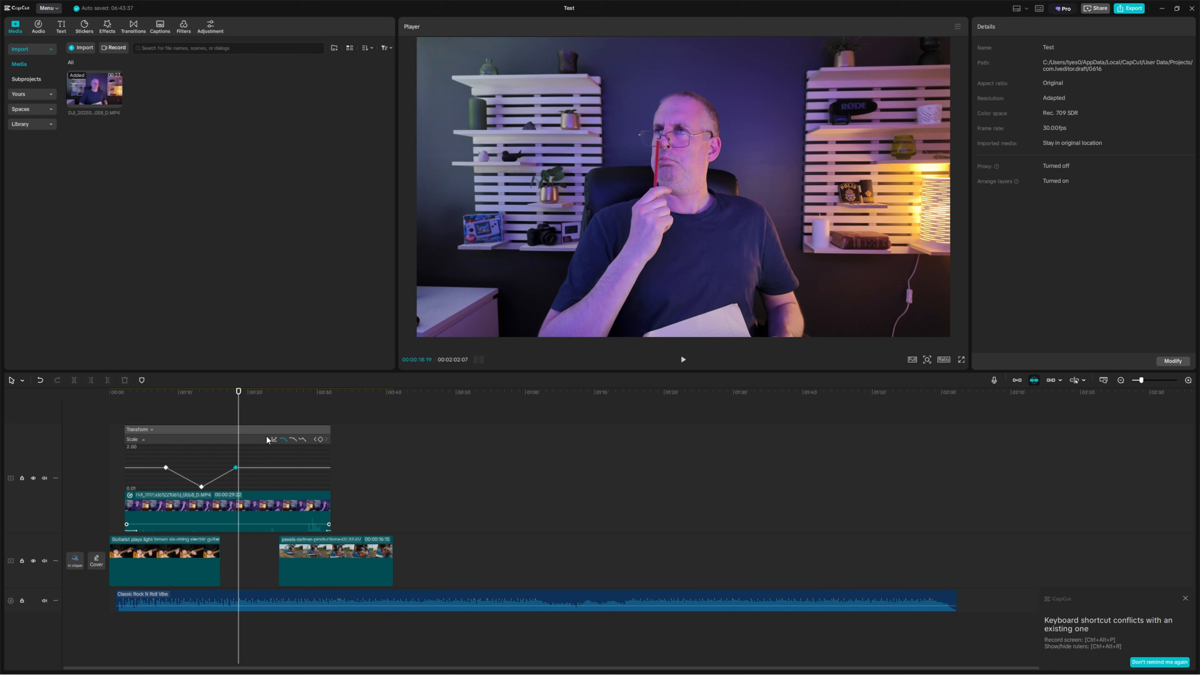
- Bend the scale graph between the middle and last keyframes into a curve and try the Linear preset curve on the middle keyframe
left_click(293, 439)
left_click_drag(223, 468, 208, 440)
left_click(274, 440)
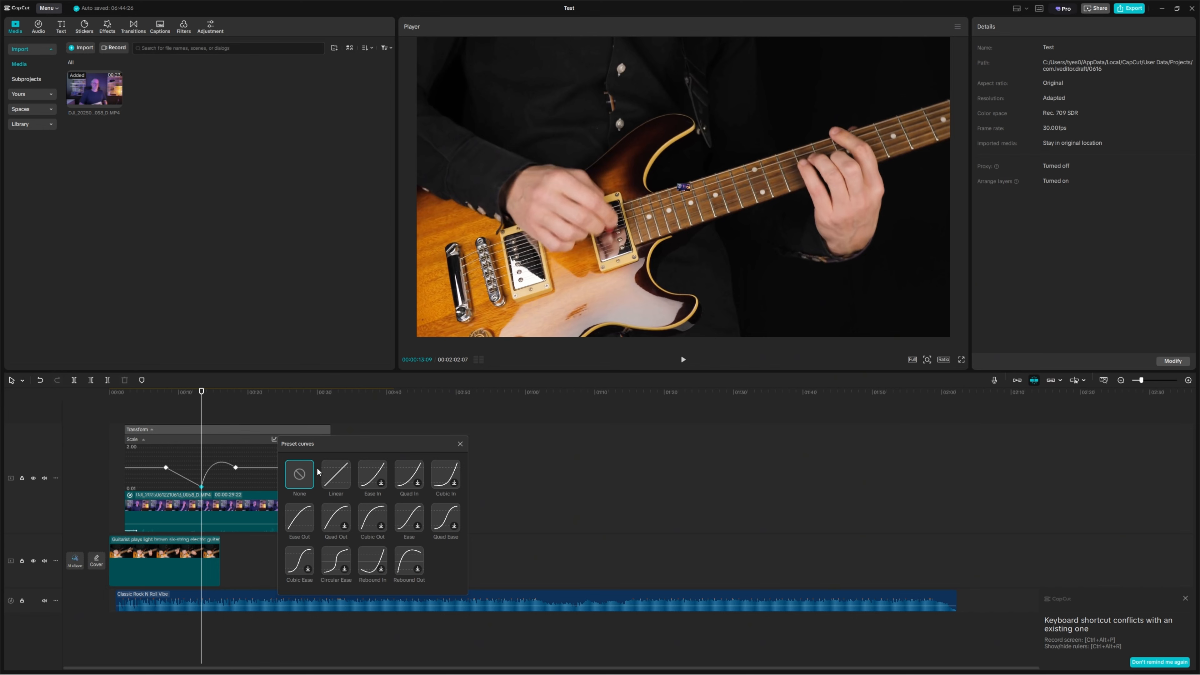
left_click(342, 483)
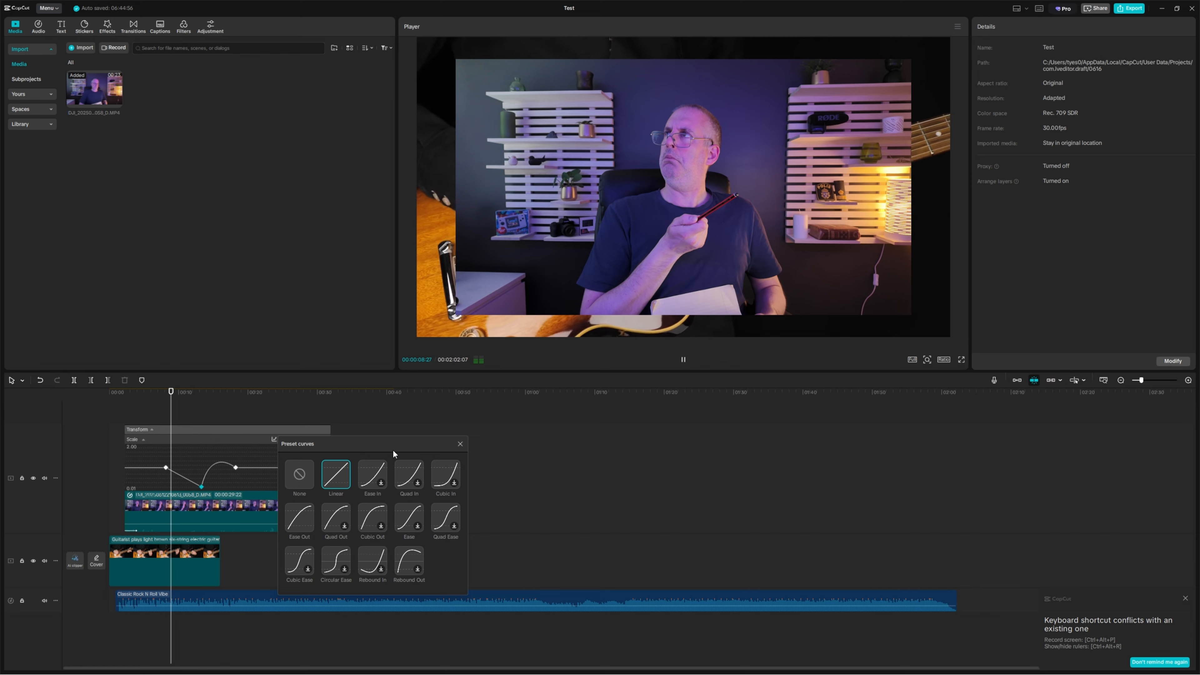
left_click(460, 444)
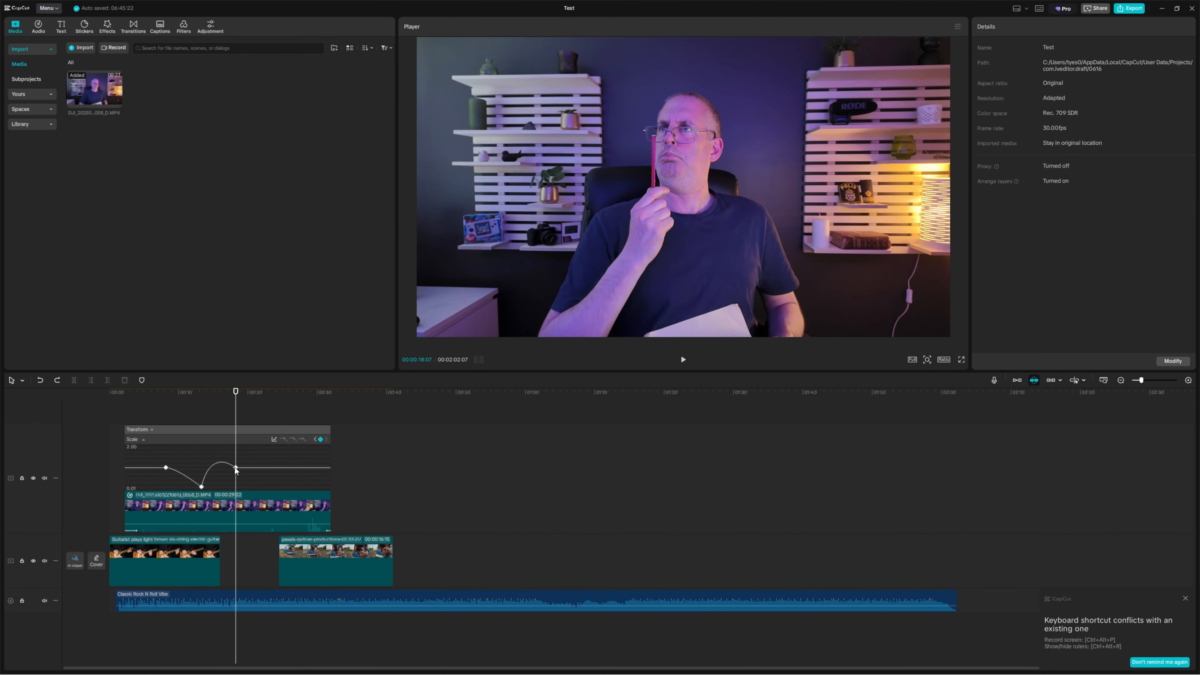
- Remove the upper clip's scale keyframe at about 18 seconds and undo the removal
left_click(321, 439)
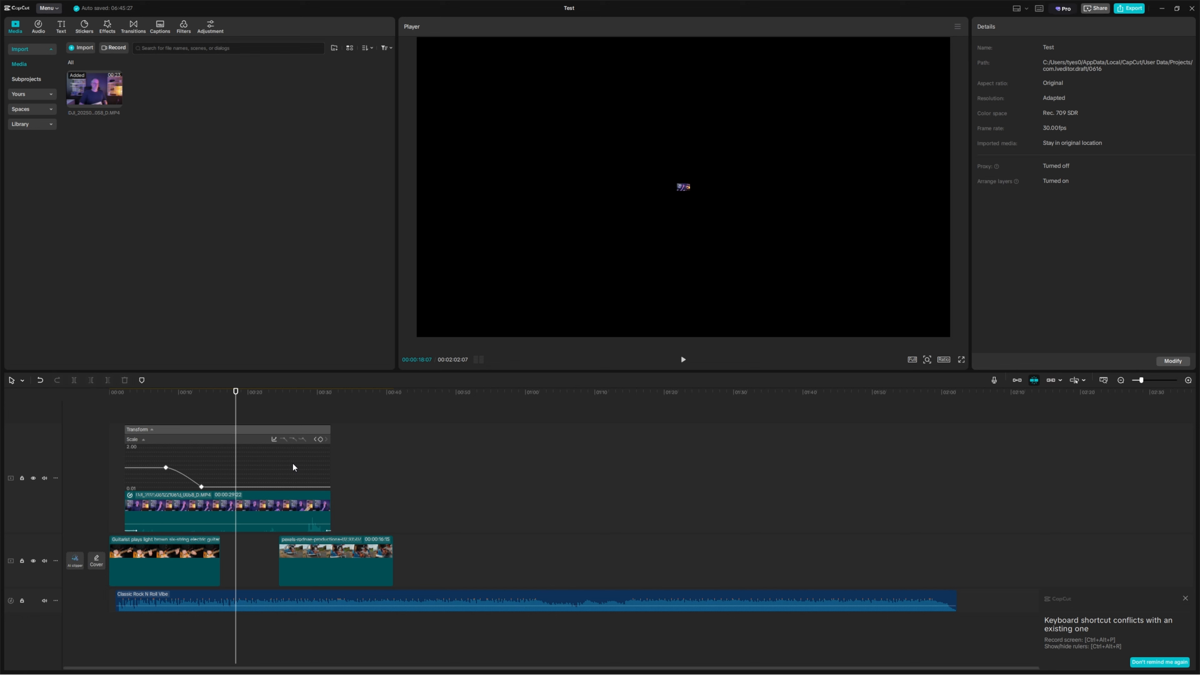
key("ctrl+z")
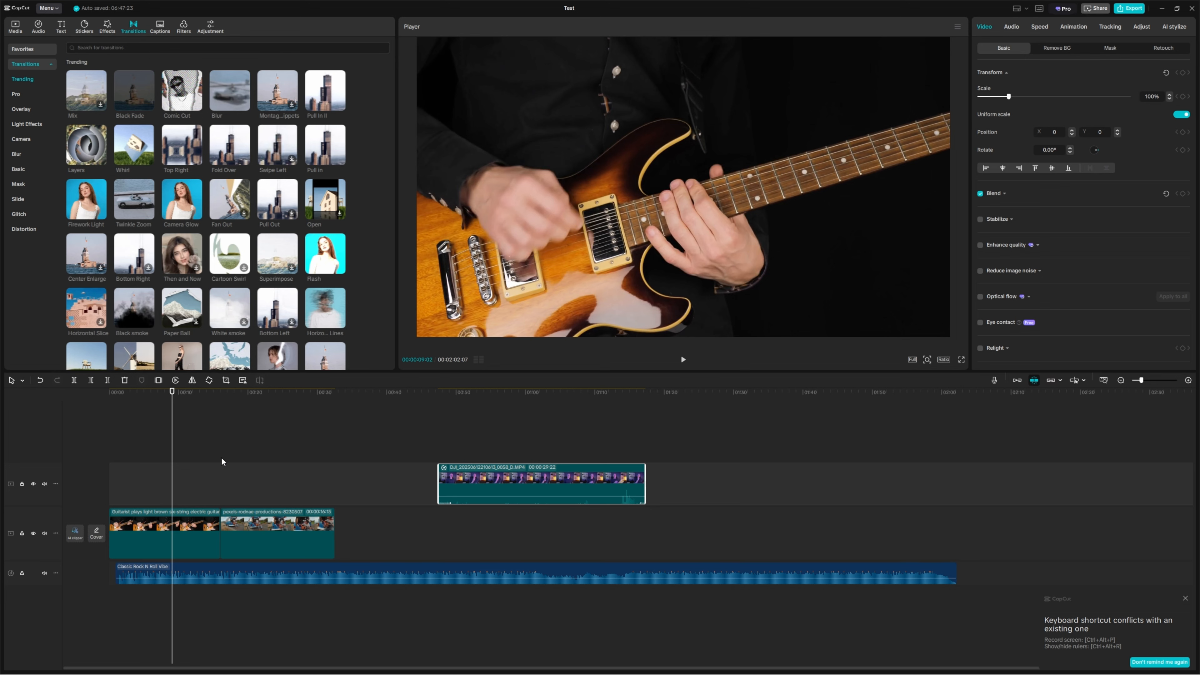
- Identify the adjoining guitar and van clips and preview the Whirl and Top Right transitions between them
left_click(193, 517)
left_click(271, 519)
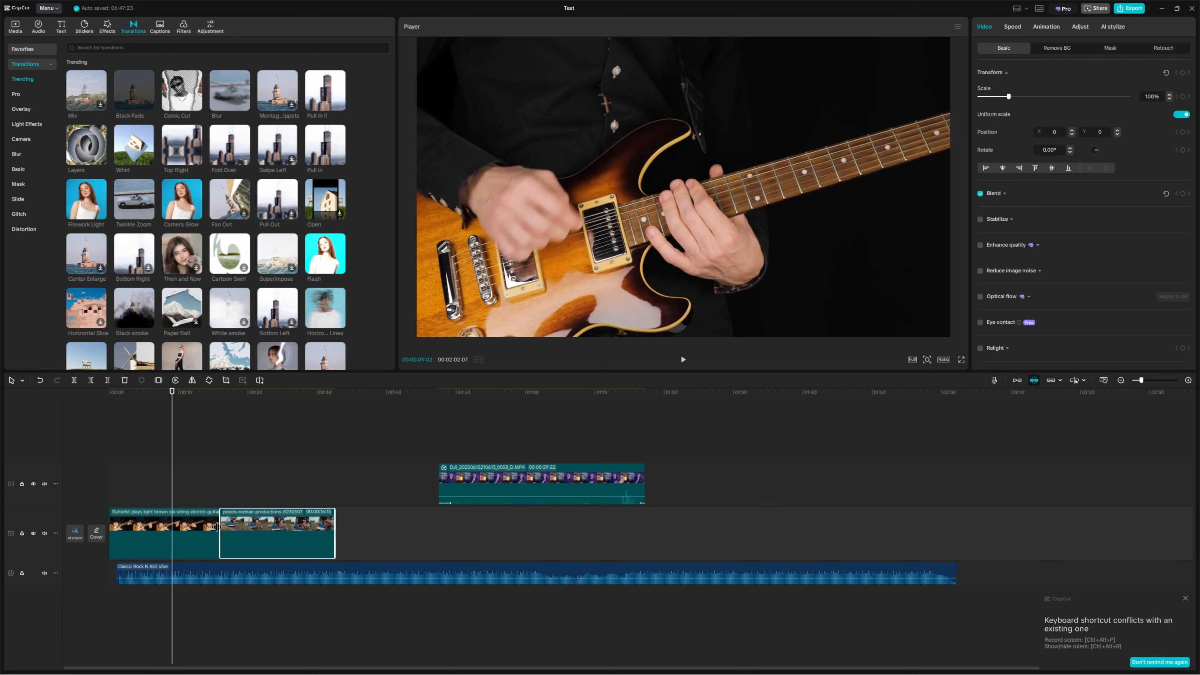
mouse_move(253, 523)
left_mouse_down()
mouse_move(266, 464)
mouse_move(255, 525)
left_mouse_up()
mouse_move(135, 145)
left_click(135, 145)
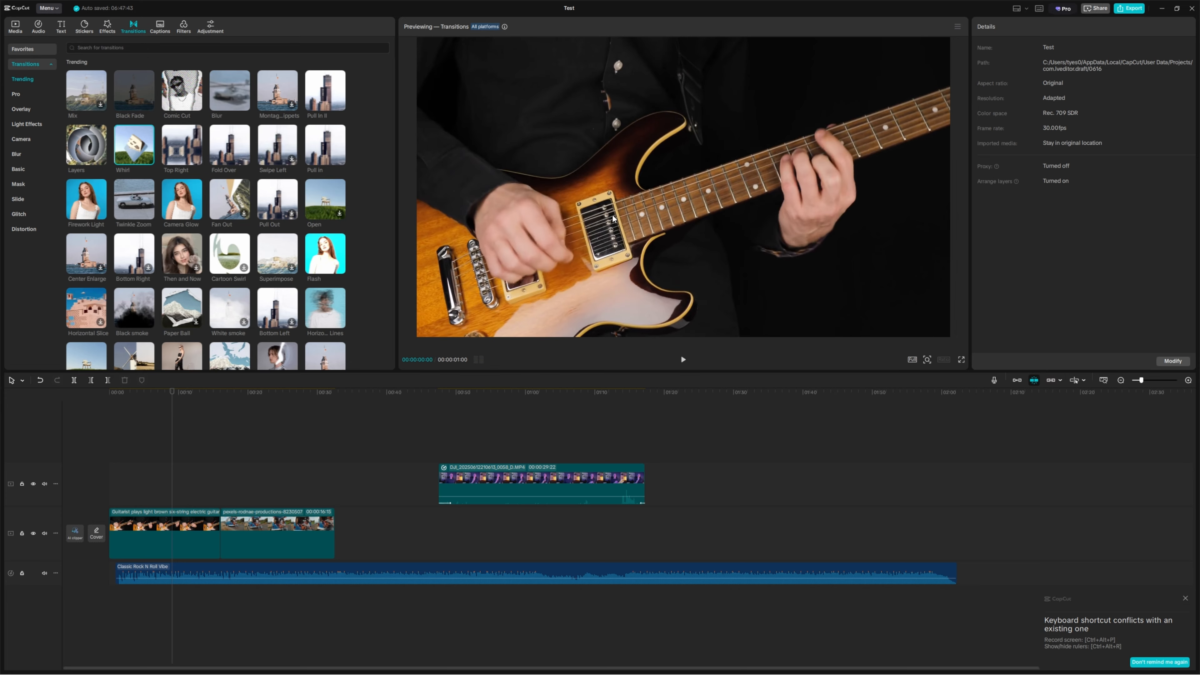
left_click(183, 145)
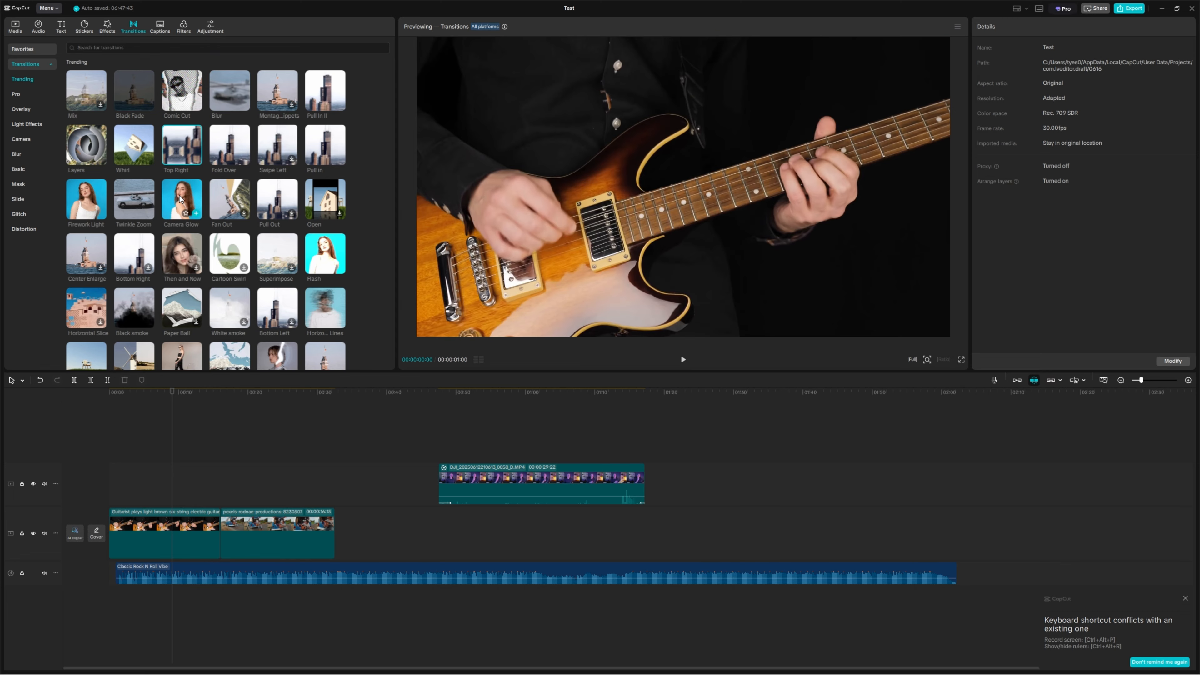
- Place the Camera Glow transition on the cut between the guitar and van clips, accepting duplicate frames for it
left_click_drag(180, 199, 191, 399)
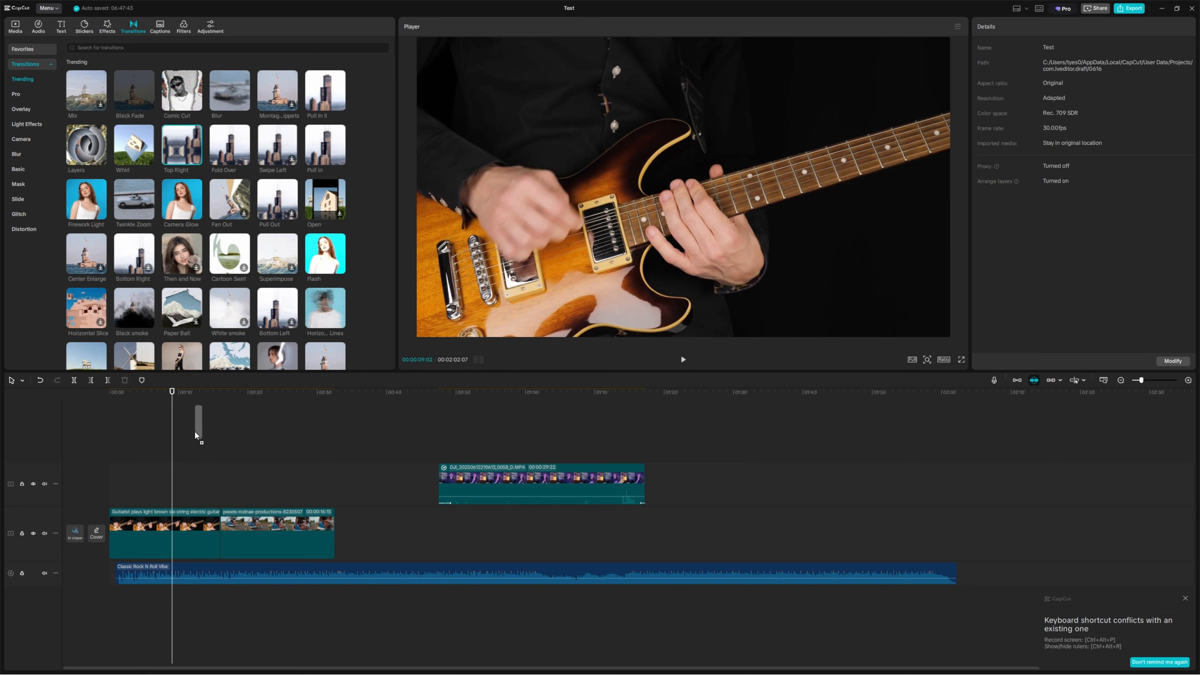
left_click_drag(217, 536, 217, 535)
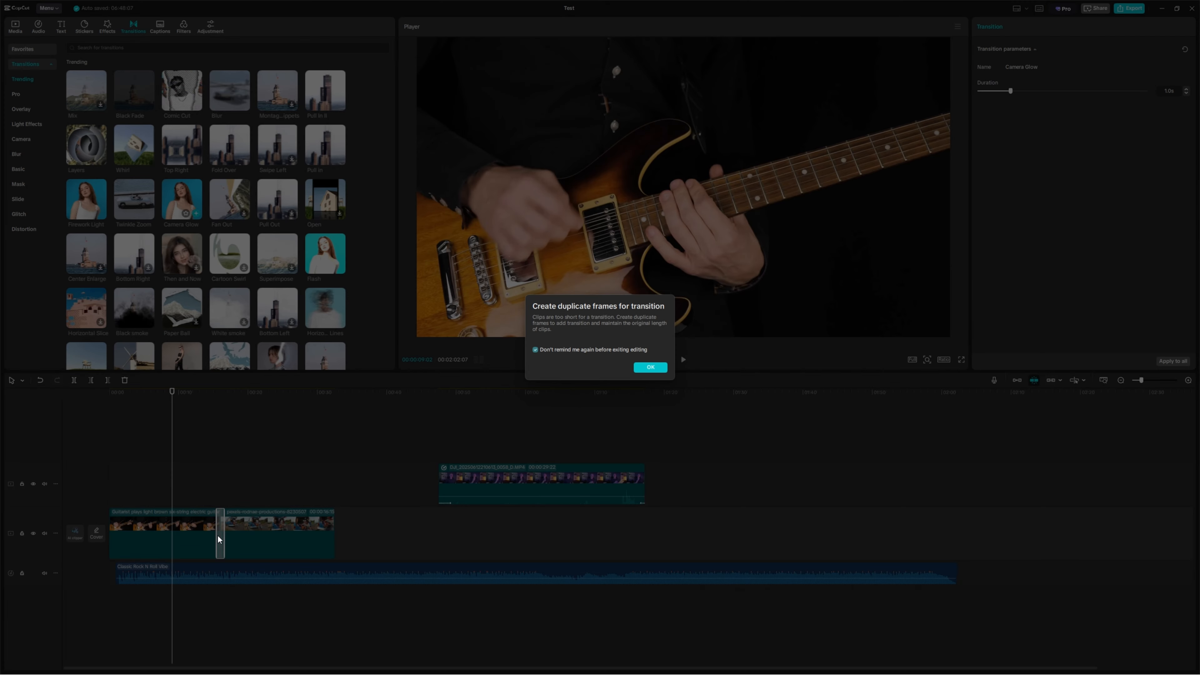
left_click(653, 368)
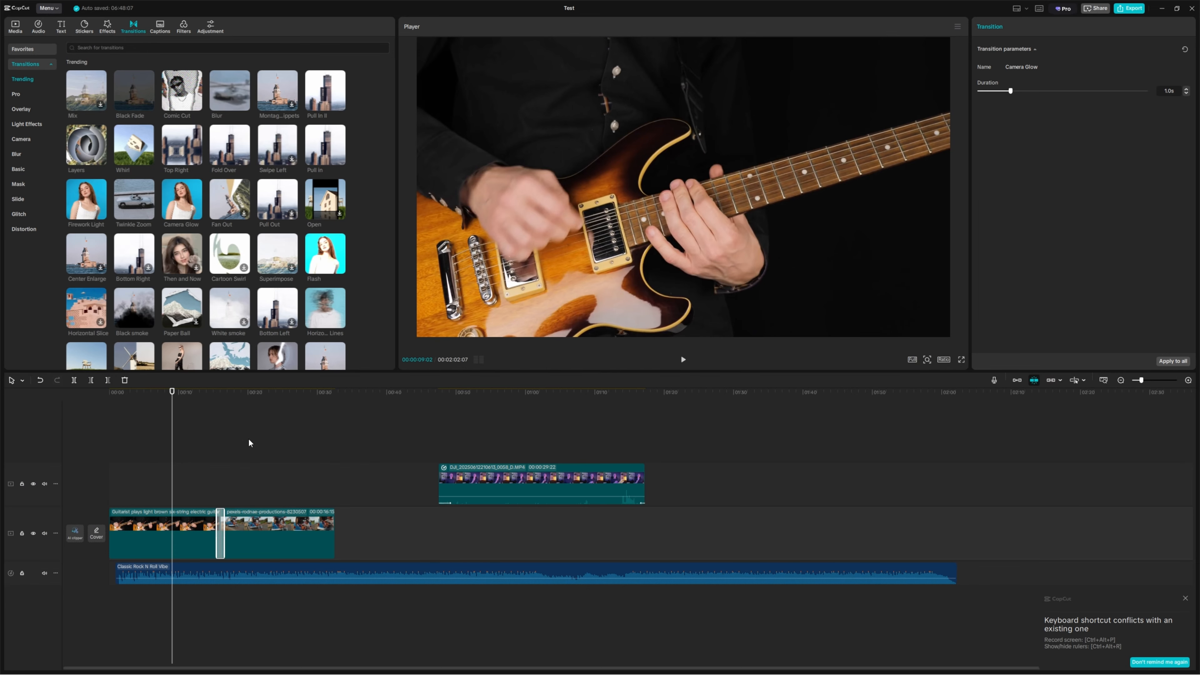
- Lengthen the Camera Glow transition between the guitar and van clips to 3.0 seconds
left_click(218, 400)
scroll(228, 471, "up", 2)
scroll(229, 469, "up", 1)
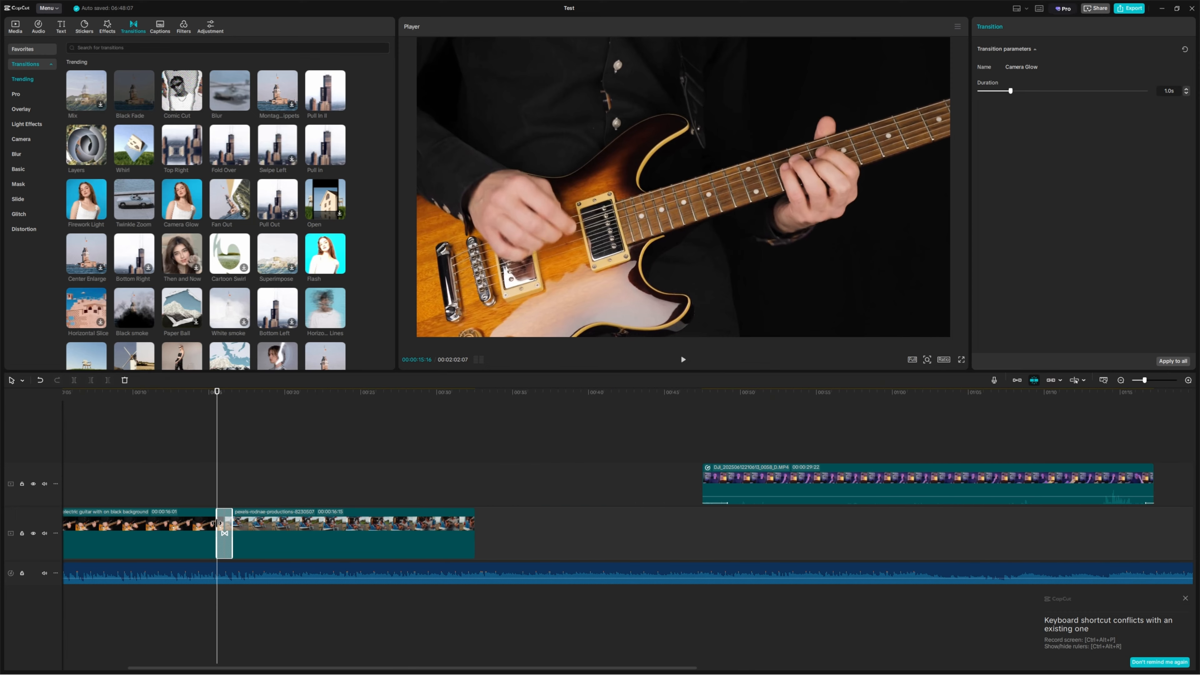
left_click_drag(219, 523, 201, 523)
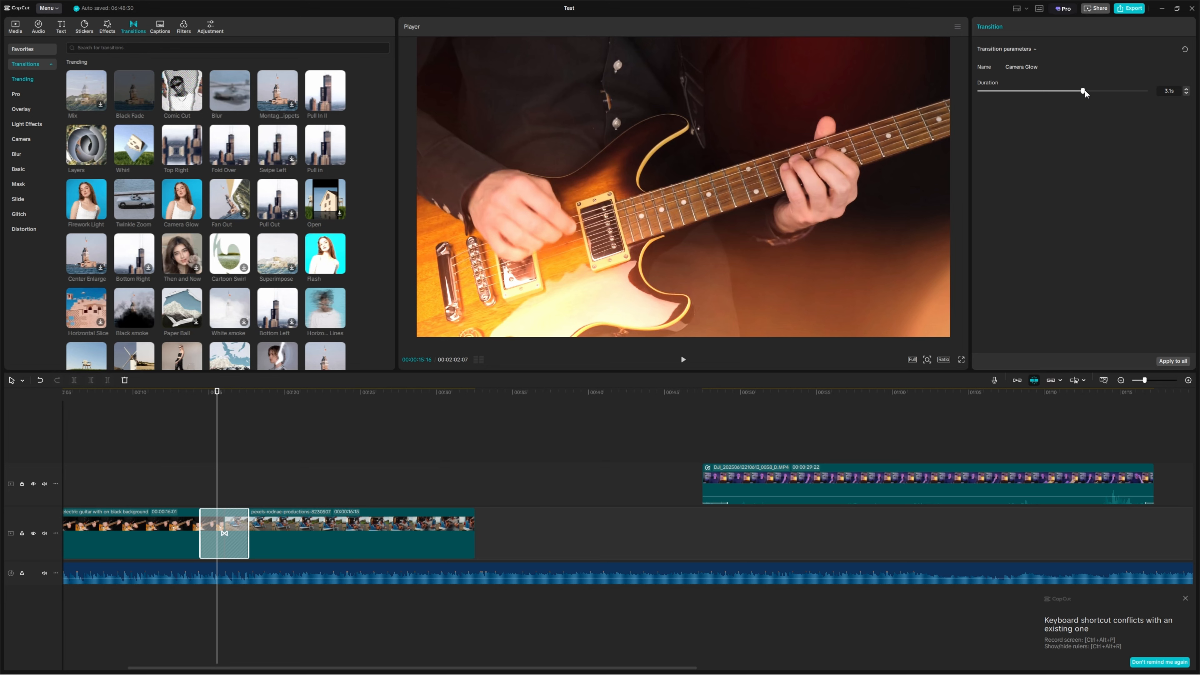
mouse_move(1083, 90)
left_mouse_down()
mouse_move(1044, 91)
mouse_move(1079, 90)
left_mouse_up()
- Play the lengthened Camera Glow transition from about 13 seconds until it is over
left_click(176, 393)
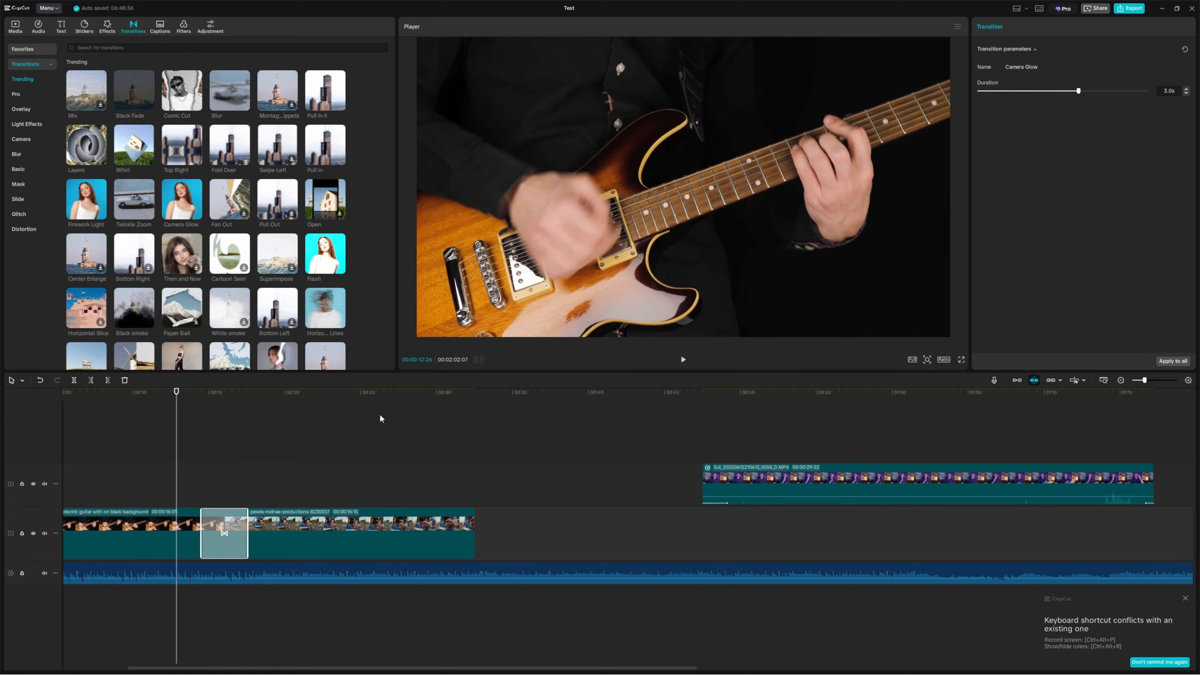
key("space")
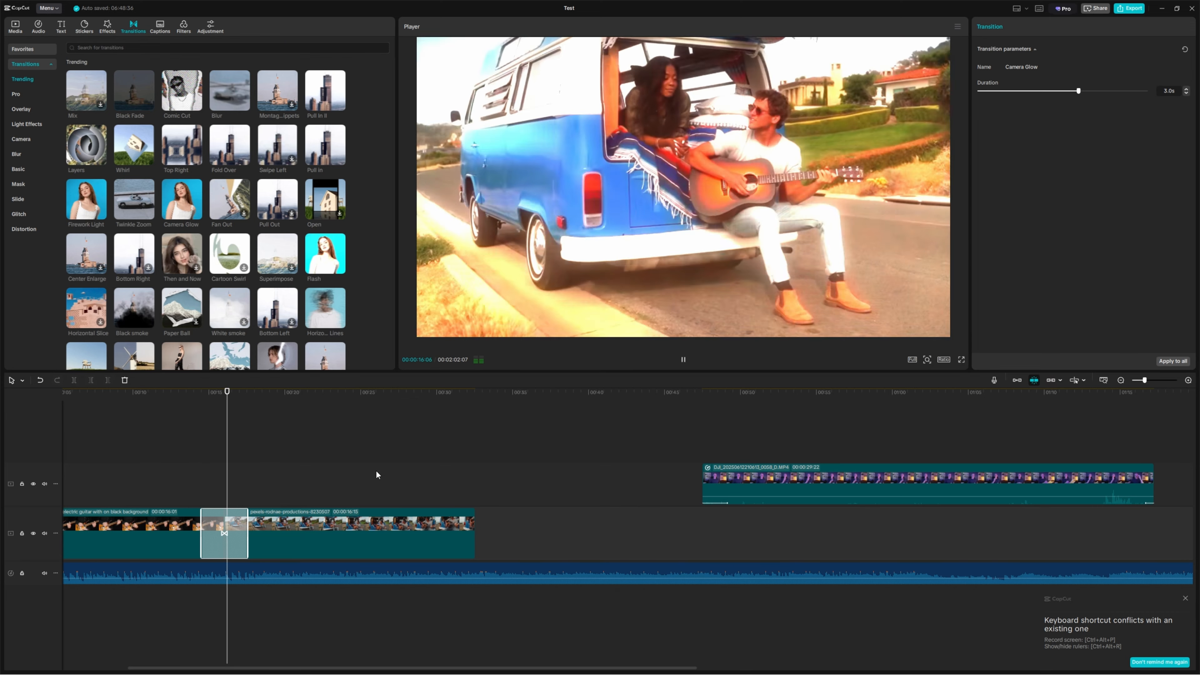
key("space")
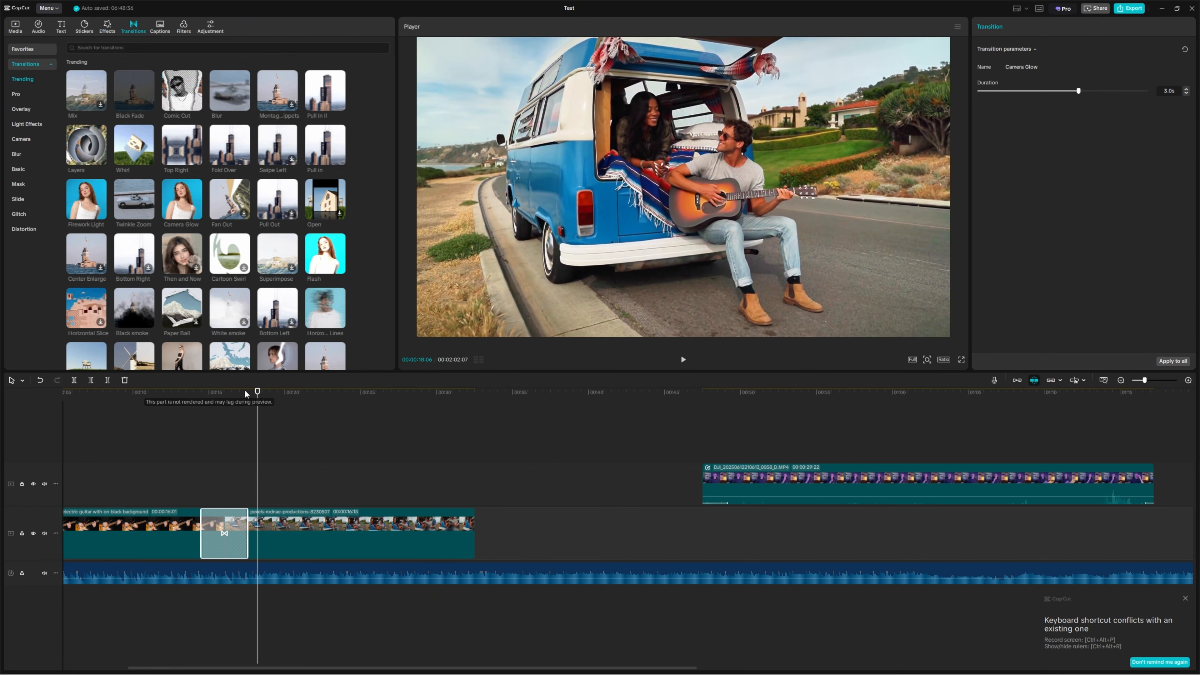
- Preview the Fan Out transition, and play the timeline across the cut between the guitar and van clips
mouse_move(175, 199)
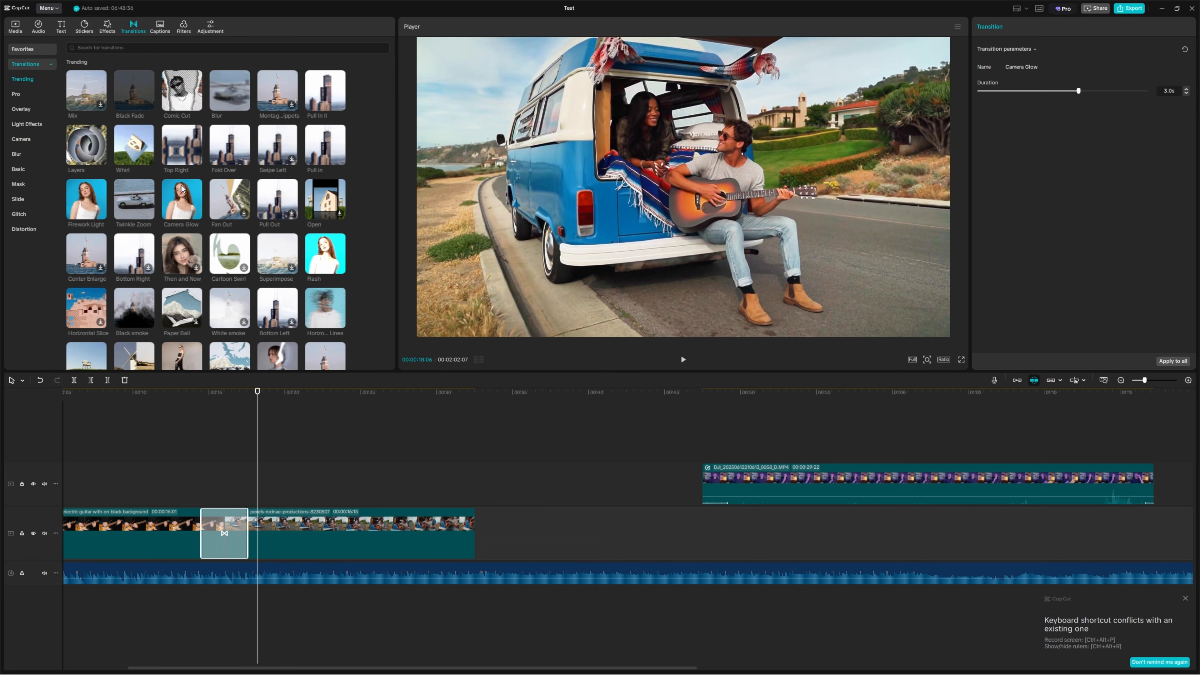
mouse_move(240, 218)
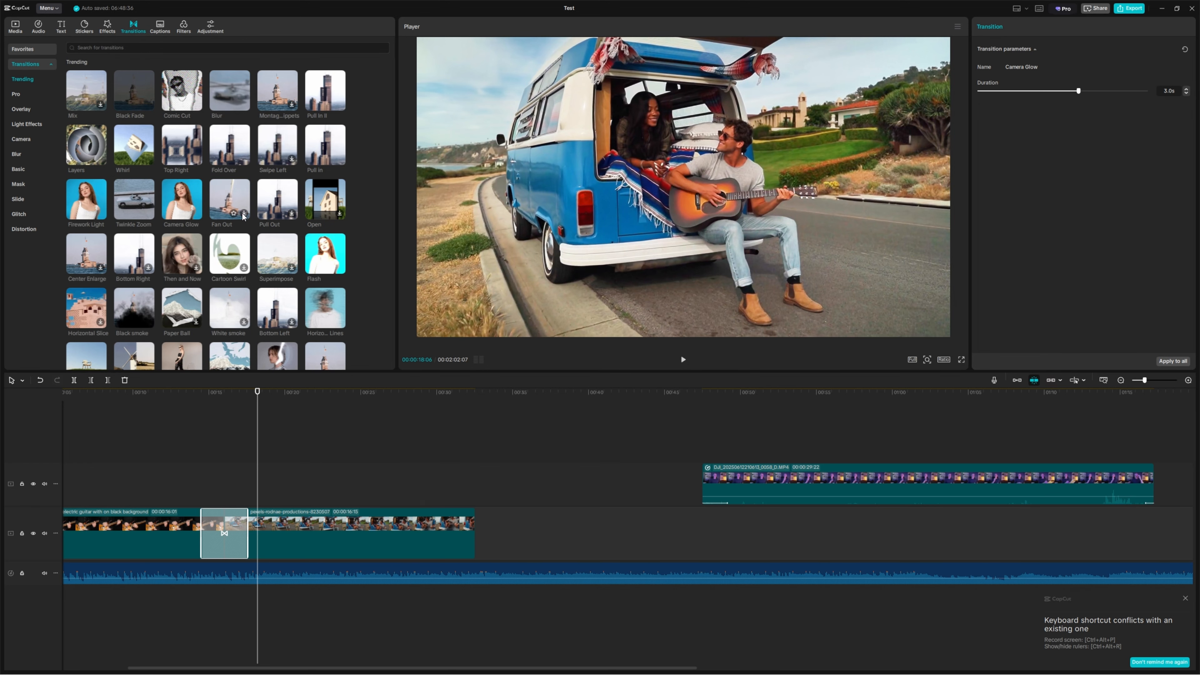
left_click(244, 217)
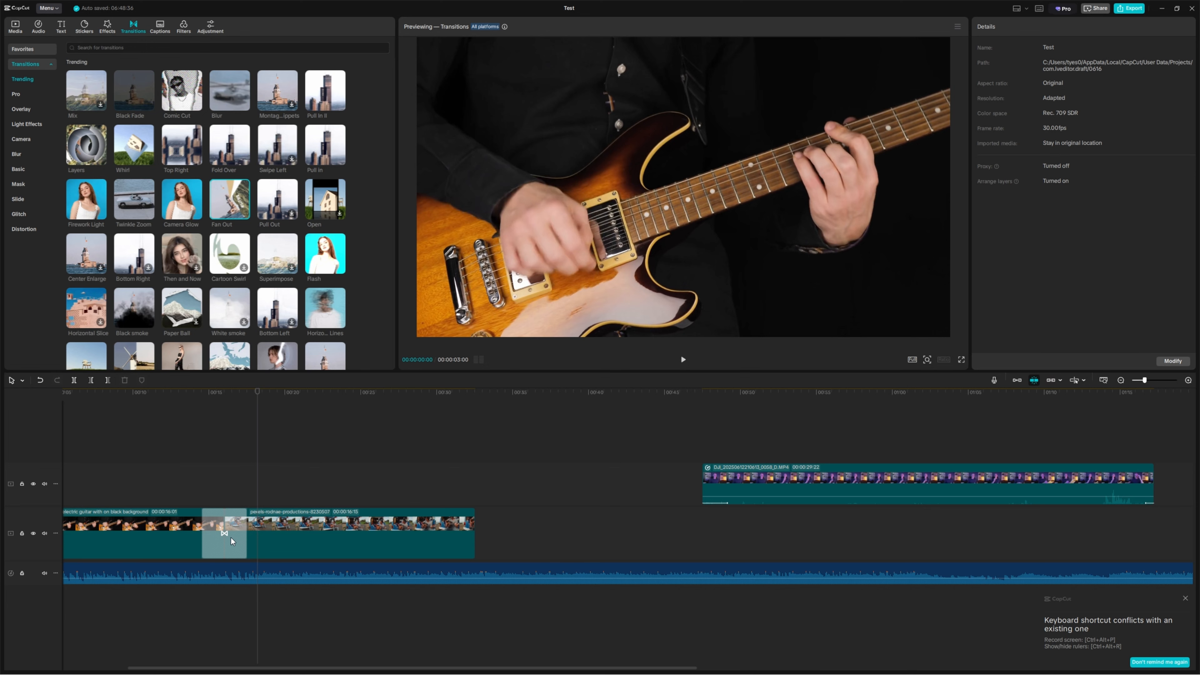
left_click(193, 392)
key("space")
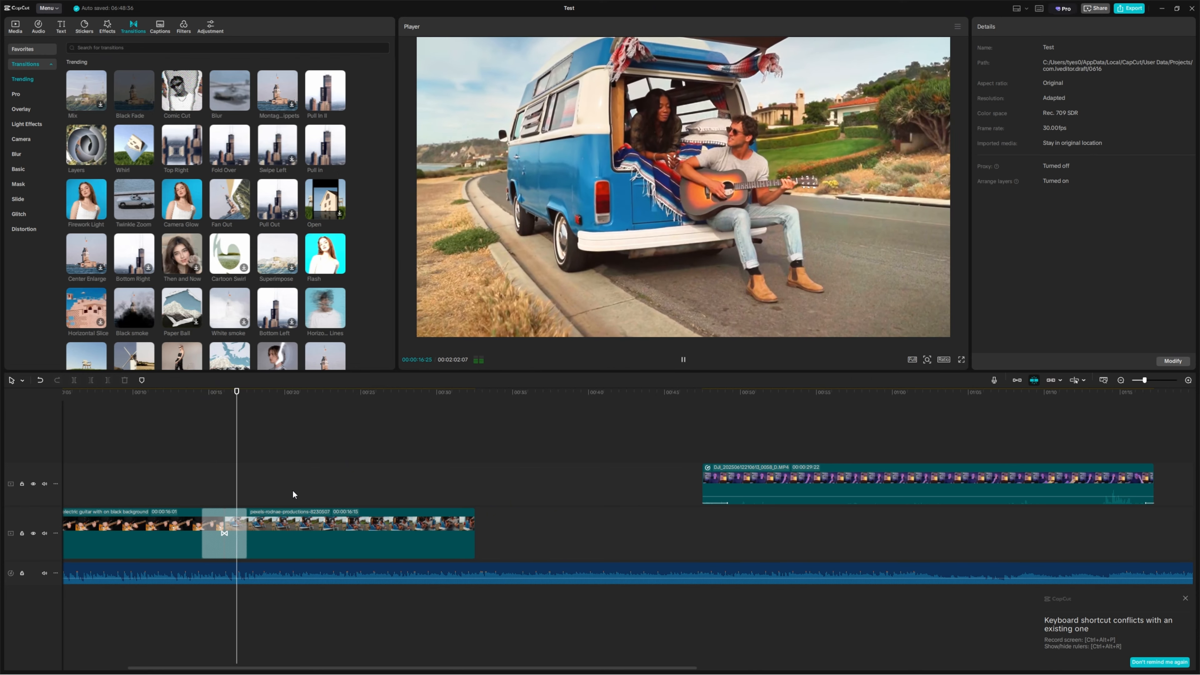
key("space")
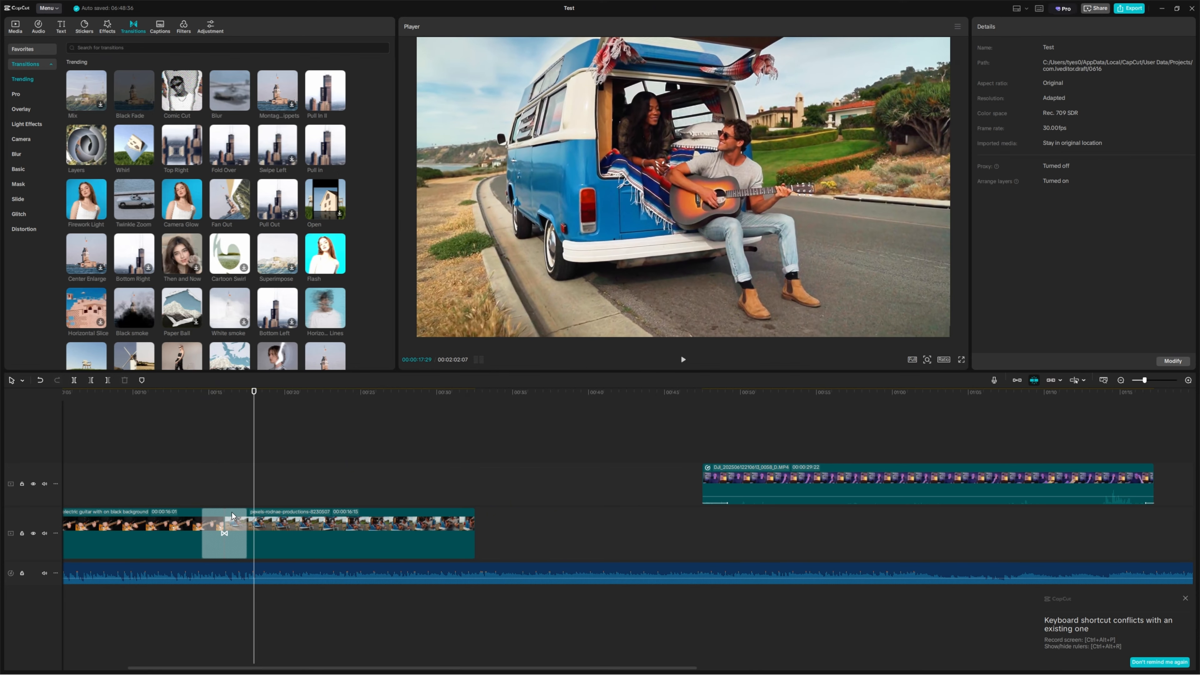
- Delete the Camera Glow transition between the guitar and van clips
left_click(232, 516)
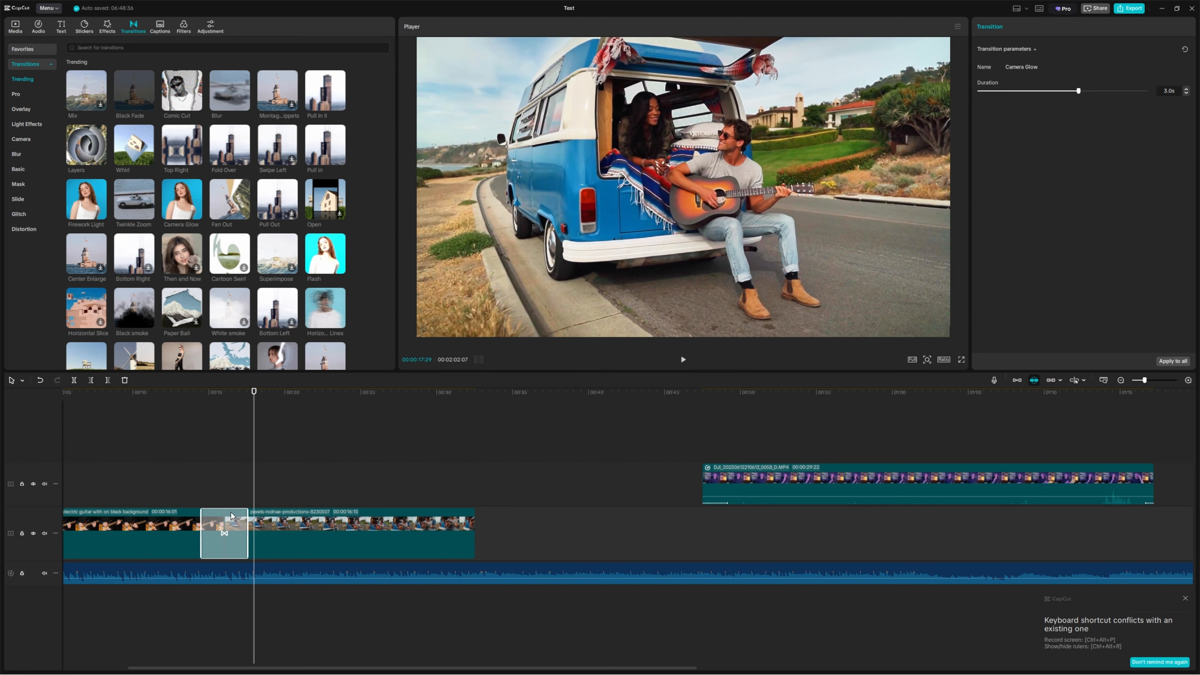
key("Delete")
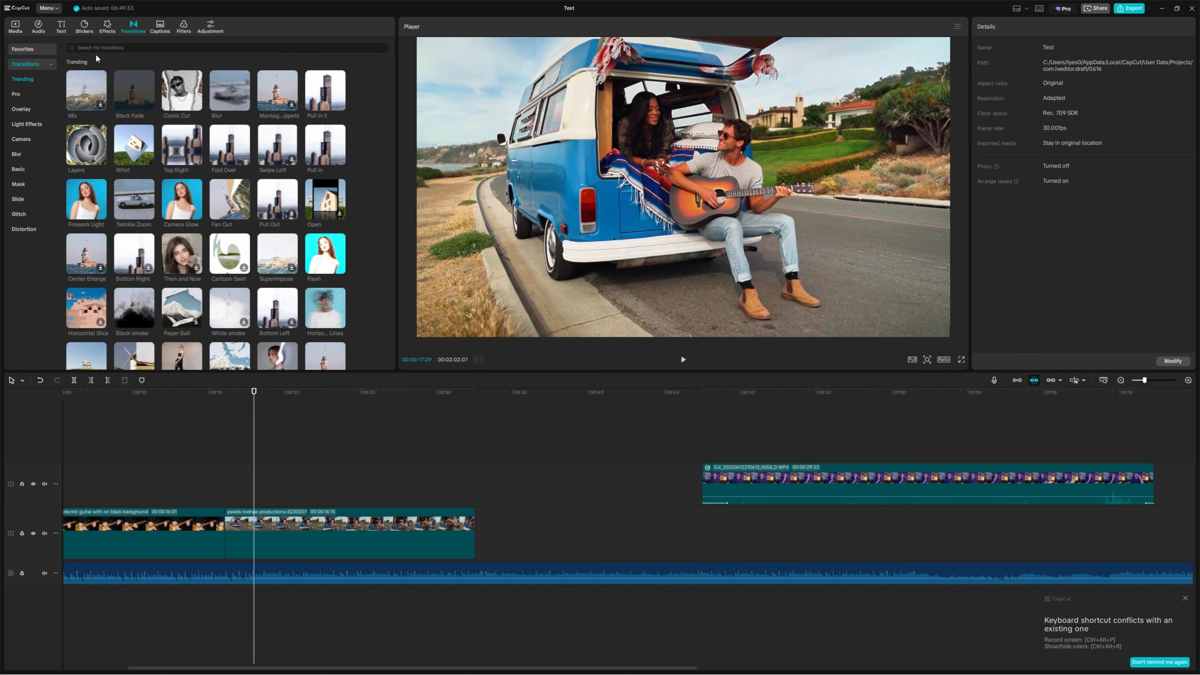
- Add a default text clip above the van clip at about 17 seconds and check the frame before and during it
left_click(63, 29)
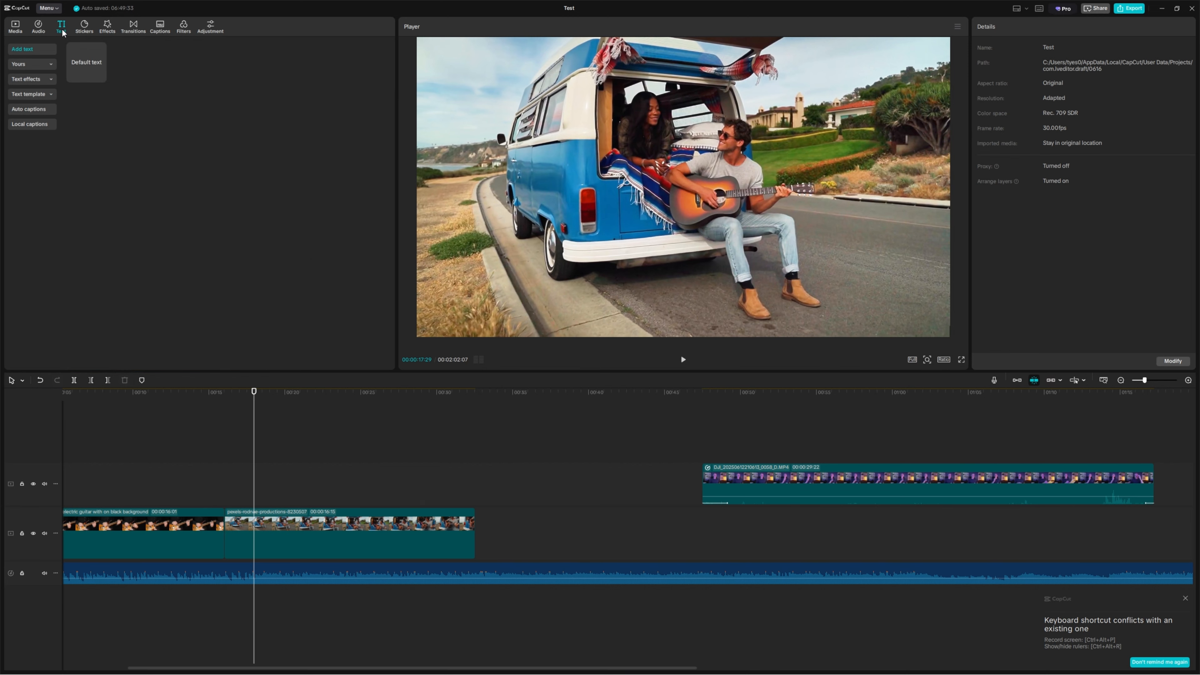
left_click_drag(88, 60, 241, 497)
left_click(638, 171)
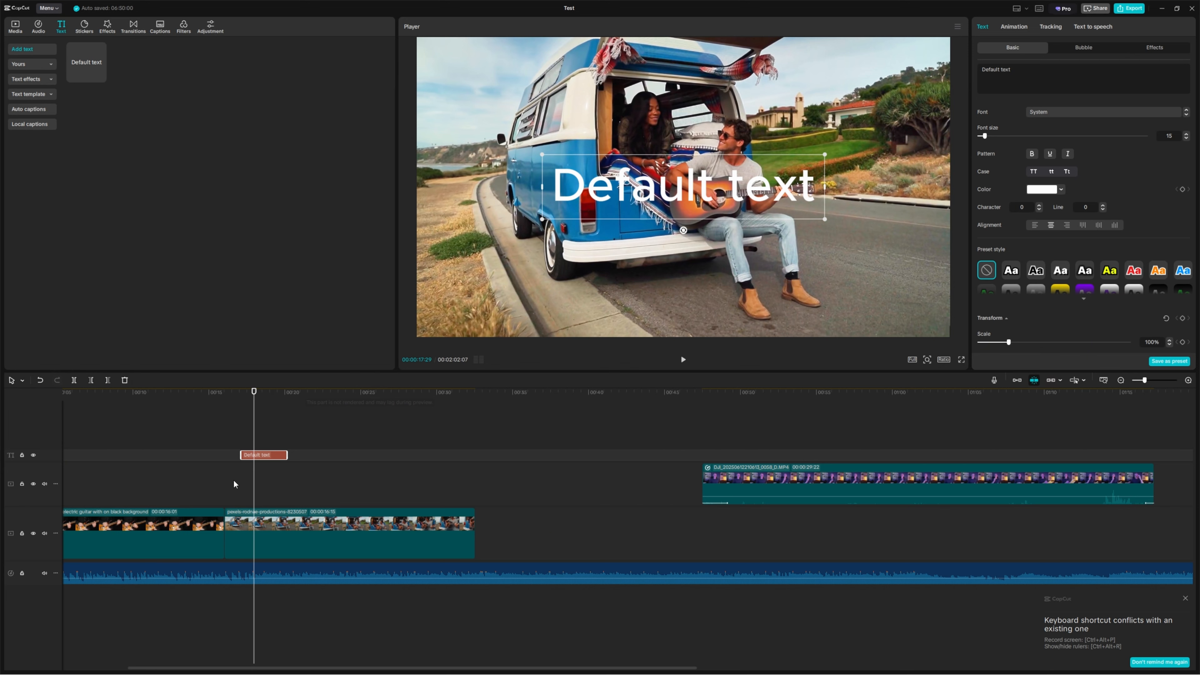
left_click(192, 394)
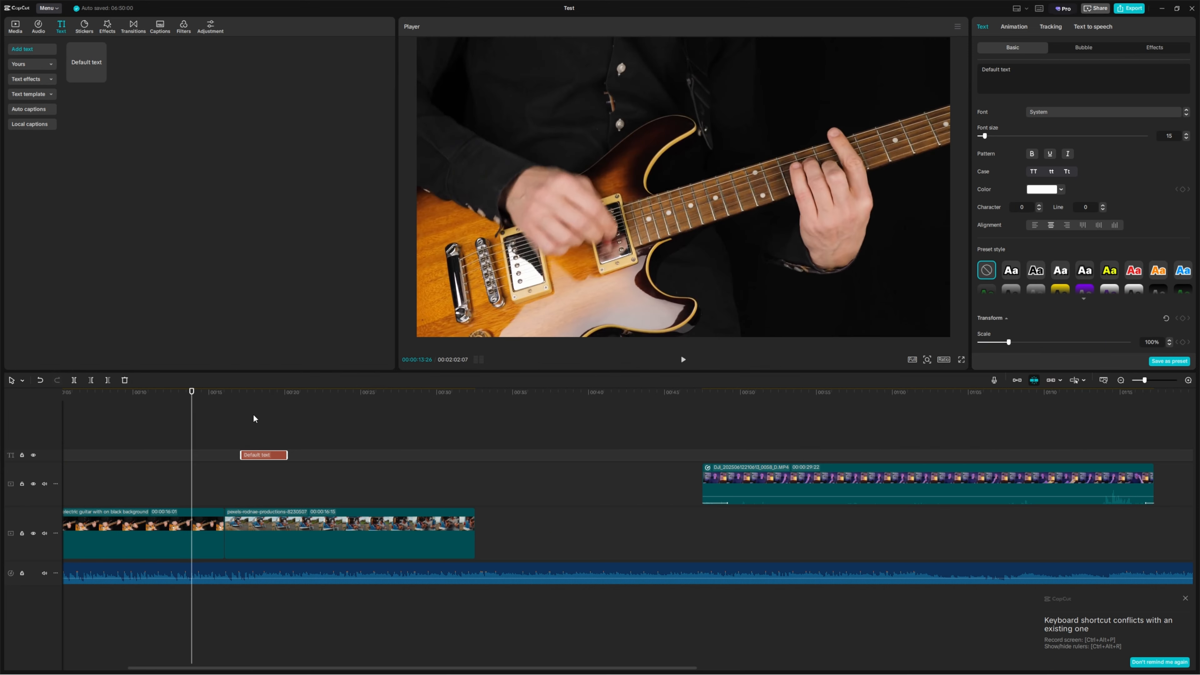
left_click(259, 397)
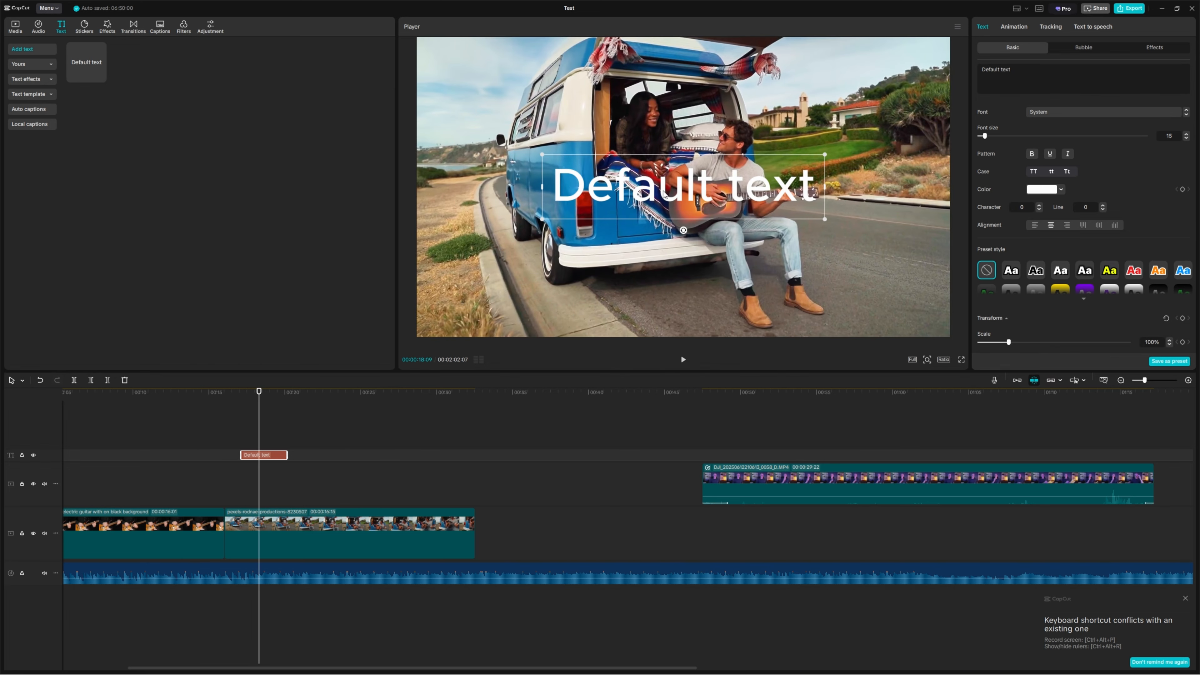
- Move the default text slightly lower in the frame and enlarge it to 132%
left_click_drag(673, 189, 718, 241)
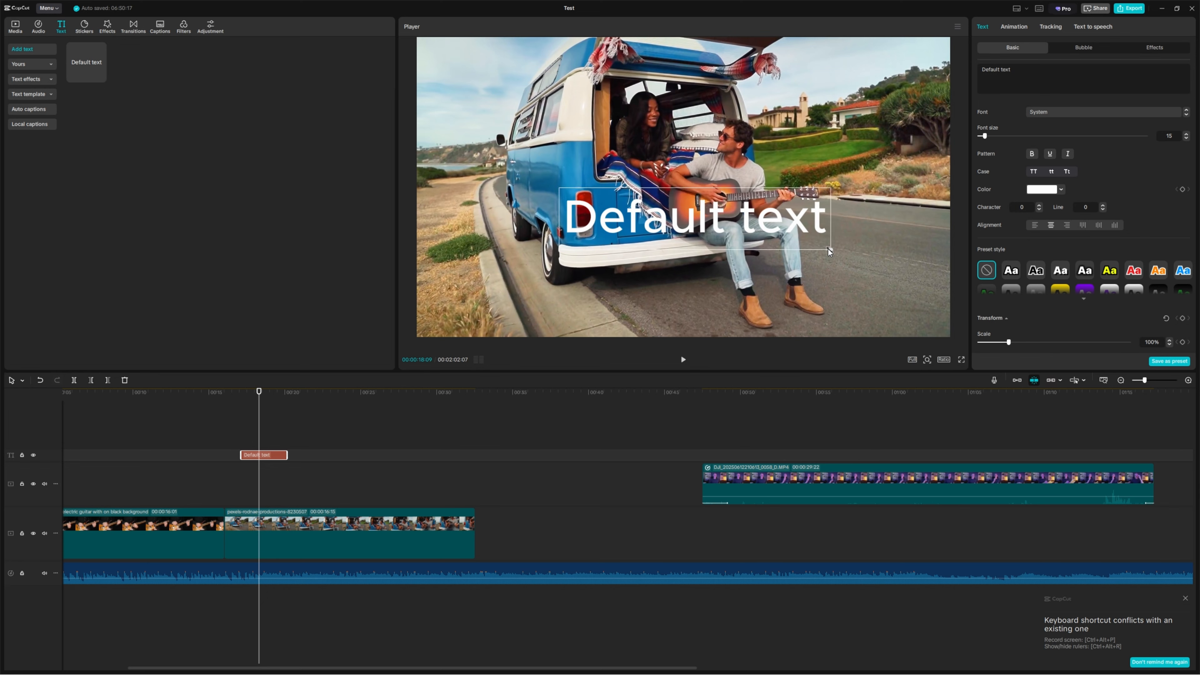
left_click_drag(837, 251, 882, 261)
mouse_move(695, 273)
left_mouse_down()
mouse_move(749, 266)
mouse_move(694, 273)
left_mouse_up()
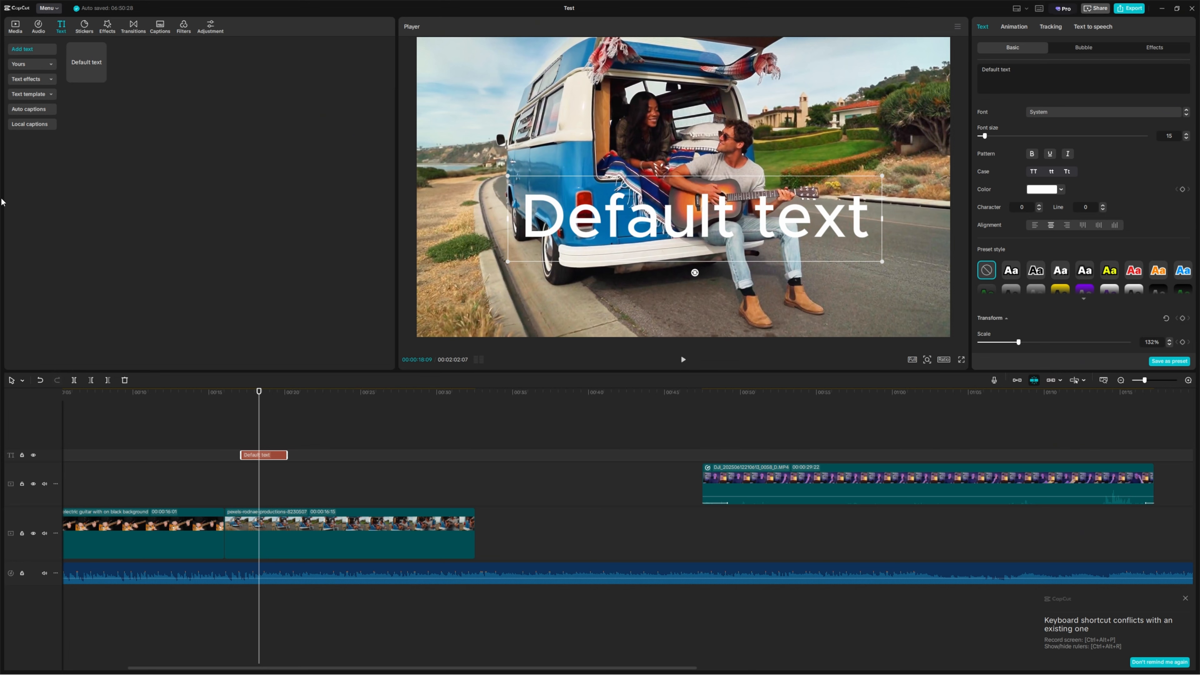
- Center the default text in the frame and give it the white preset style with a dark drop shadow
left_click_drag(711, 223, 682, 160)
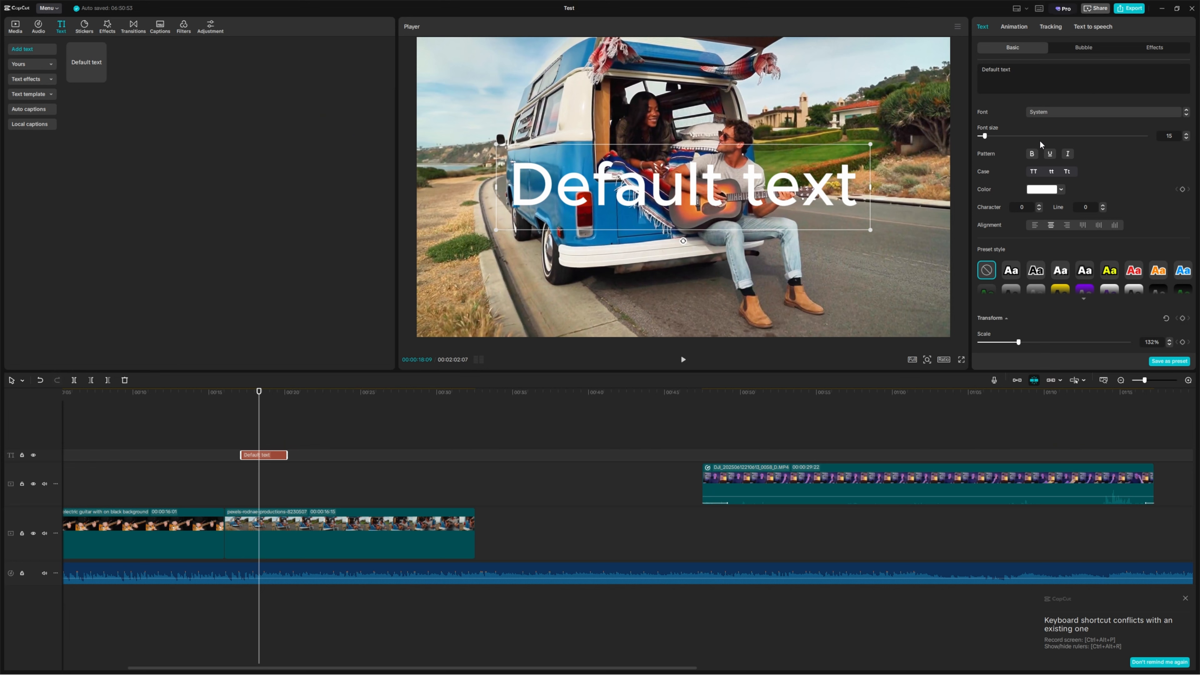
left_click(1036, 271)
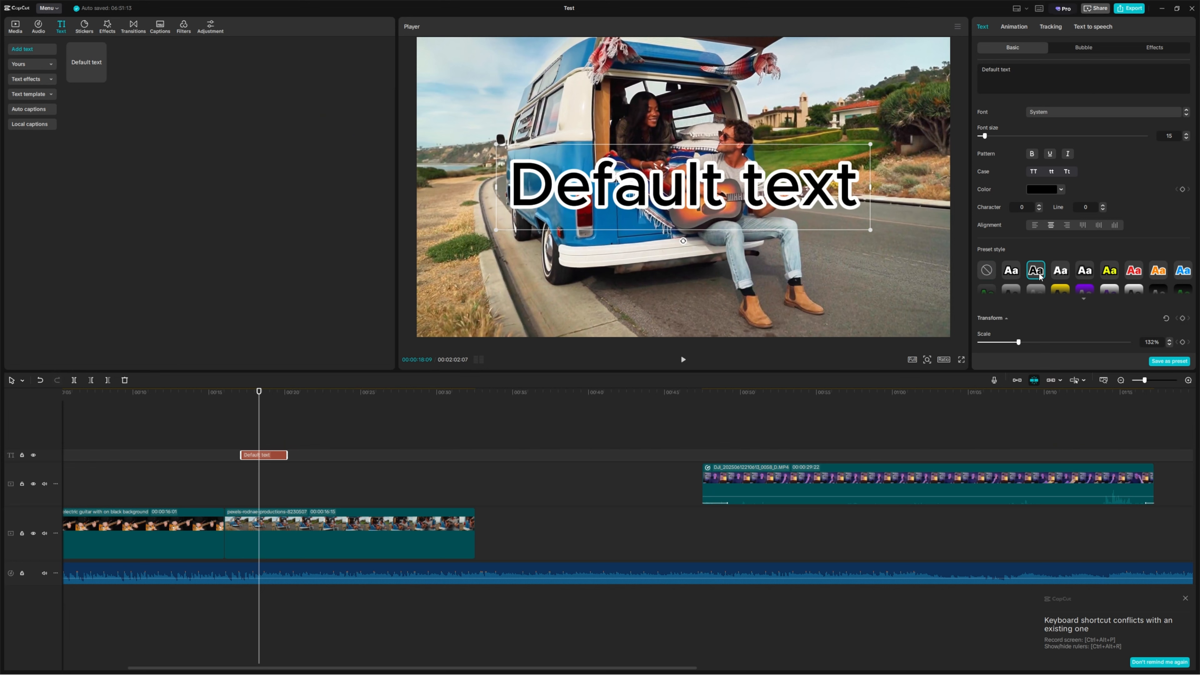
left_click(1064, 272)
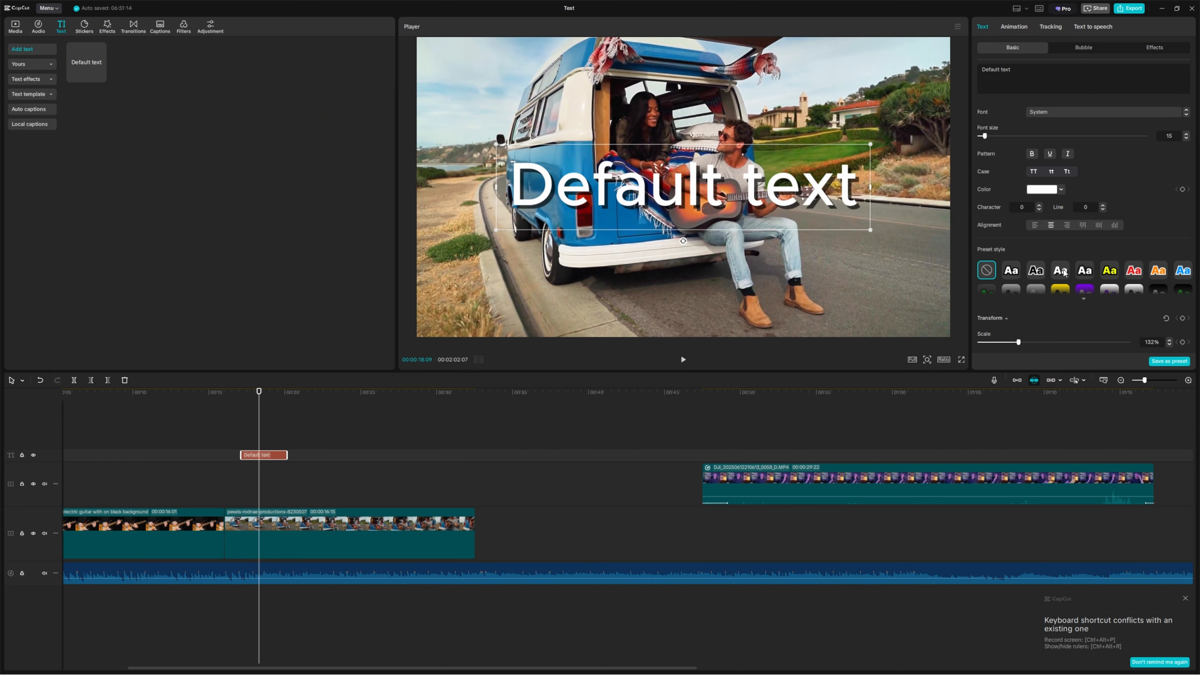
- Try the white polka-dot bubble on the default text, remove it, and look through the basic text settings down to Shadow
left_click(1084, 47)
left_click(1064, 101)
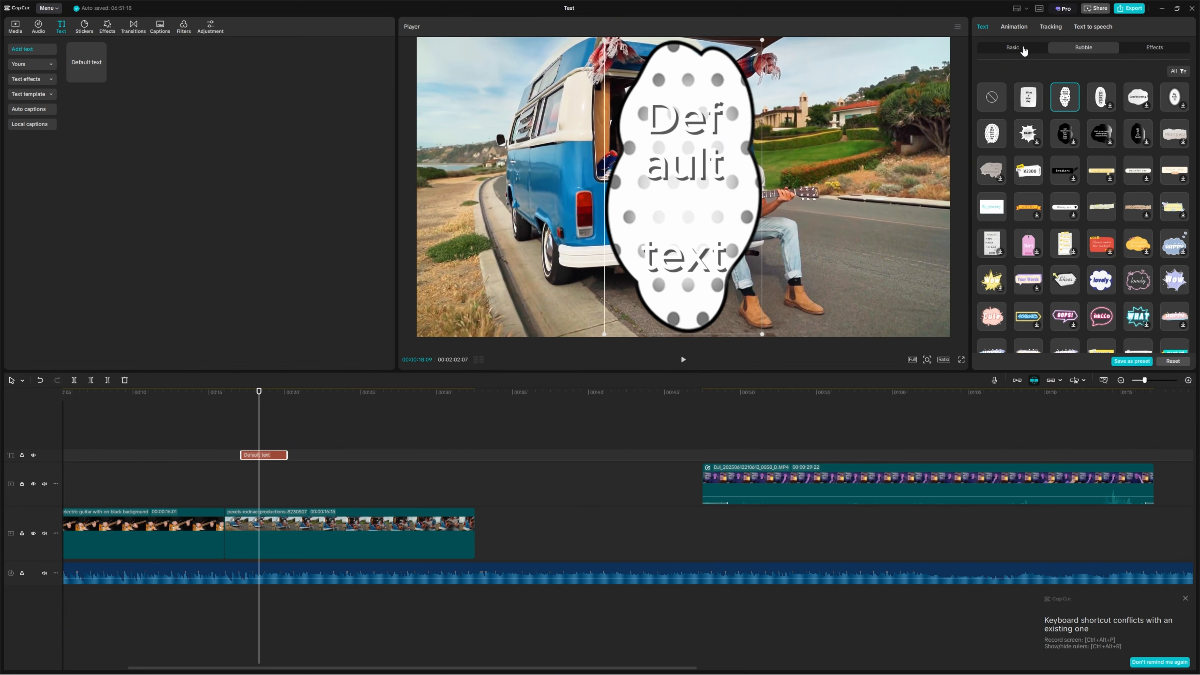
left_click(994, 101)
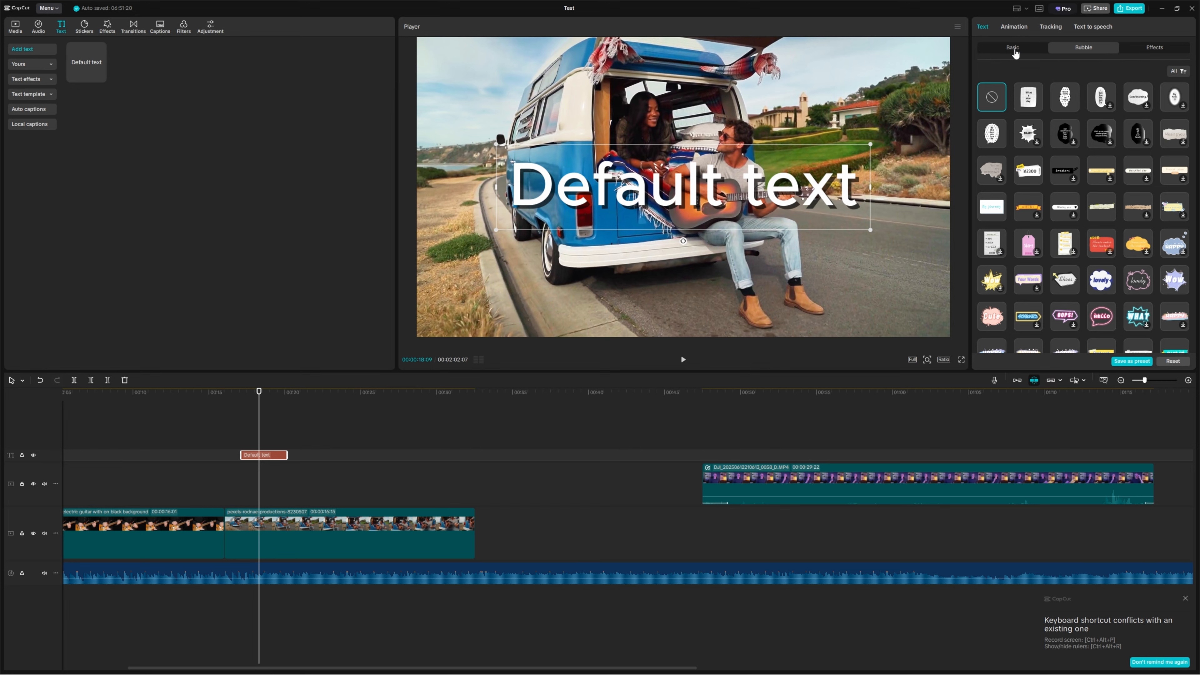
left_click(1013, 47)
scroll(1102, 167, "down", 10)
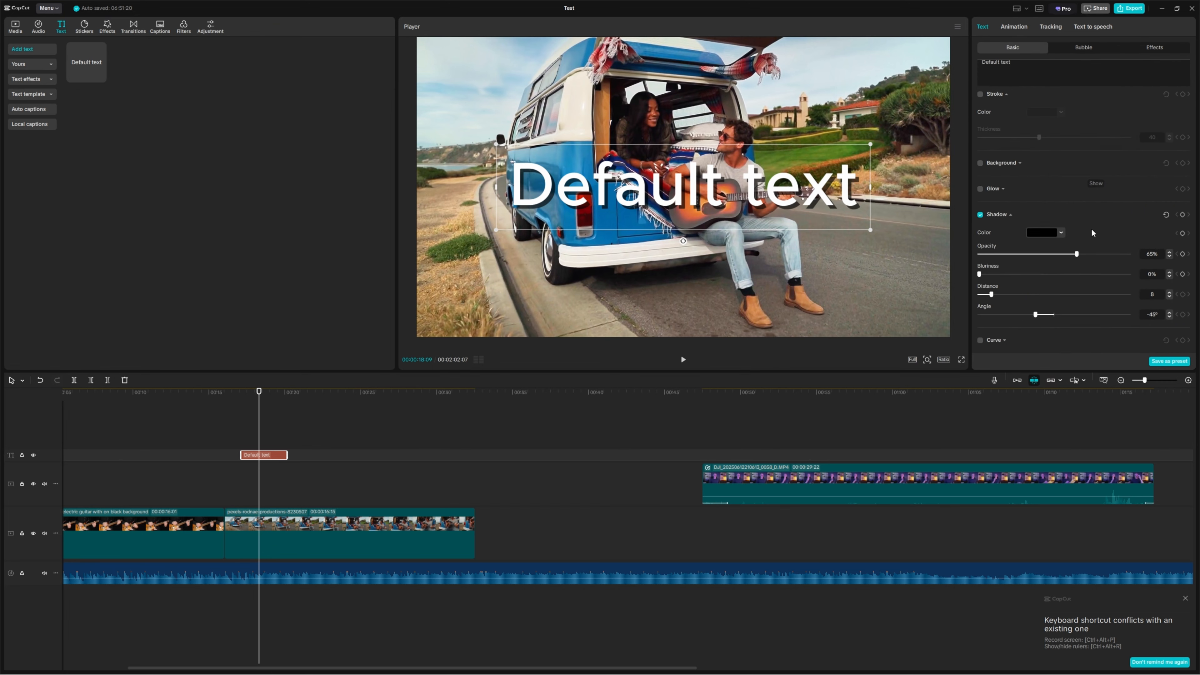
scroll(1065, 188, "up", 1)
scroll(1063, 189, "up", 5)
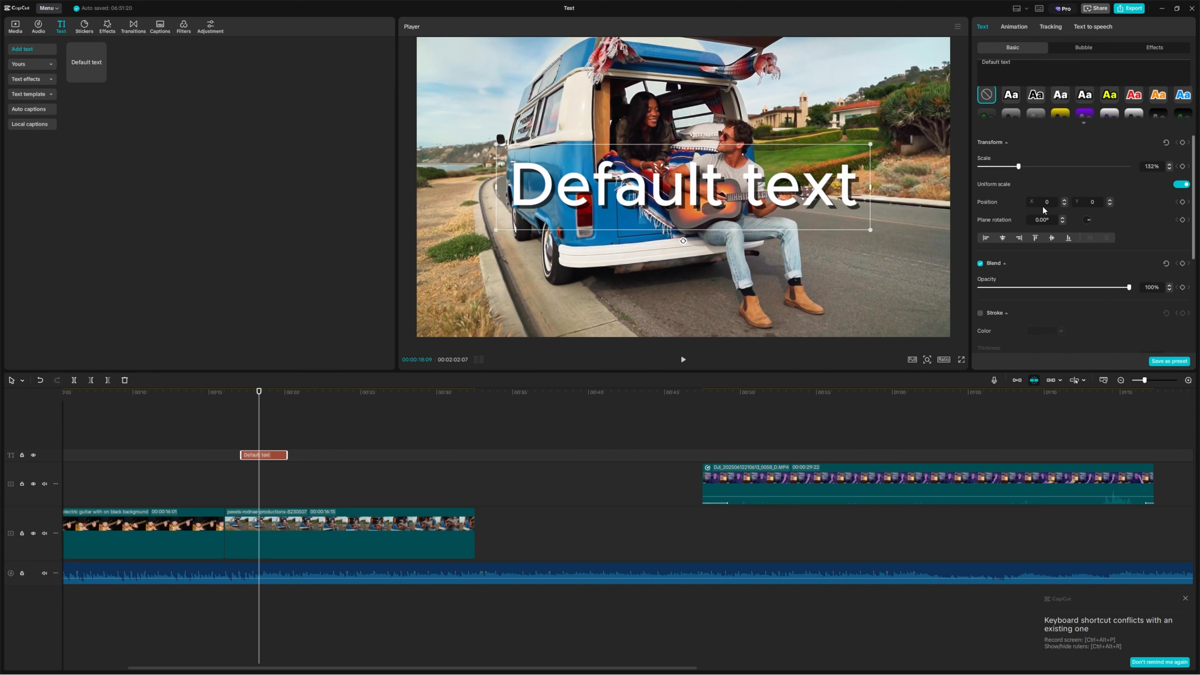
scroll(1036, 205, "up", 1)
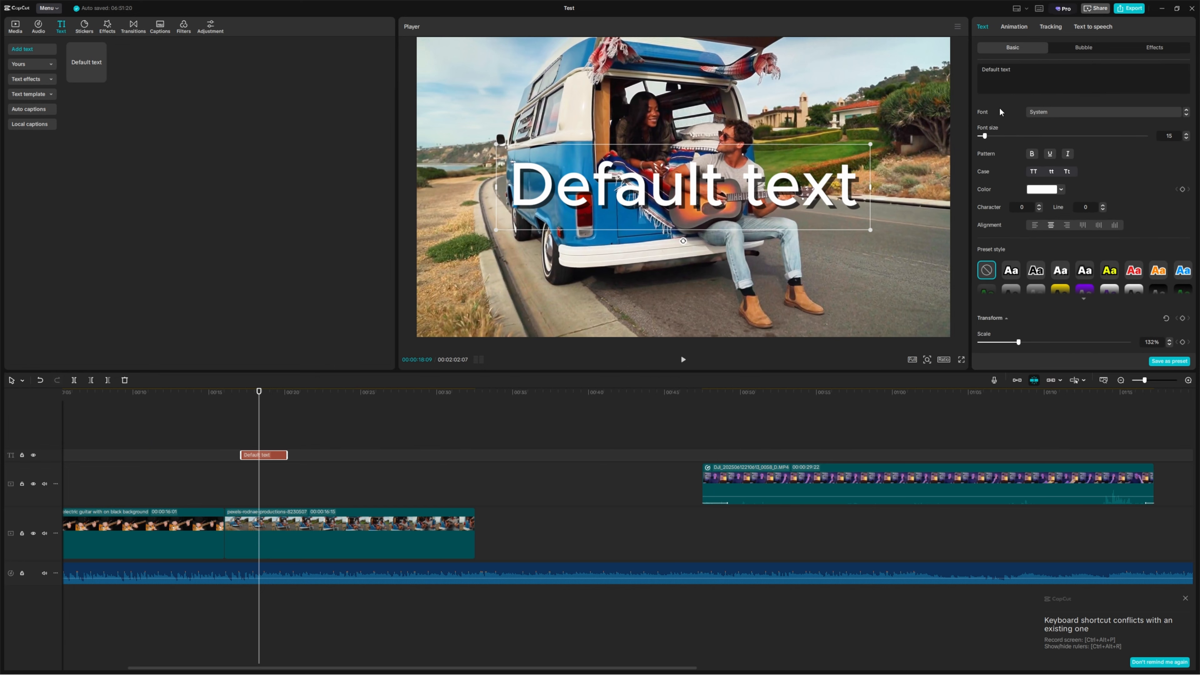
- Apply the Fade In entrance animation and the Fade Out exit animation to the default text
left_click(1013, 28)
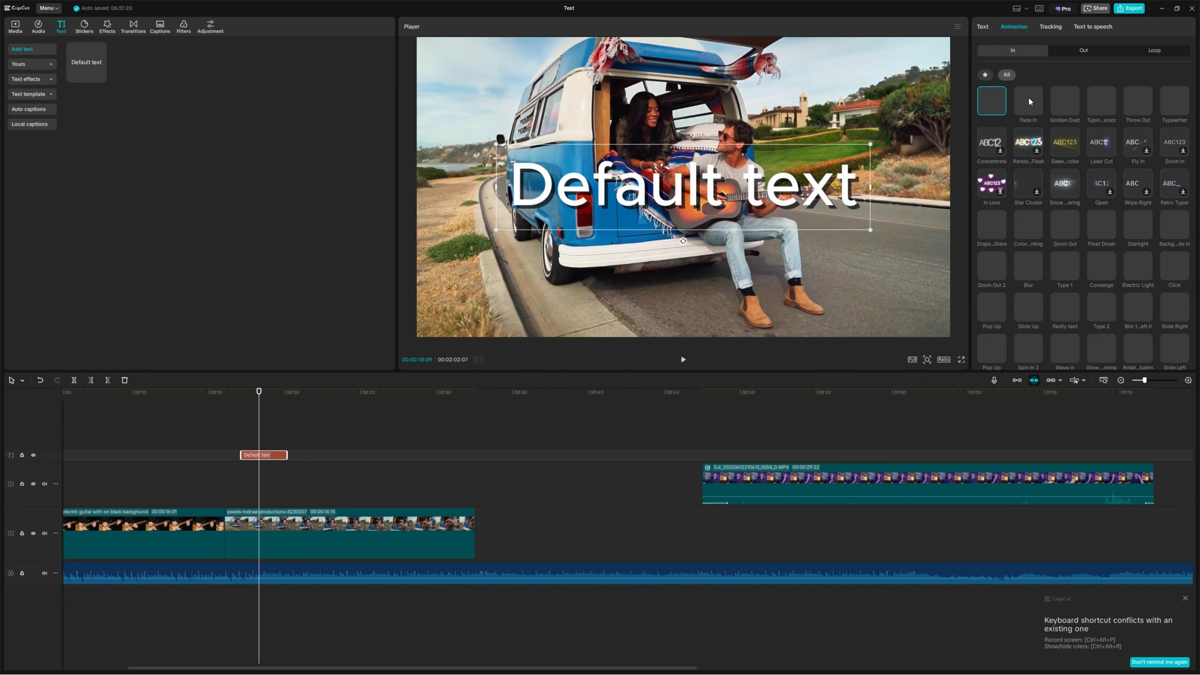
left_click(1028, 97)
left_click(1093, 54)
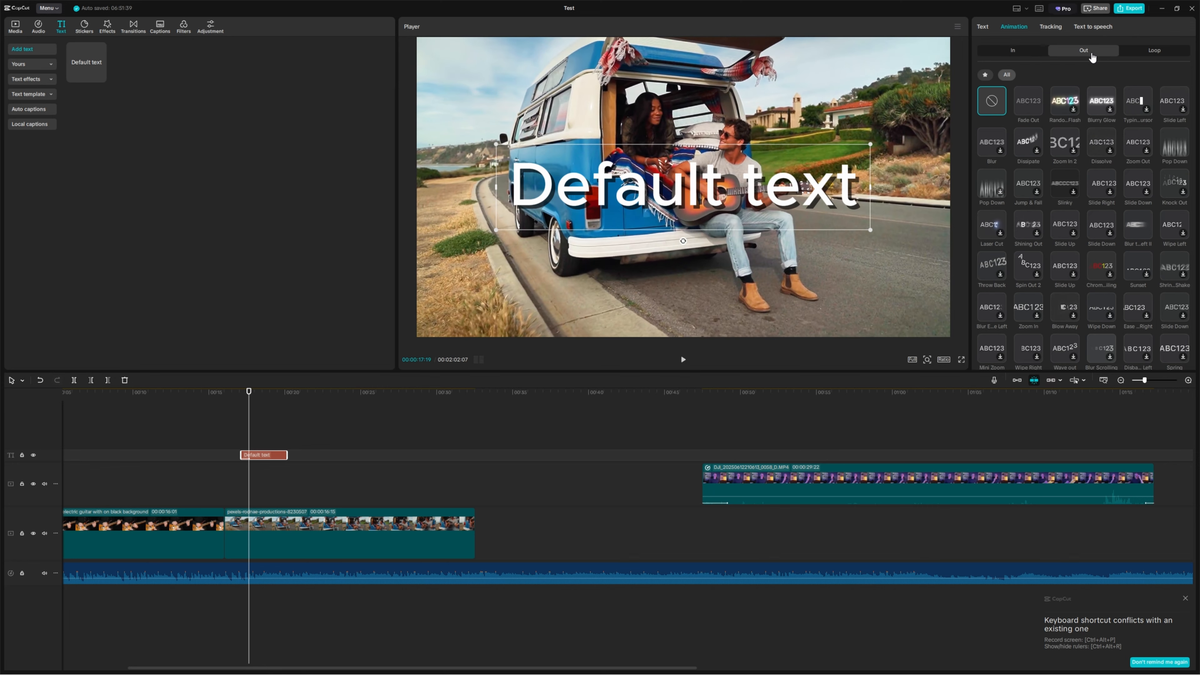
left_click(1025, 108)
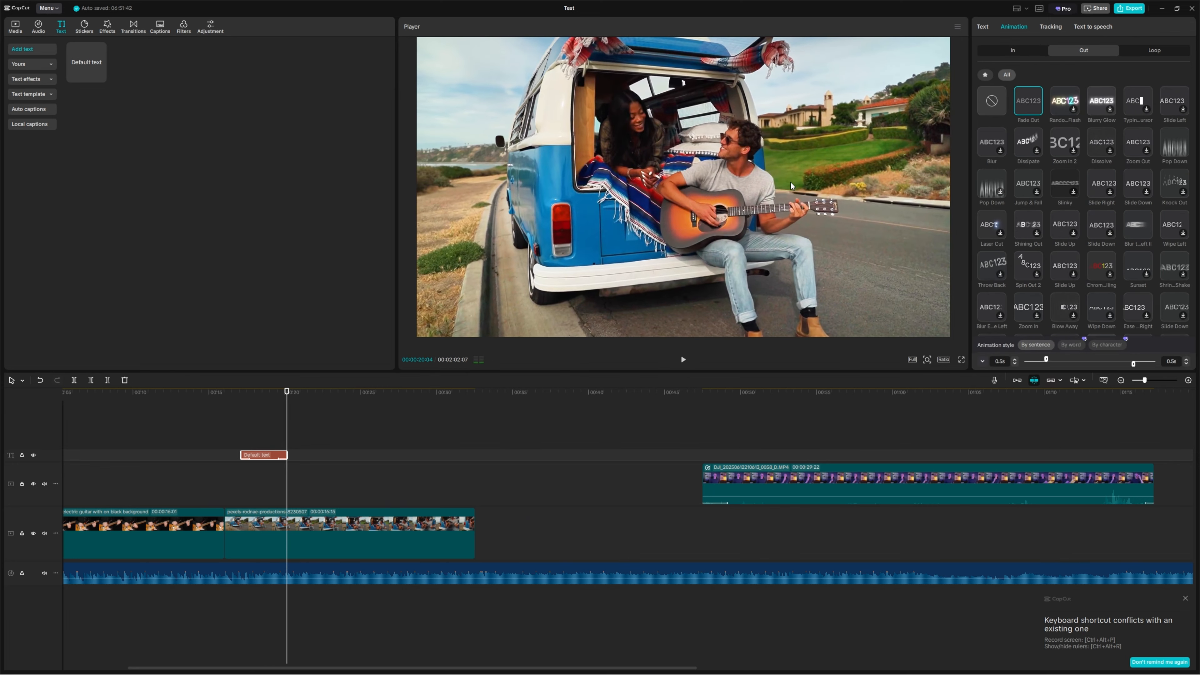
- Play the end of the default text clip to check its fade, and return to the middle of the text
left_click(277, 417)
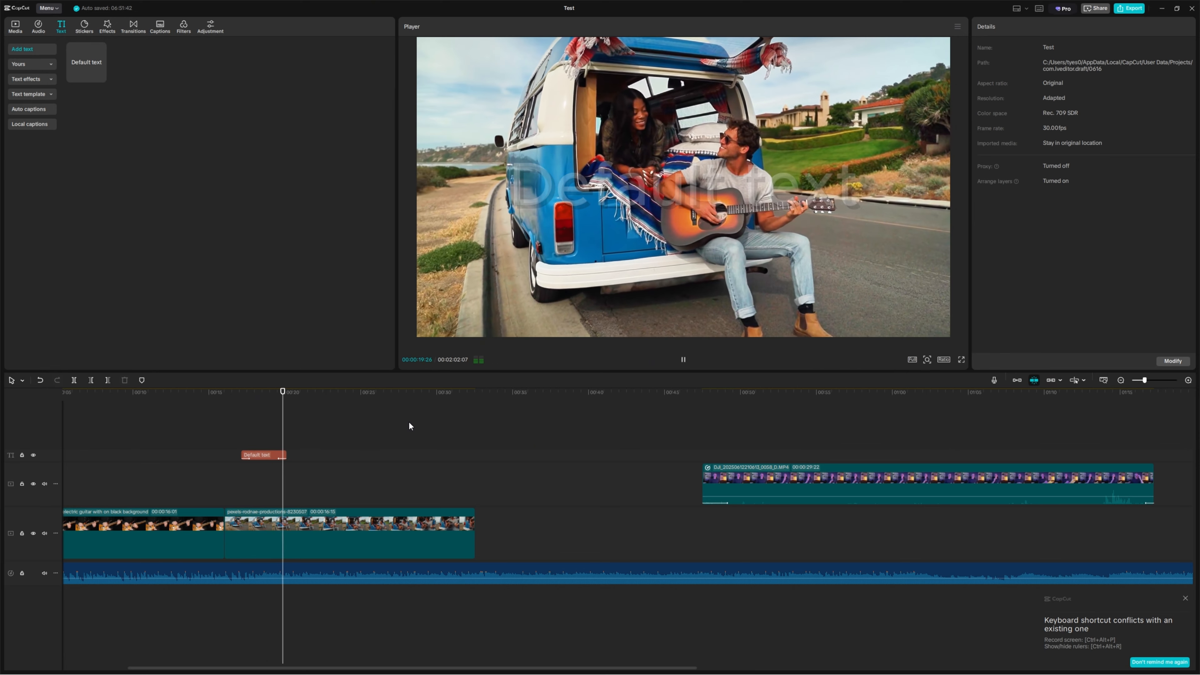
key("space")
left_click(267, 457)
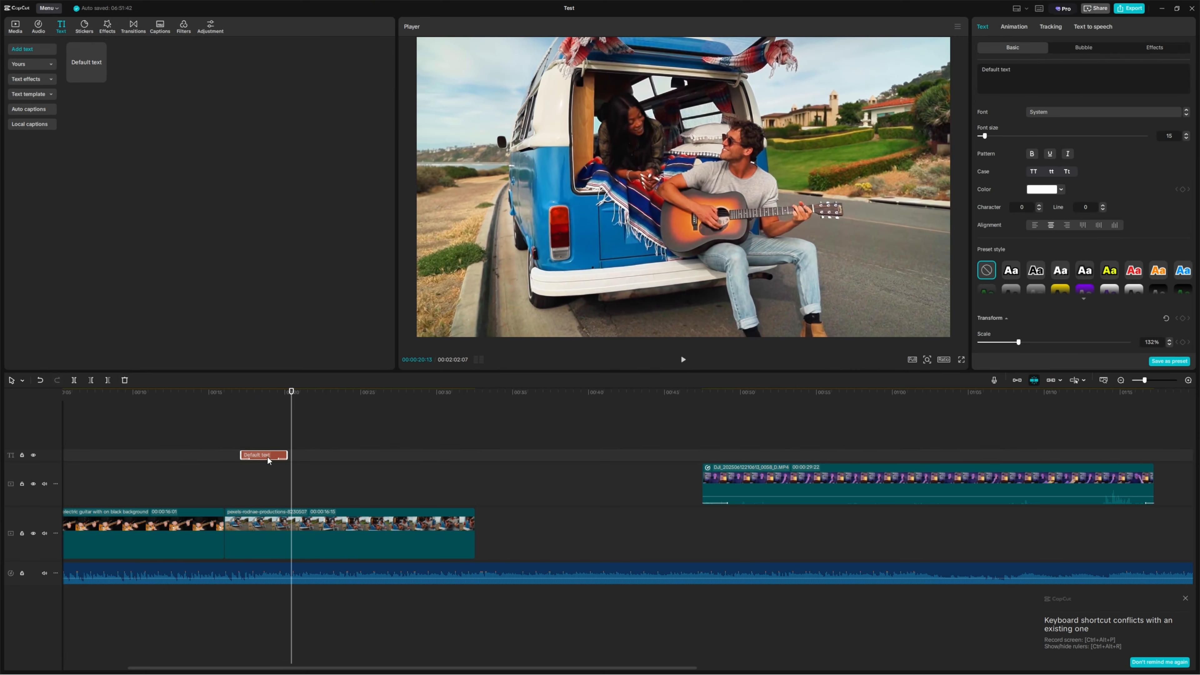
left_click(264, 412)
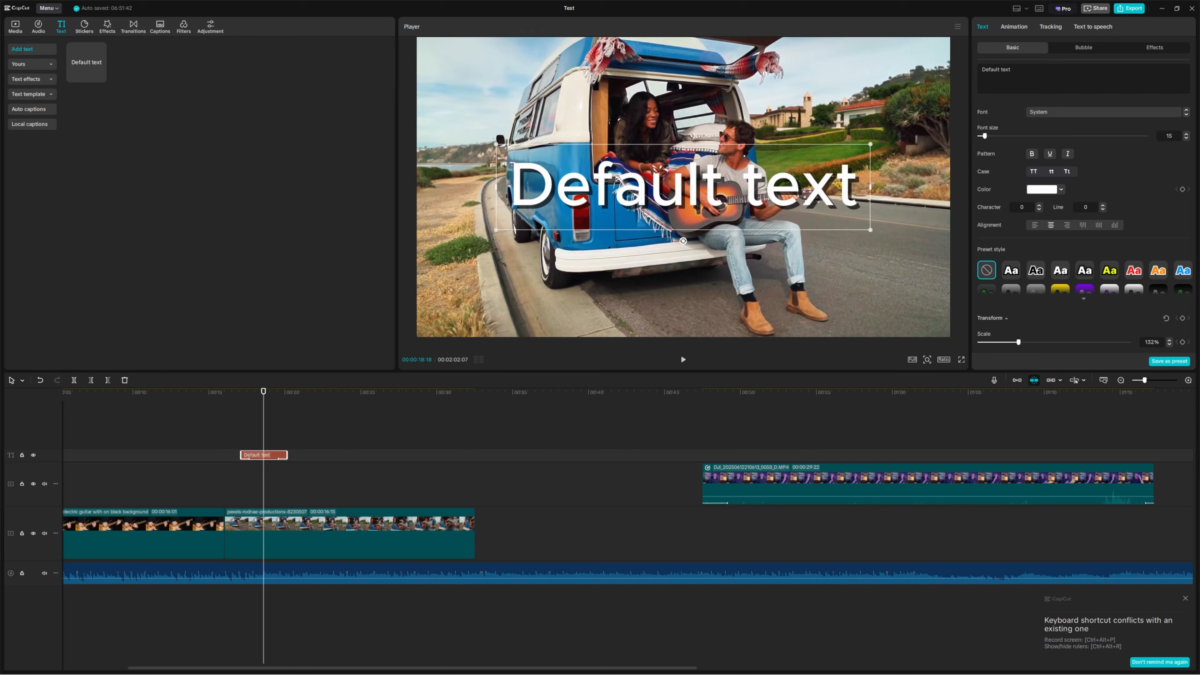
- Search the stickers for "youtube" and add the grey Subscribe bar sticker on a track above the default text
left_click(85, 29)
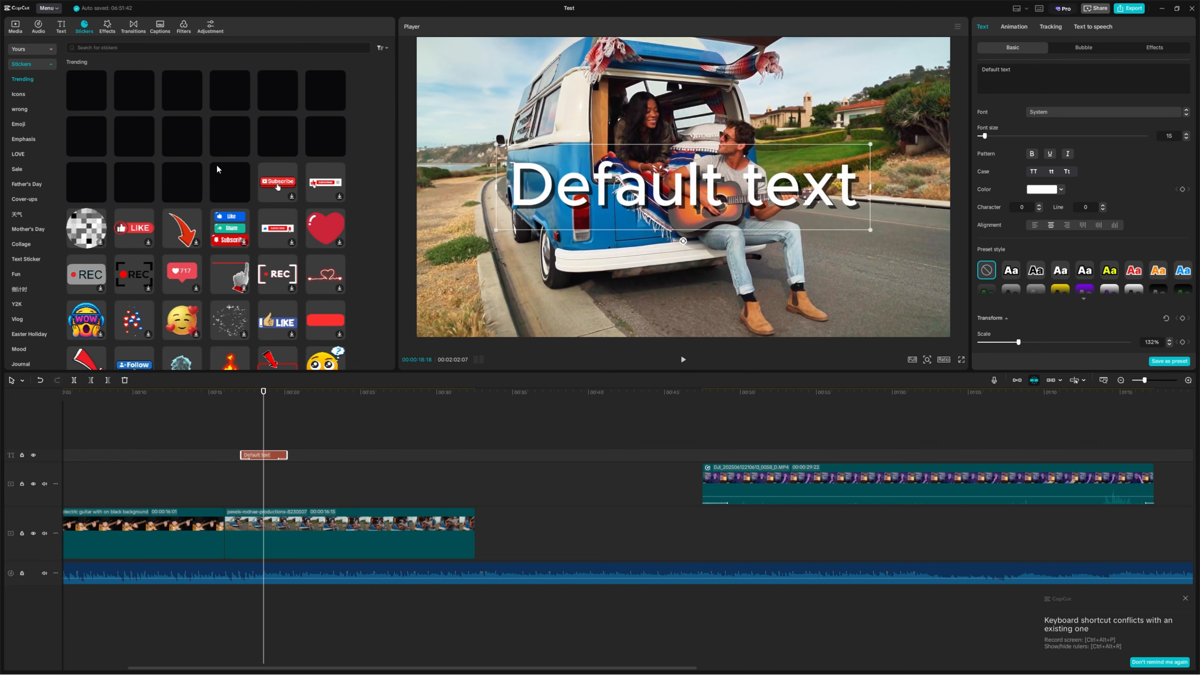
left_click(105, 47)
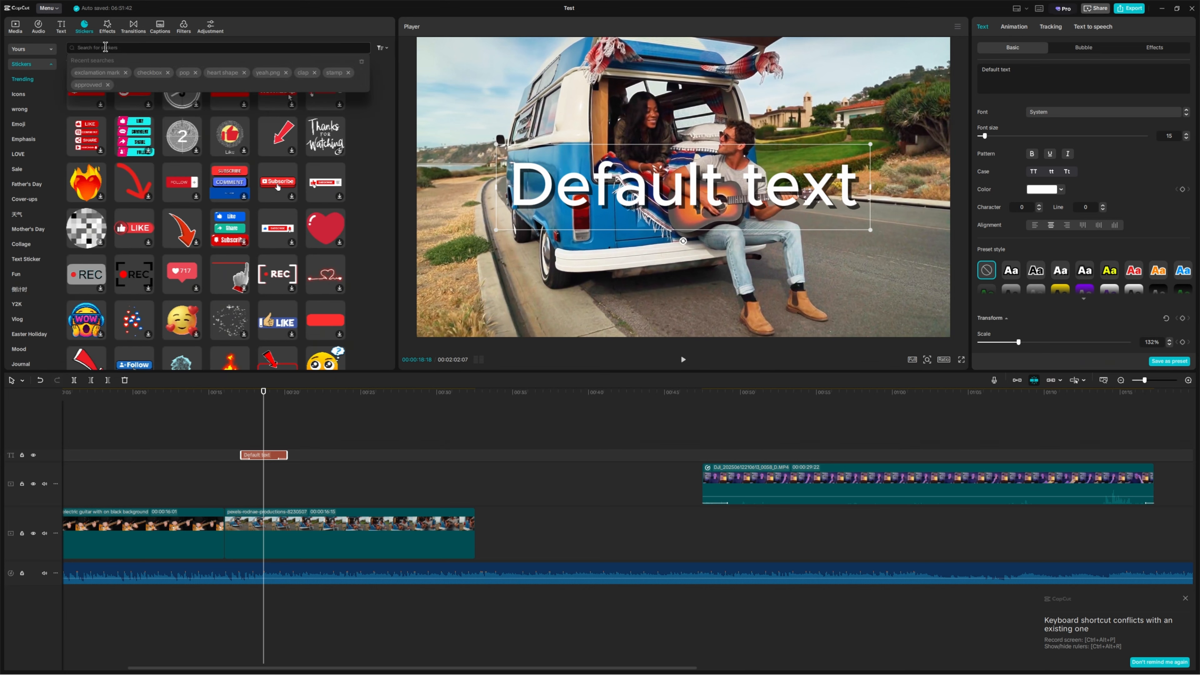
type("youtube")
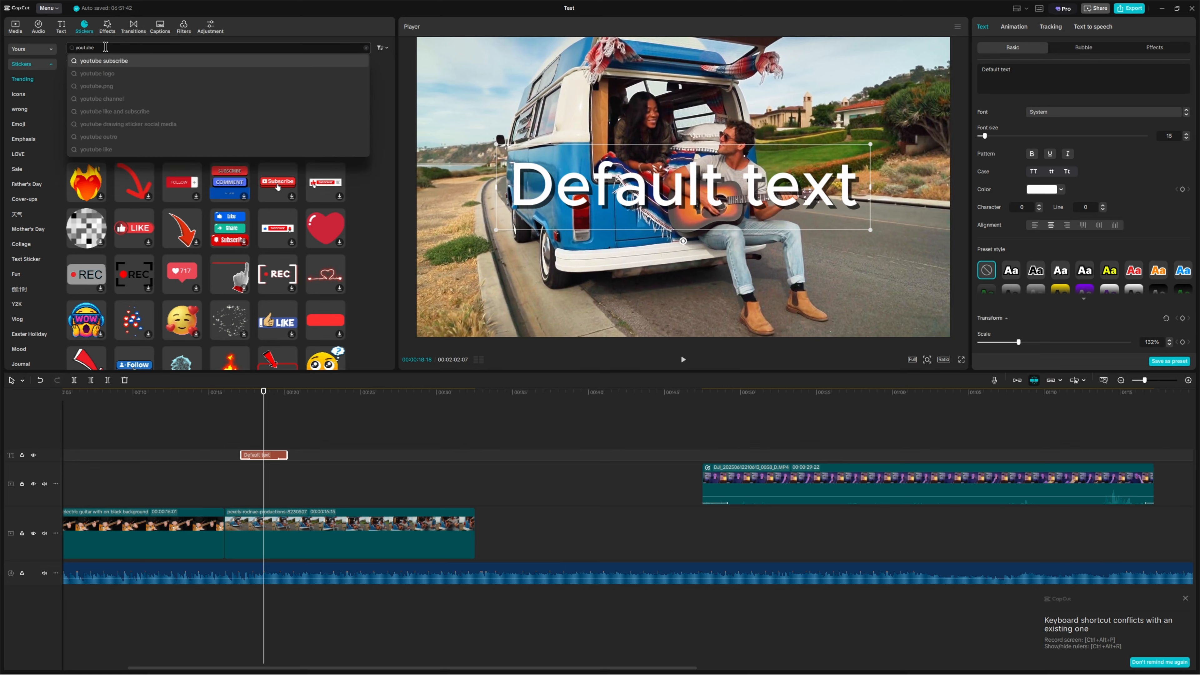
key("Return")
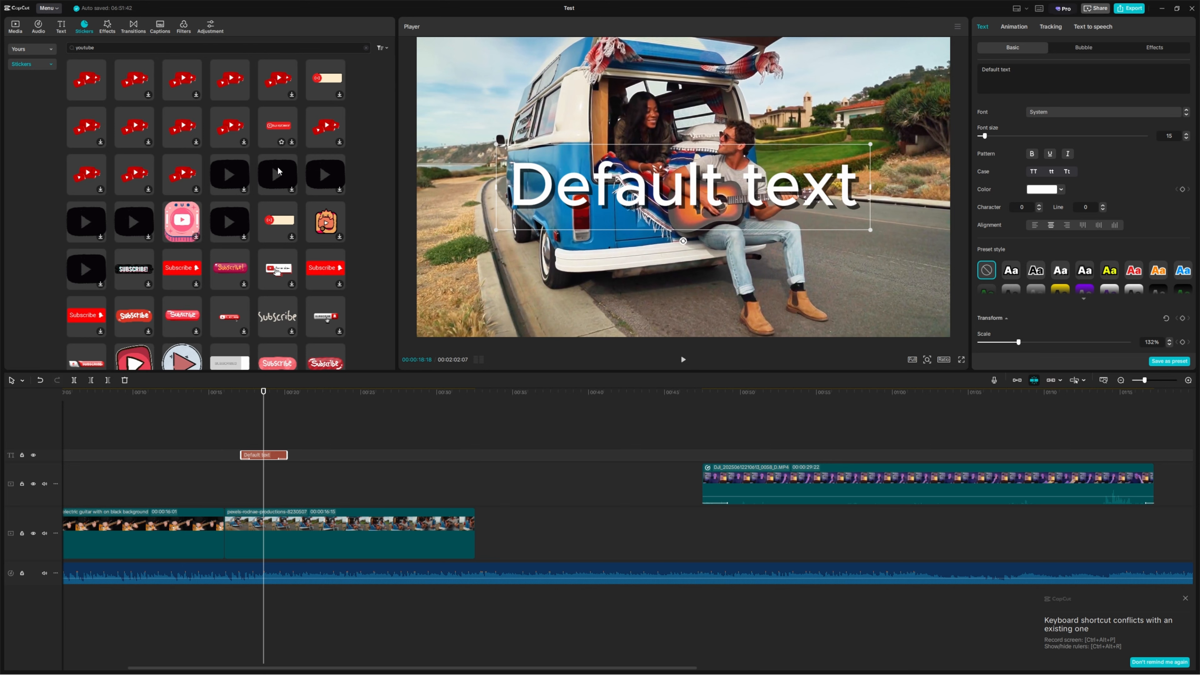
scroll(278, 171, "down", 1)
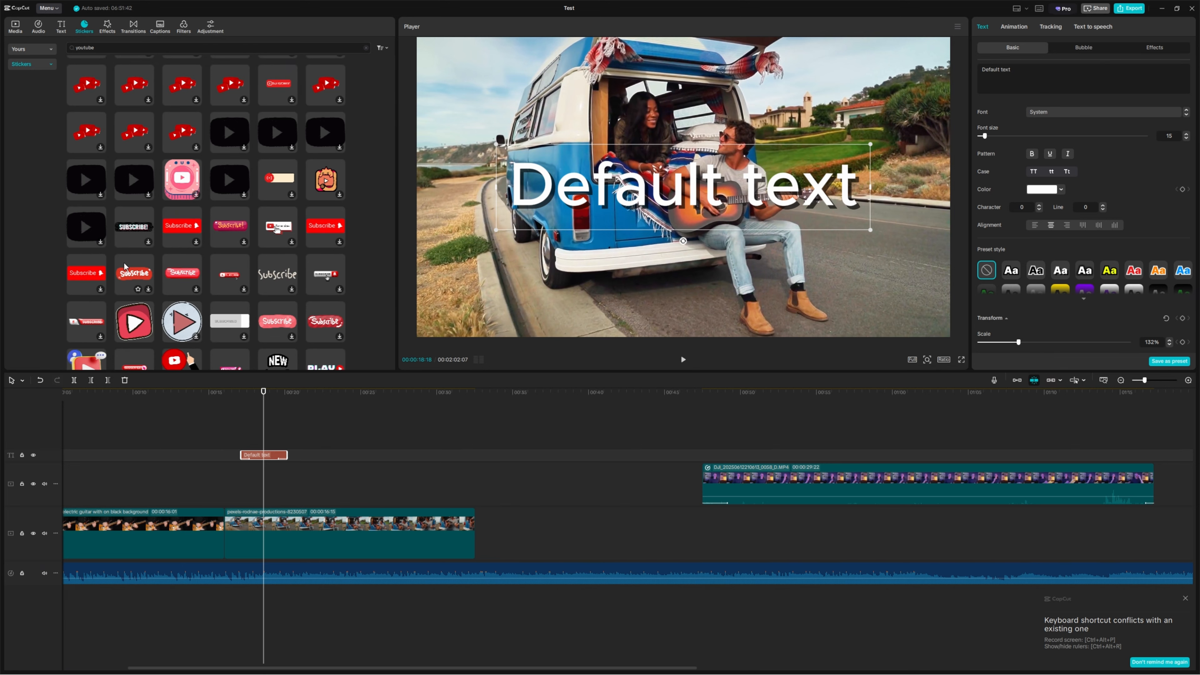
scroll(125, 267, "down", 5)
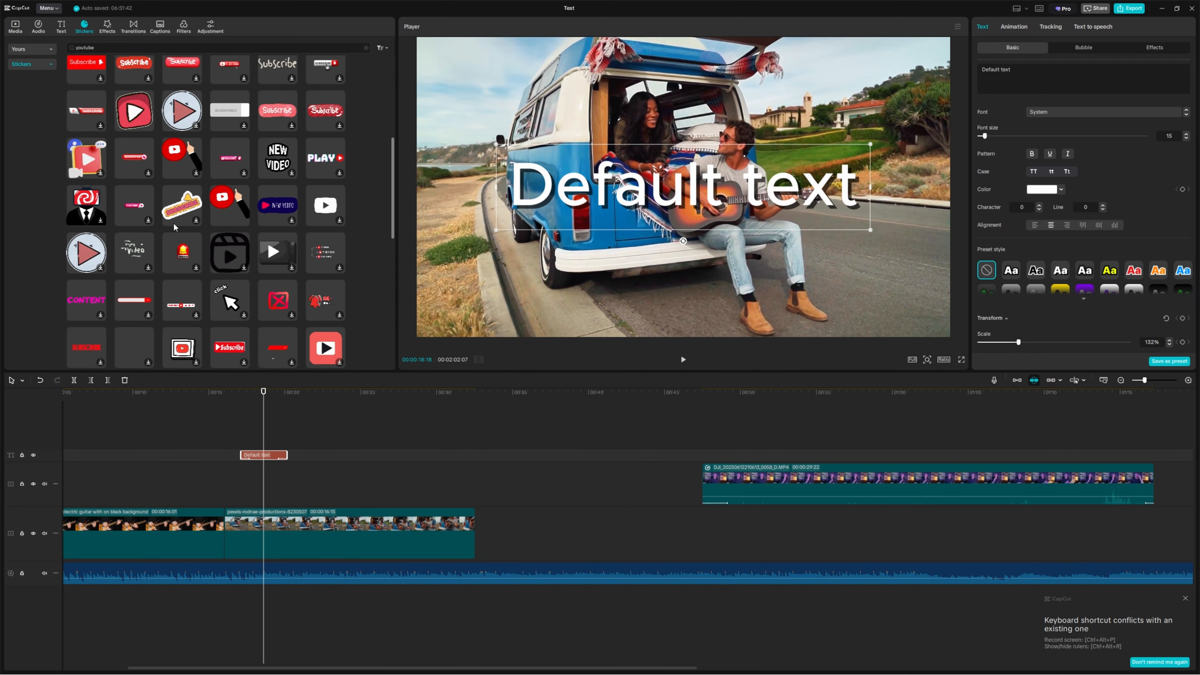
scroll(175, 227, "down", 6)
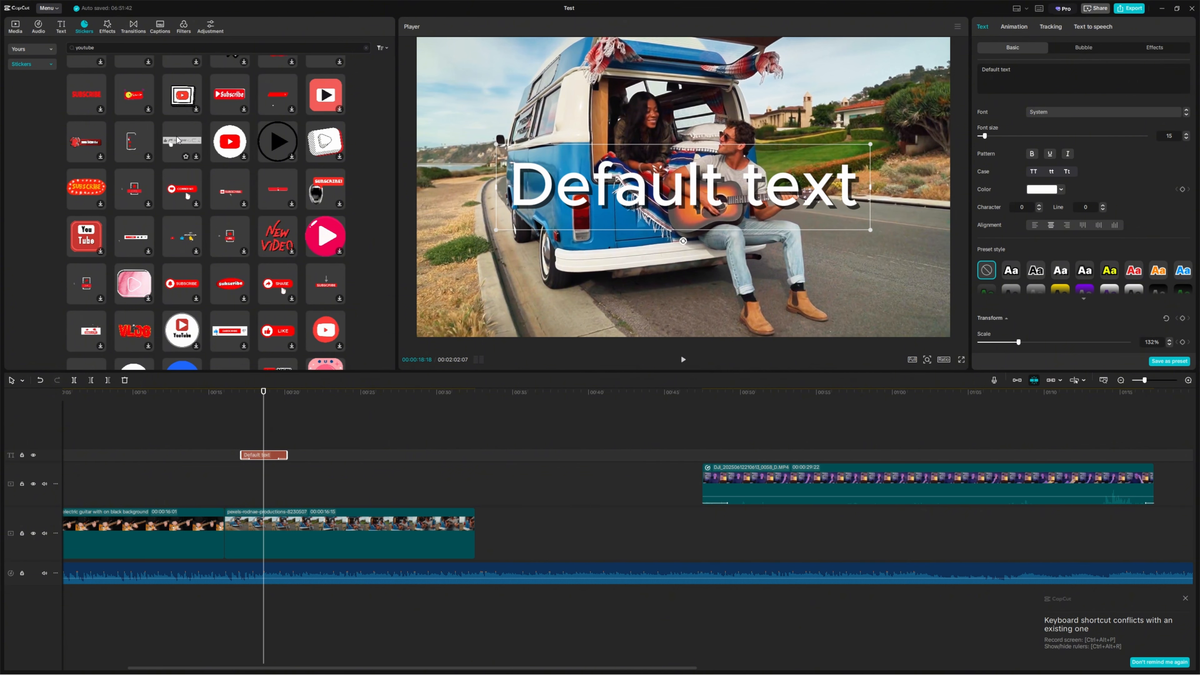
left_click(197, 159)
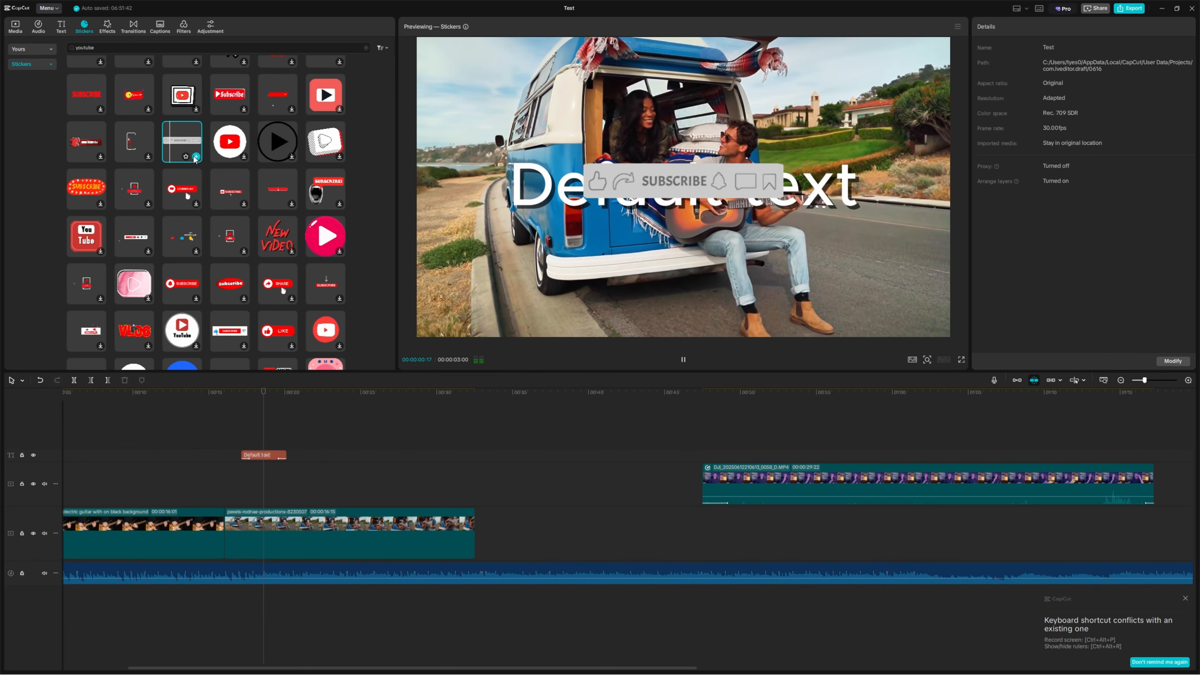
left_click(196, 157)
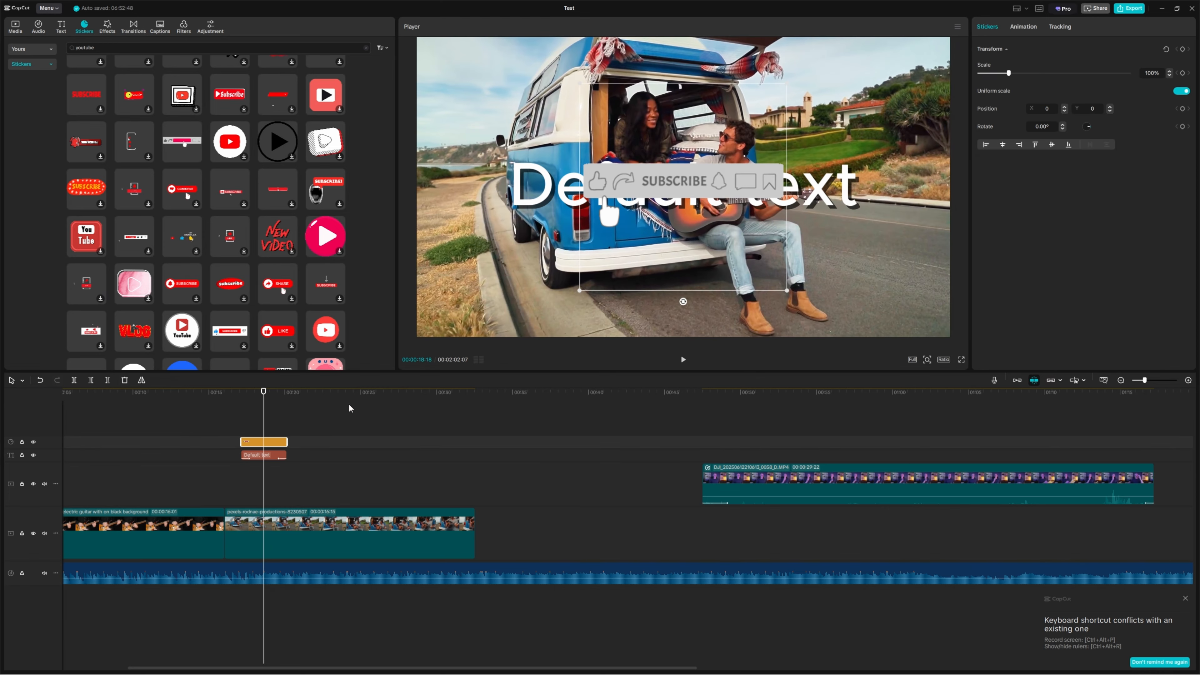
- Check the frames around the start and end of the Subscribe sticker, and browse the LOVE sticker category
left_click(242, 405)
left_click(294, 404)
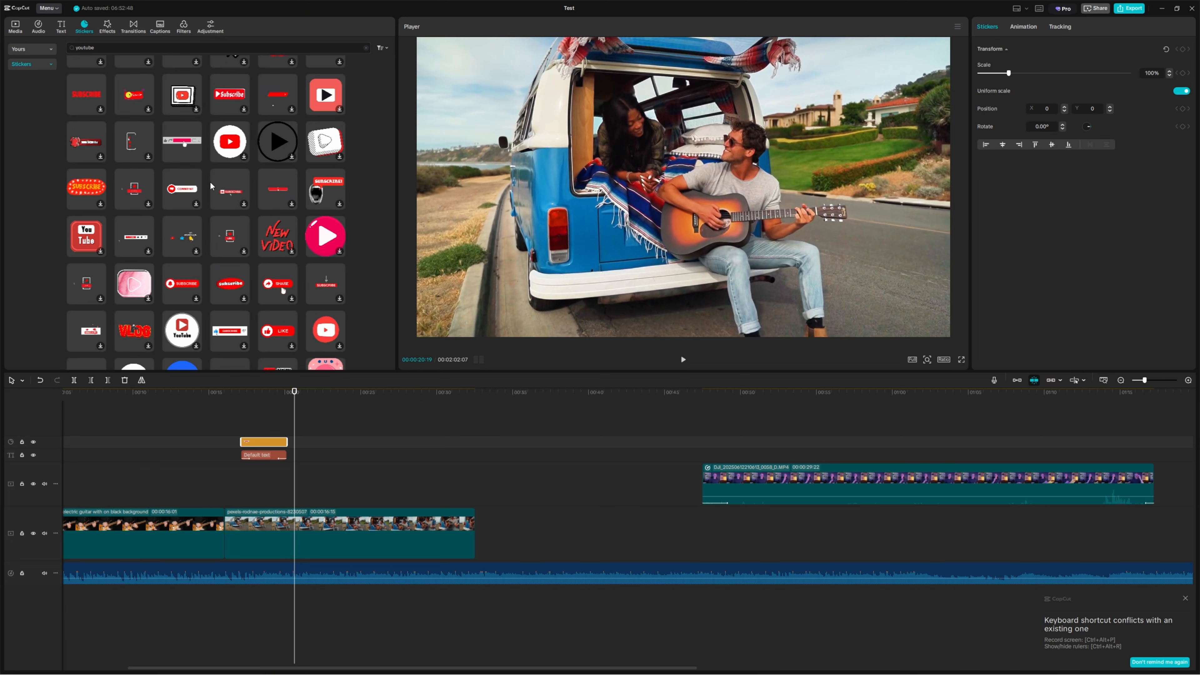
left_click(29, 64)
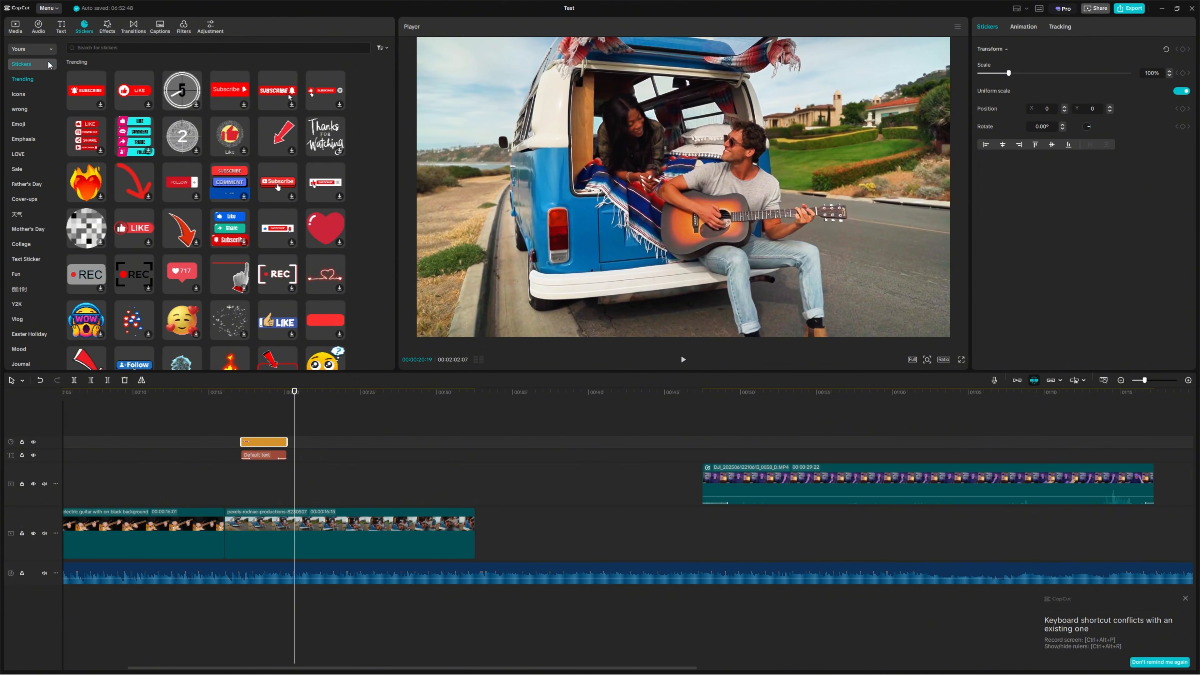
left_click(33, 158)
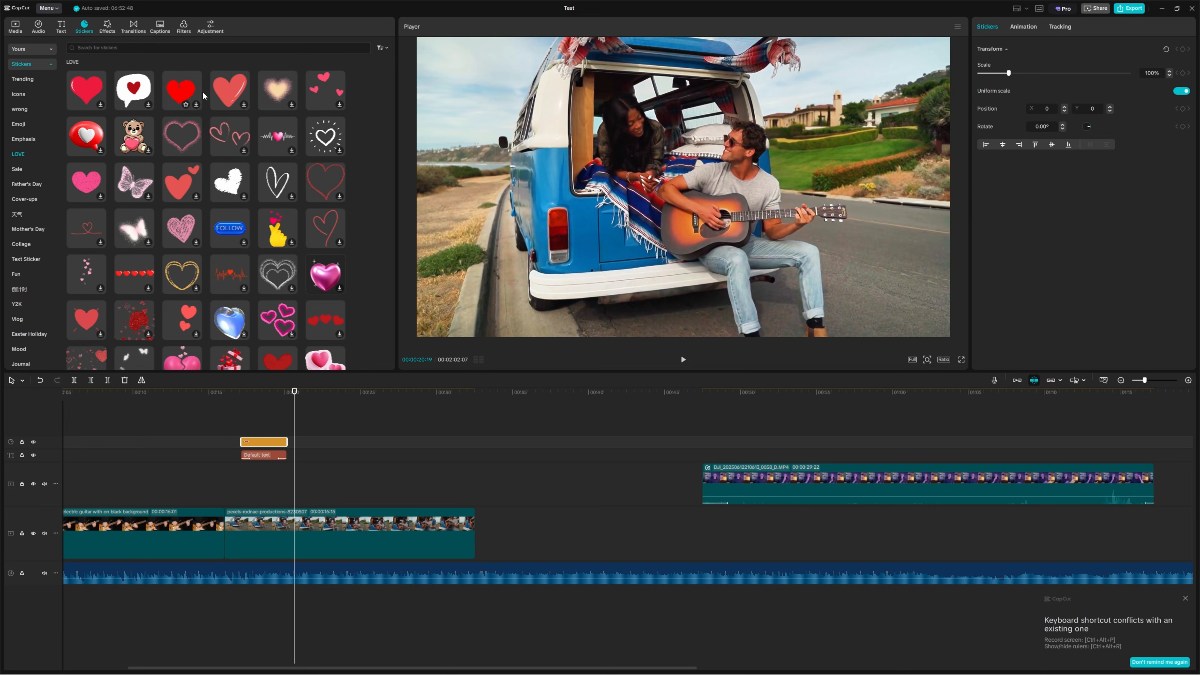
- Give the default text clip the black preset style with a white outline, and save it as a text preset
left_click(63, 27)
left_click(260, 401)
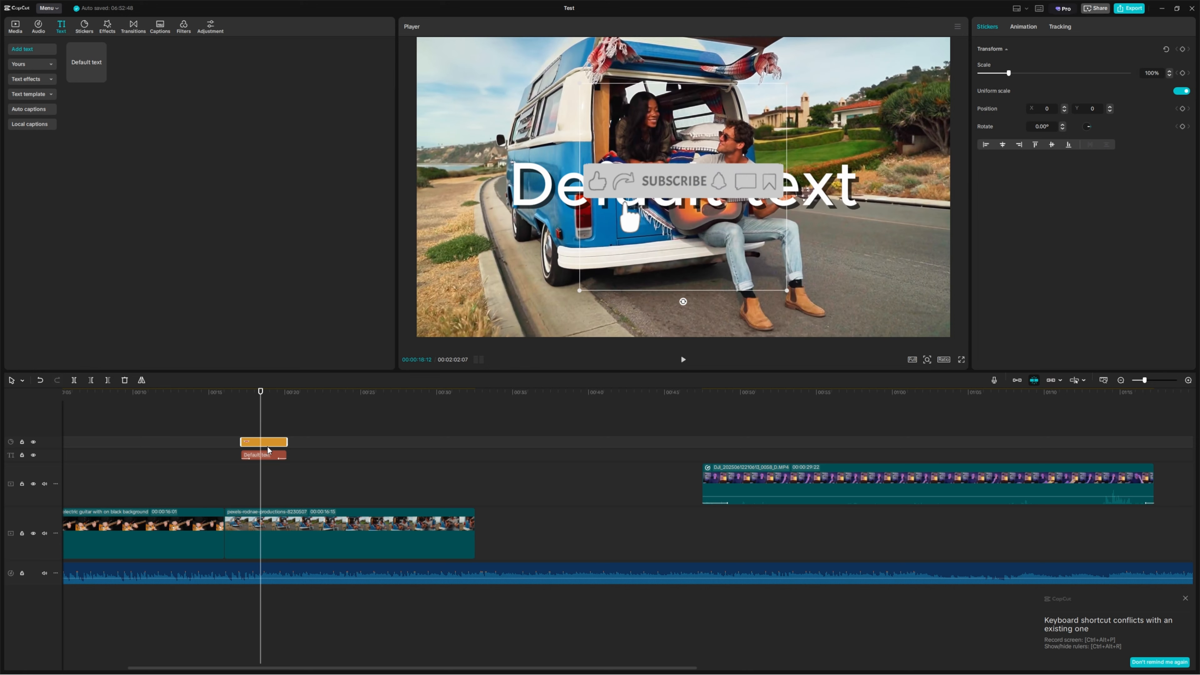
left_click(268, 453)
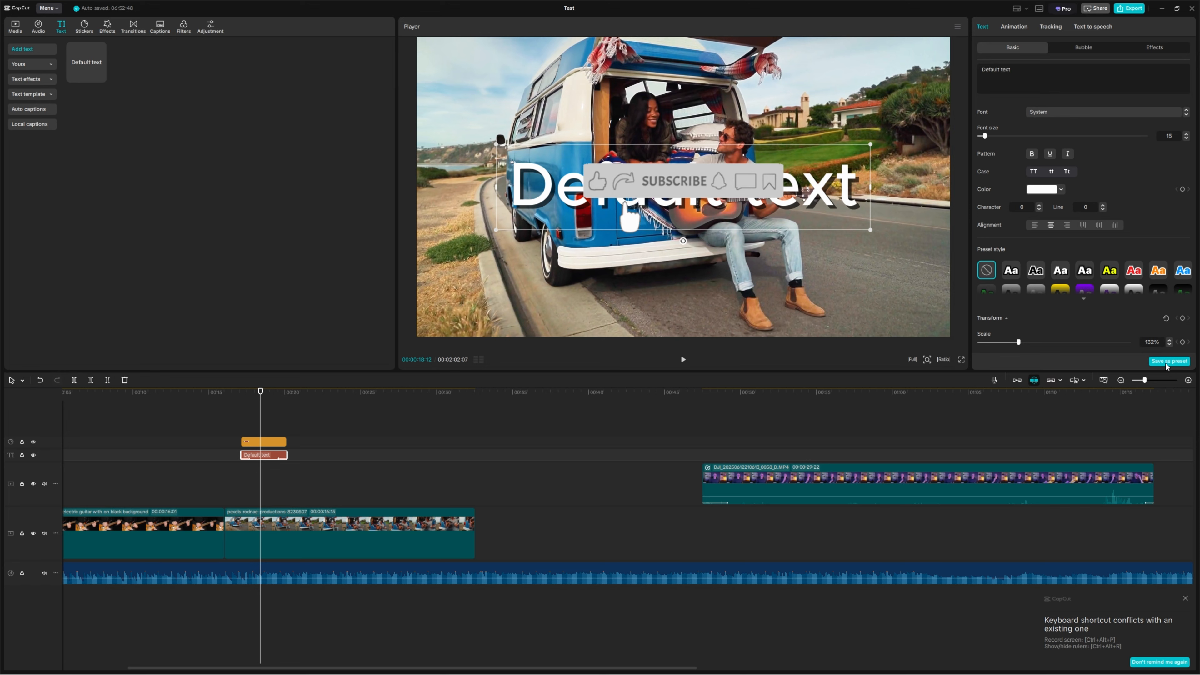
left_click(1035, 270)
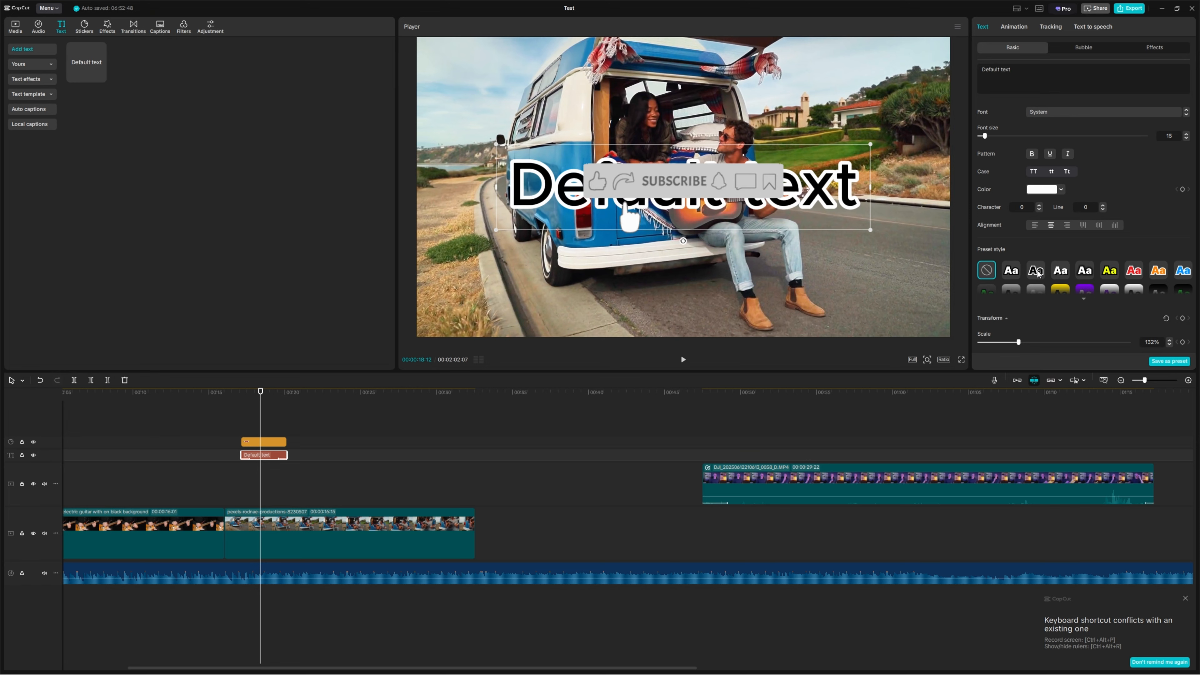
left_click(1165, 363)
- Add the saved text preset to the existing text track above the van clip at about 25 seconds
left_click(52, 65)
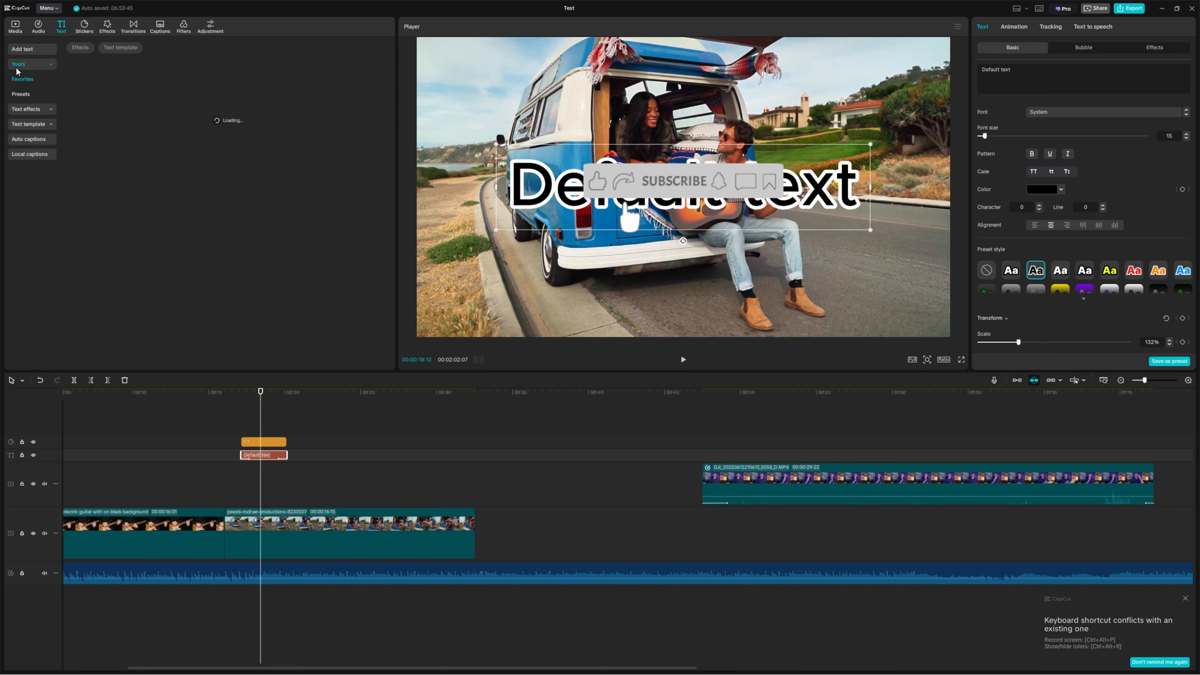
left_click(31, 95)
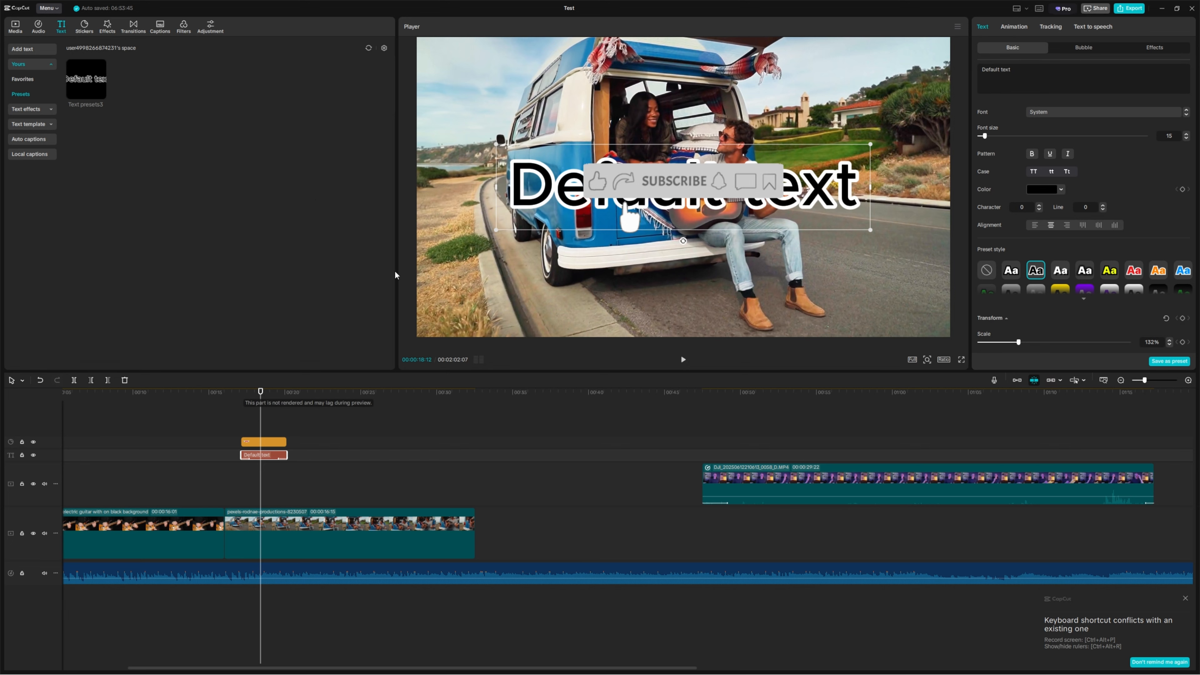
left_click_drag(97, 94, 371, 457)
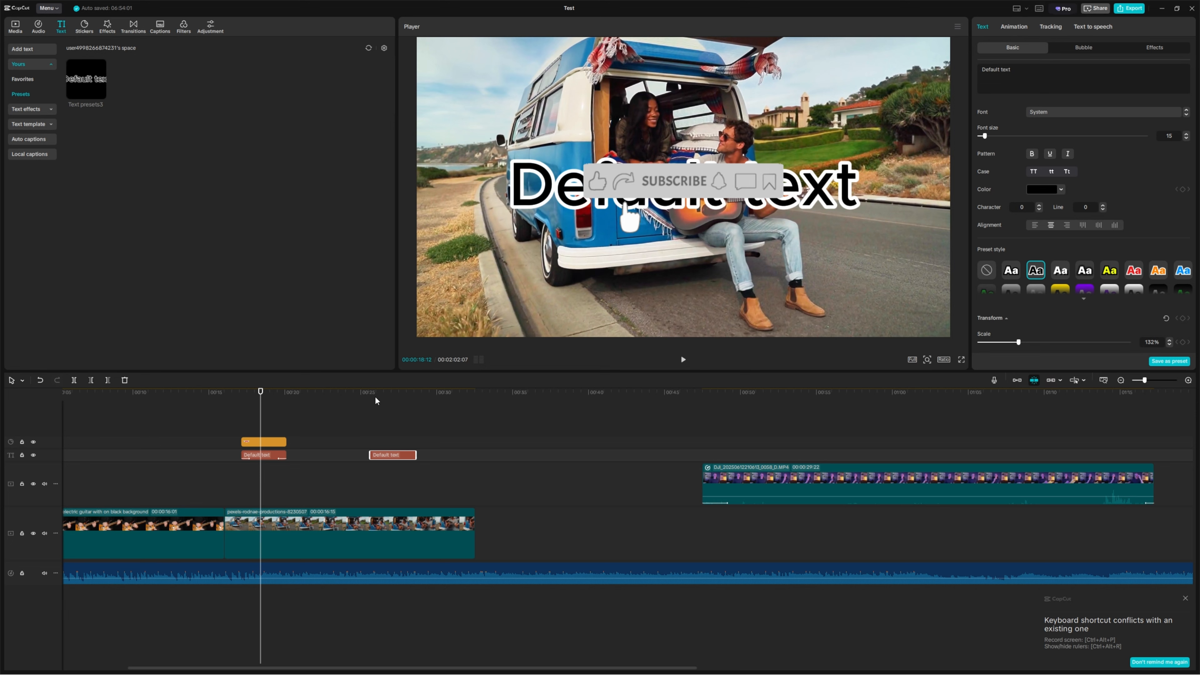
- Check the frame and the animation options of the second text clip, and select the guitar clip
left_click(391, 395)
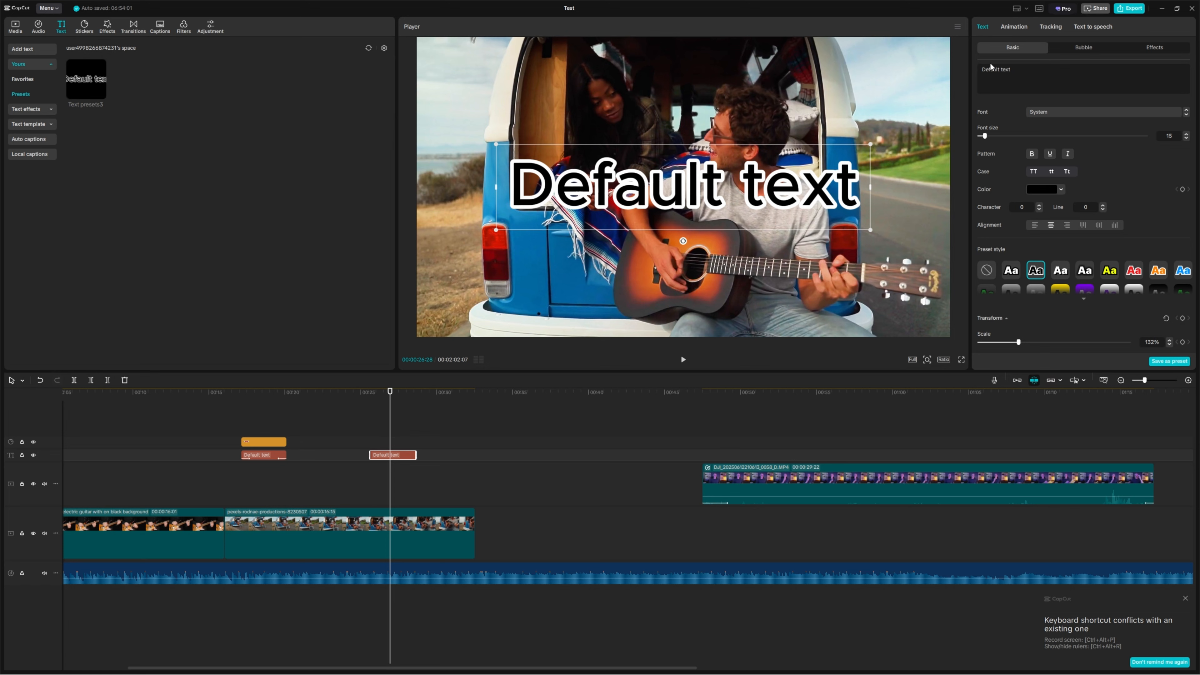
left_click(1011, 29)
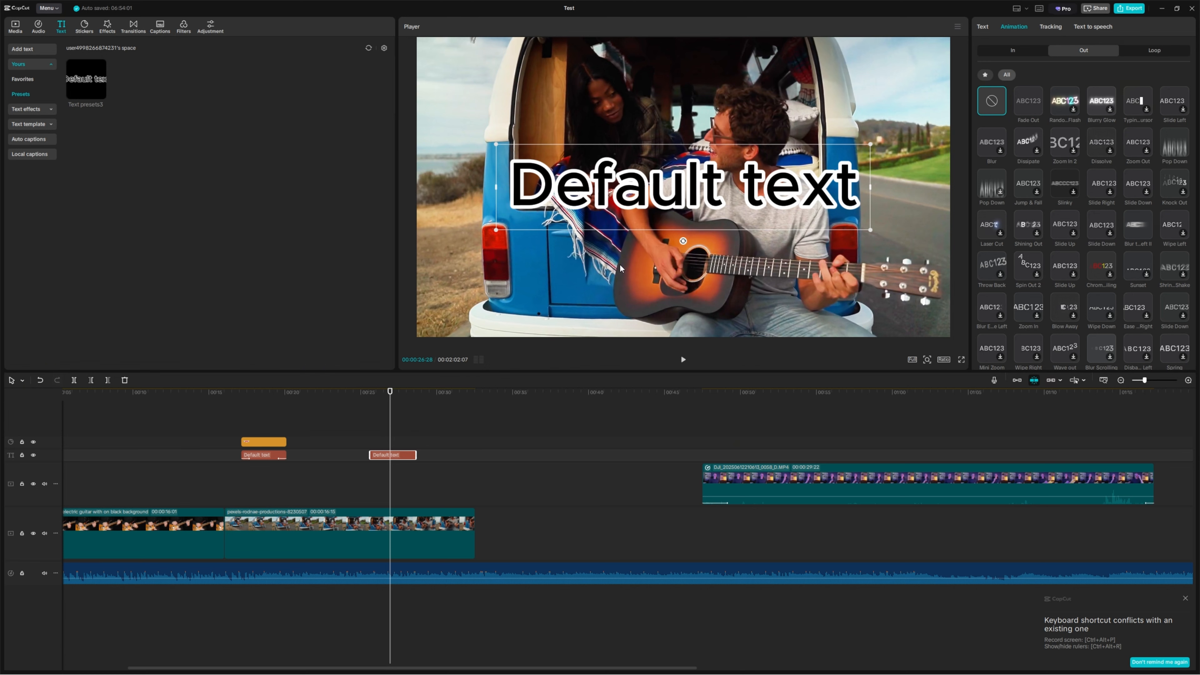
left_click(161, 516)
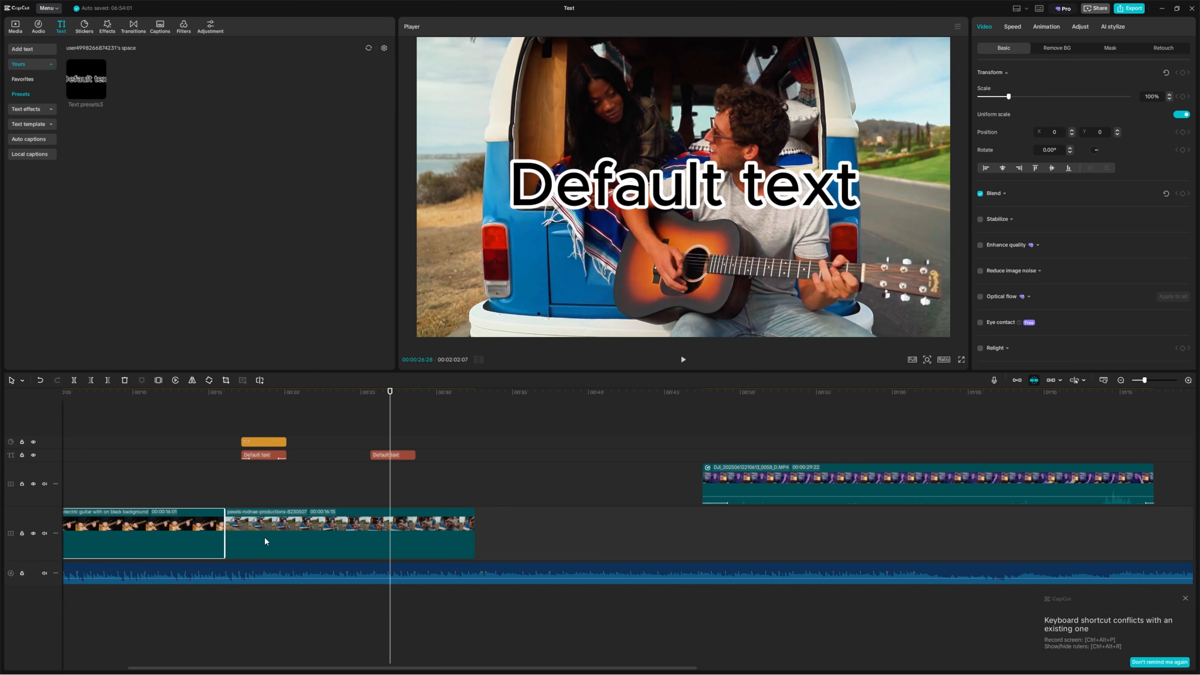
- Enable Relight on the clip of the man with the pen and apply the soft facial light preset
left_click(165, 396)
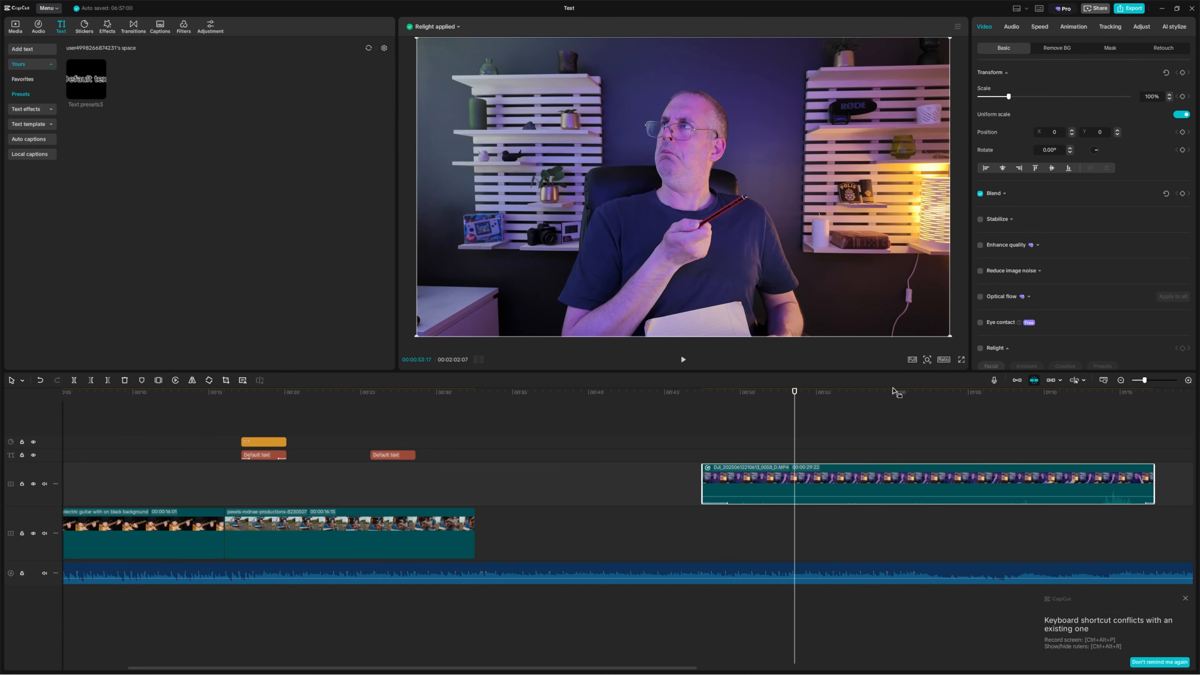
left_click(981, 349)
scroll(1040, 303, "down", 3)
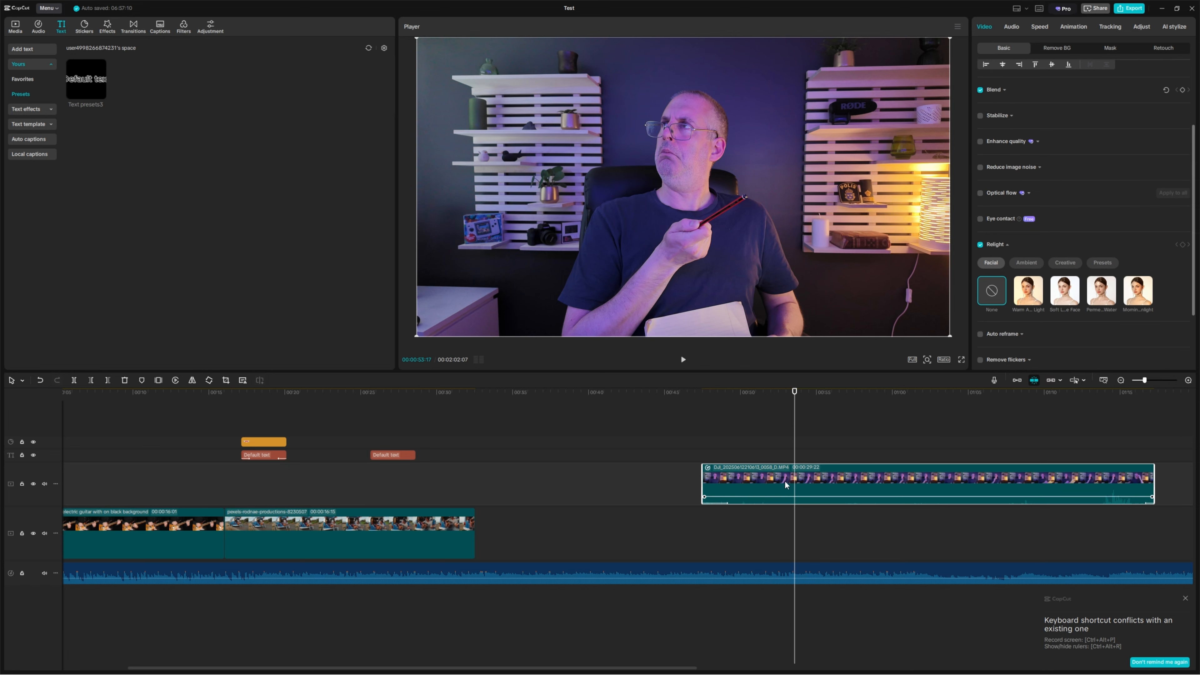
left_click(1029, 291)
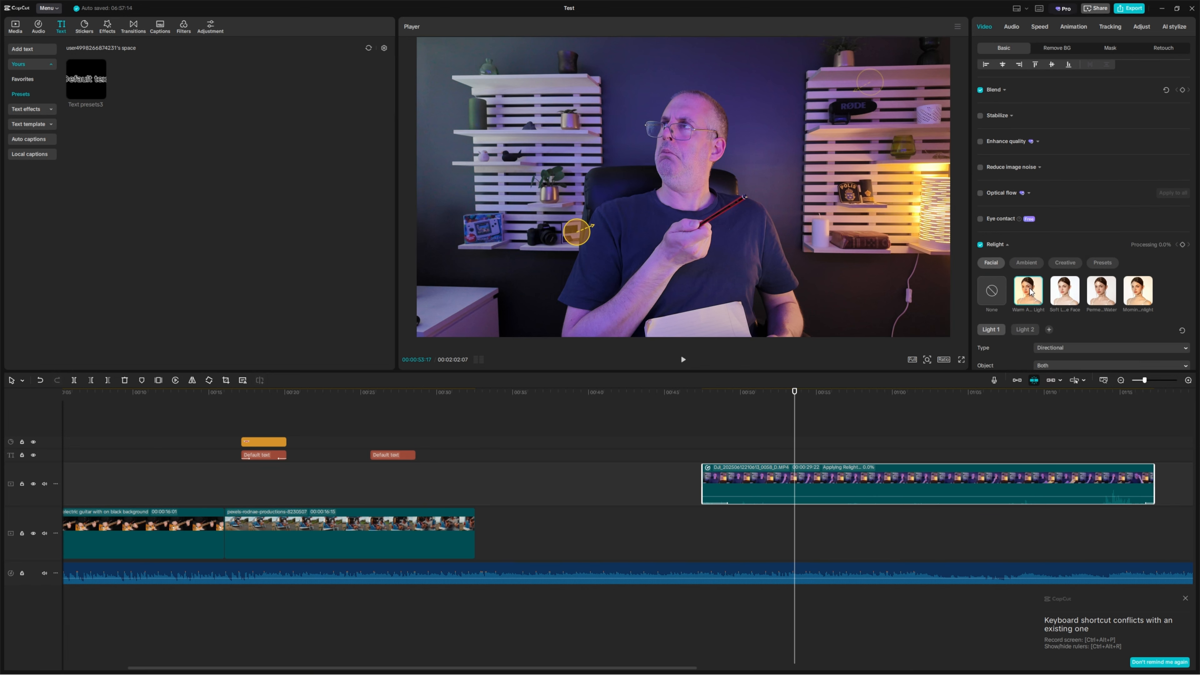
left_click(1066, 290)
- Move the relight source around the man's head to the shelf side he faces, and set its intensity to 100
left_click_drag(686, 187, 770, 118)
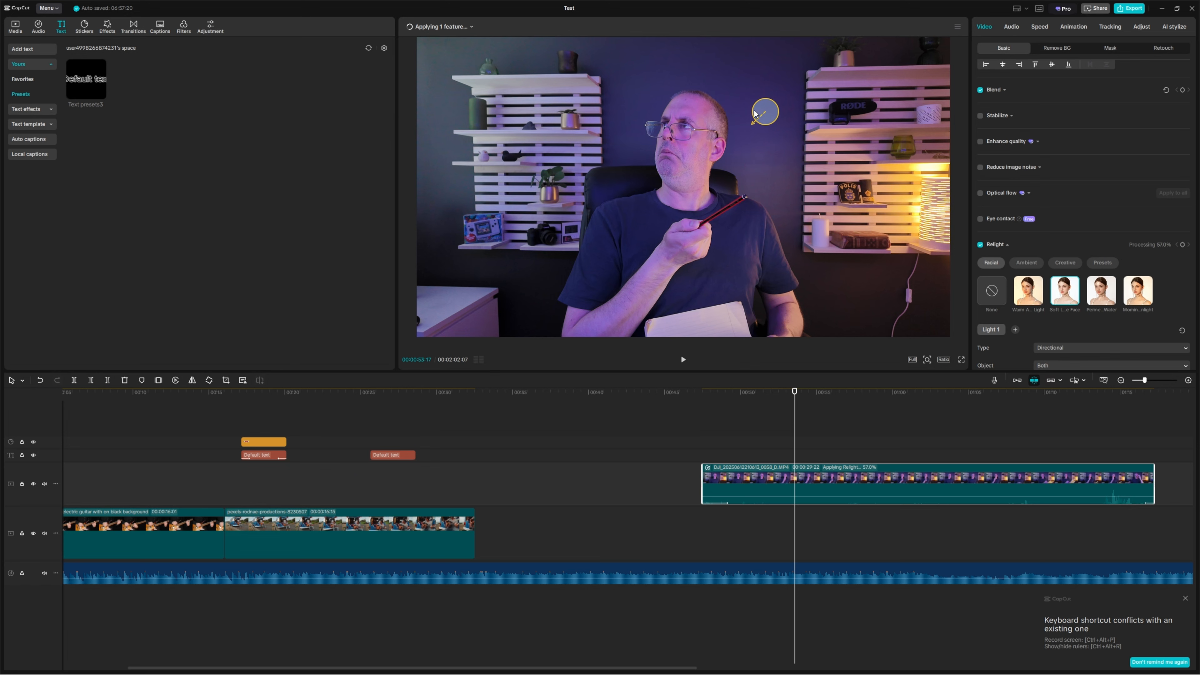
left_click_drag(769, 116, 760, 88)
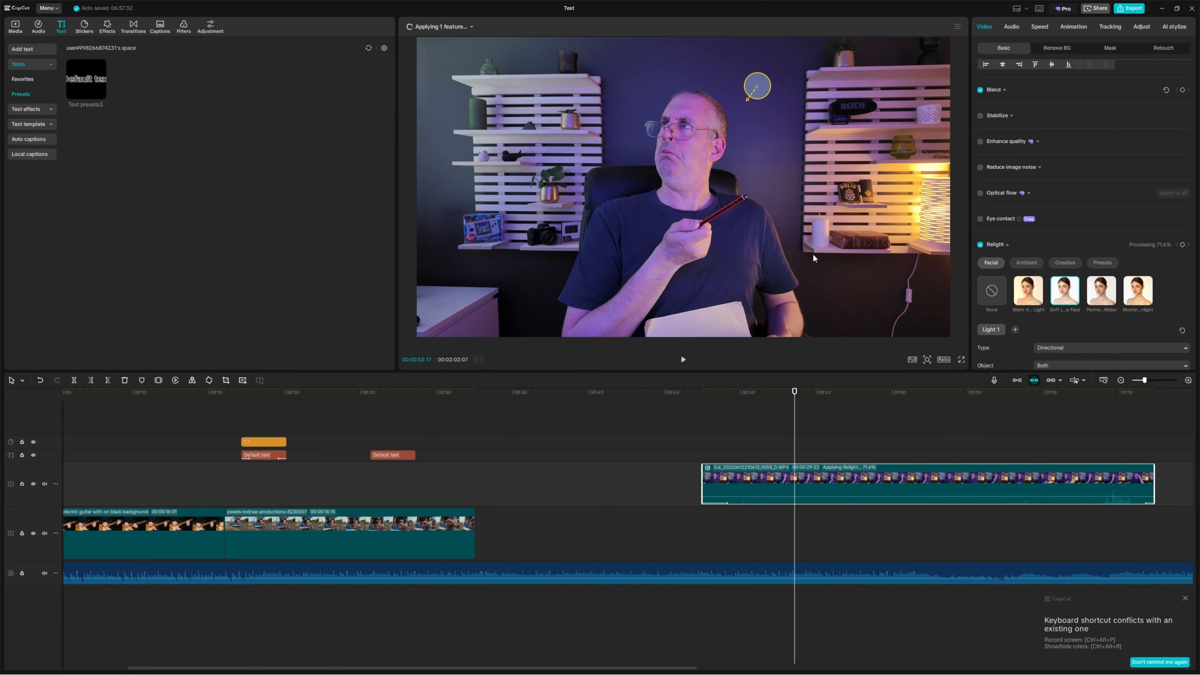
left_click_drag(756, 89, 619, 90)
scroll(1042, 281, "down", 3)
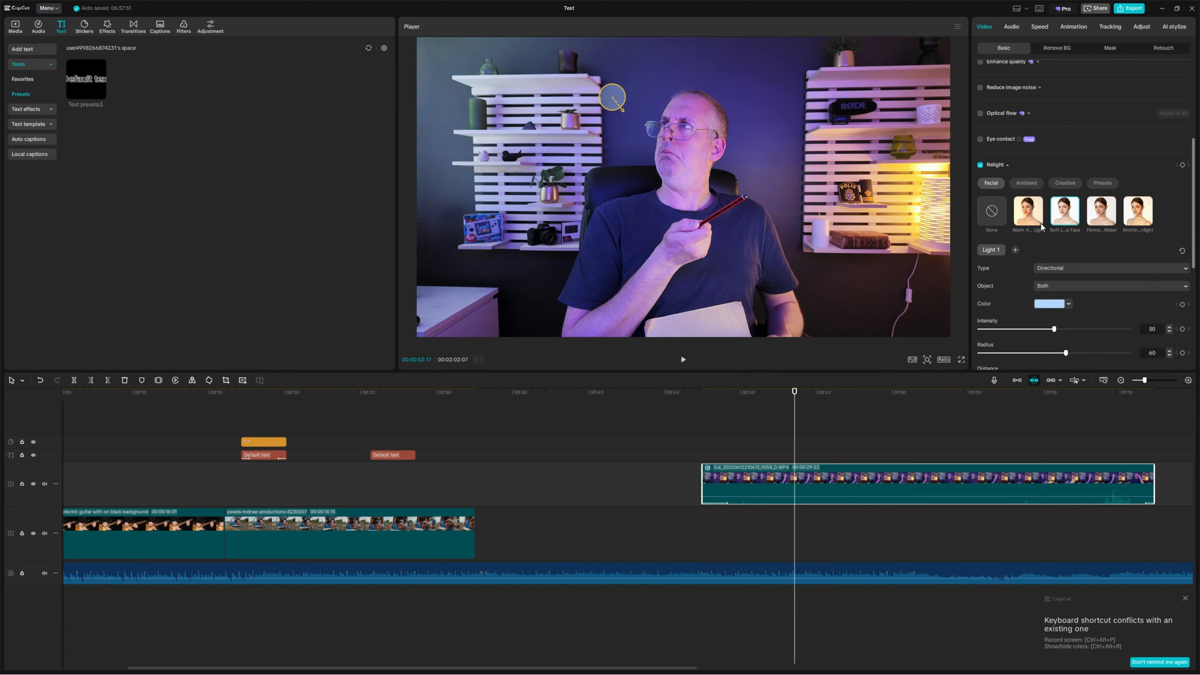
left_click_drag(1055, 330, 1134, 329)
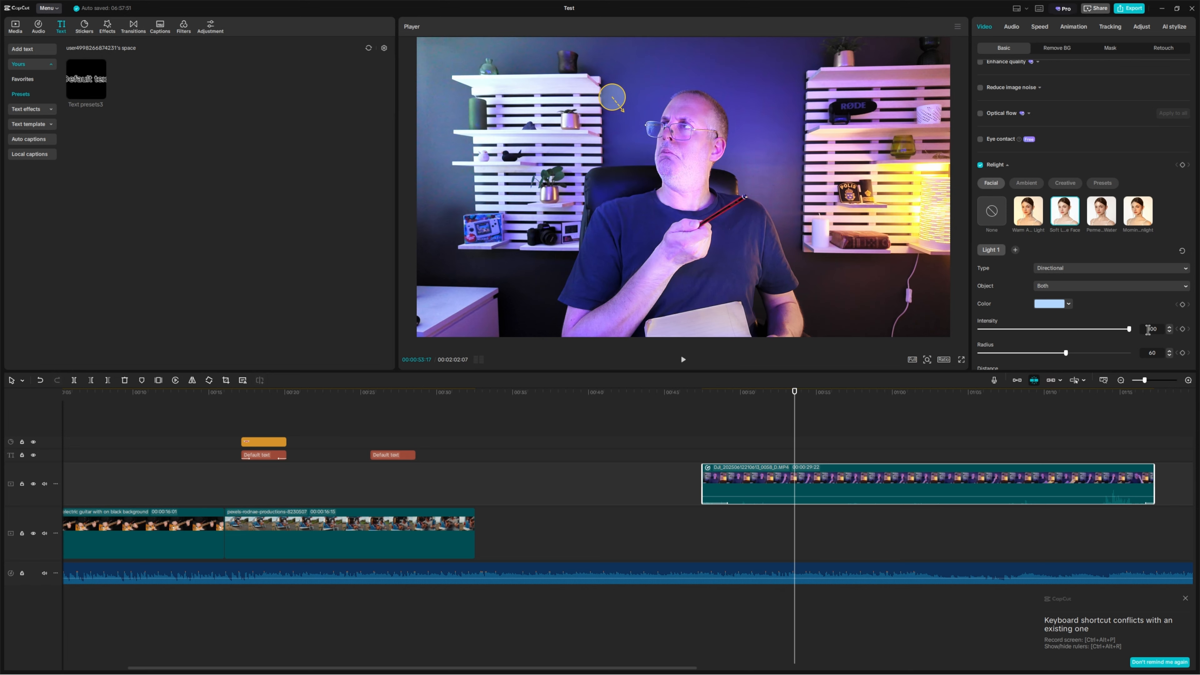
mouse_move(616, 96)
left_mouse_down()
mouse_move(599, 199)
mouse_move(628, 93)
mouse_move(666, 71)
mouse_move(742, 78)
mouse_move(775, 137)
mouse_move(779, 182)
mouse_move(758, 223)
mouse_move(735, 234)
mouse_move(600, 201)
mouse_move(597, 103)
mouse_move(593, 187)
mouse_move(593, 124)
mouse_move(589, 150)
left_mouse_up()
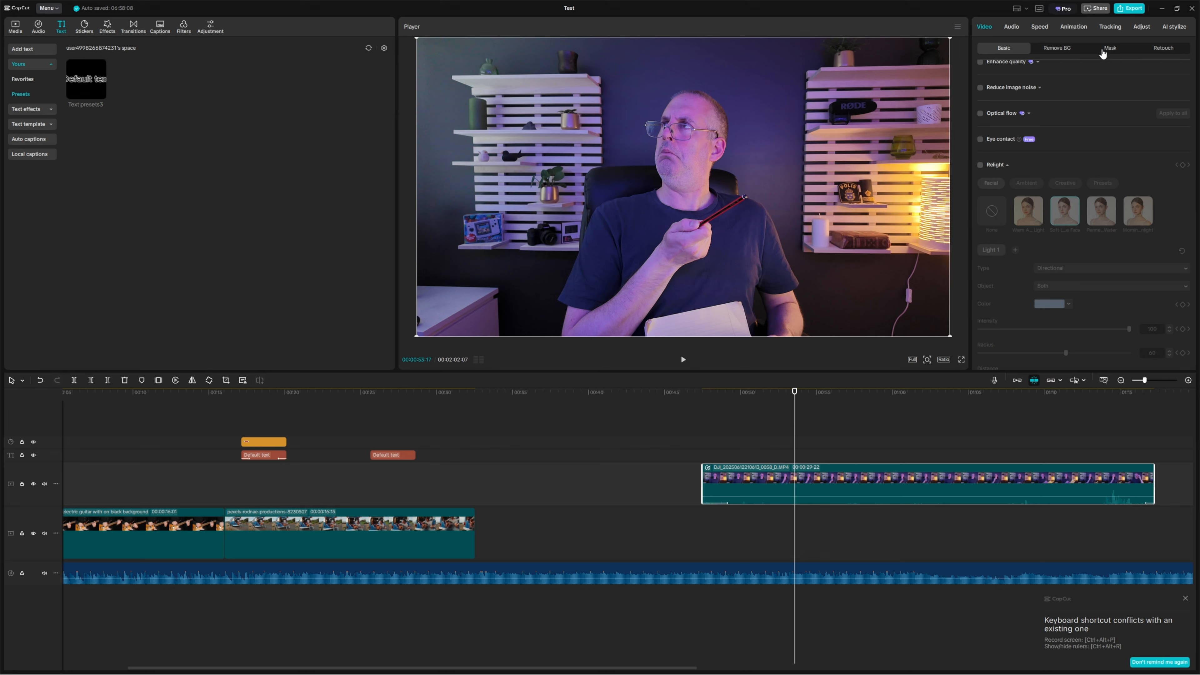
- Try a yellow hue of 45 in the clip's HSL adjustments, and return it to 0
left_click(1143, 27)
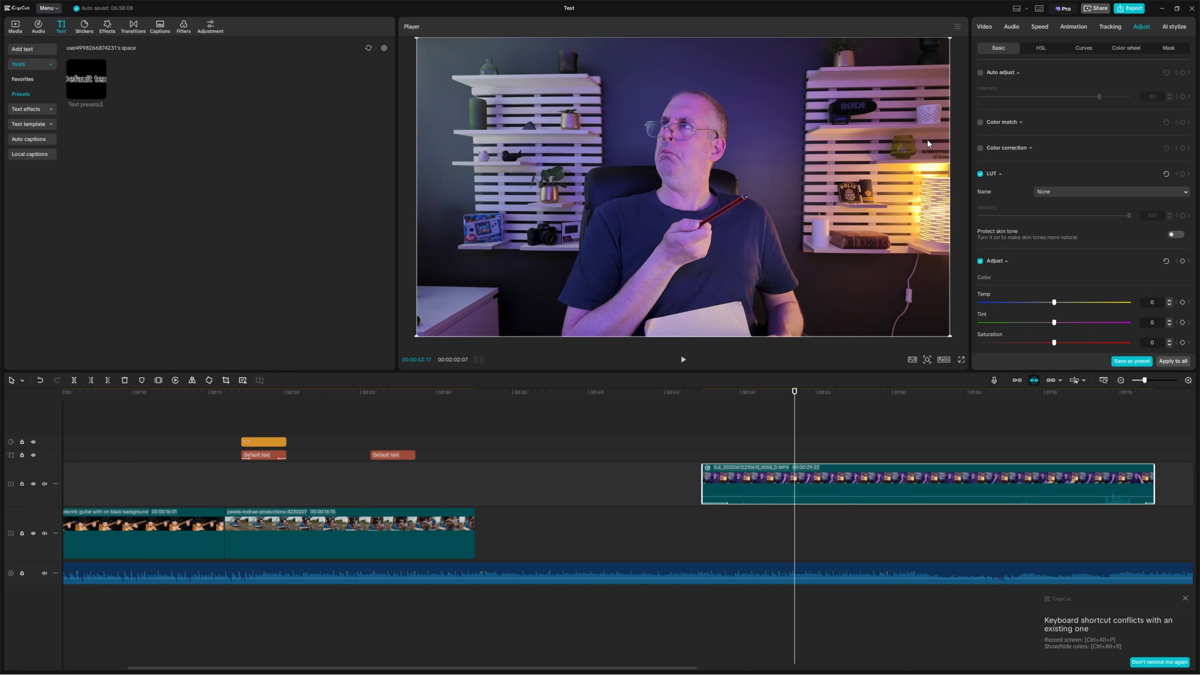
left_click(1046, 50)
left_click(1040, 90)
left_click_drag(1050, 116, 1088, 115)
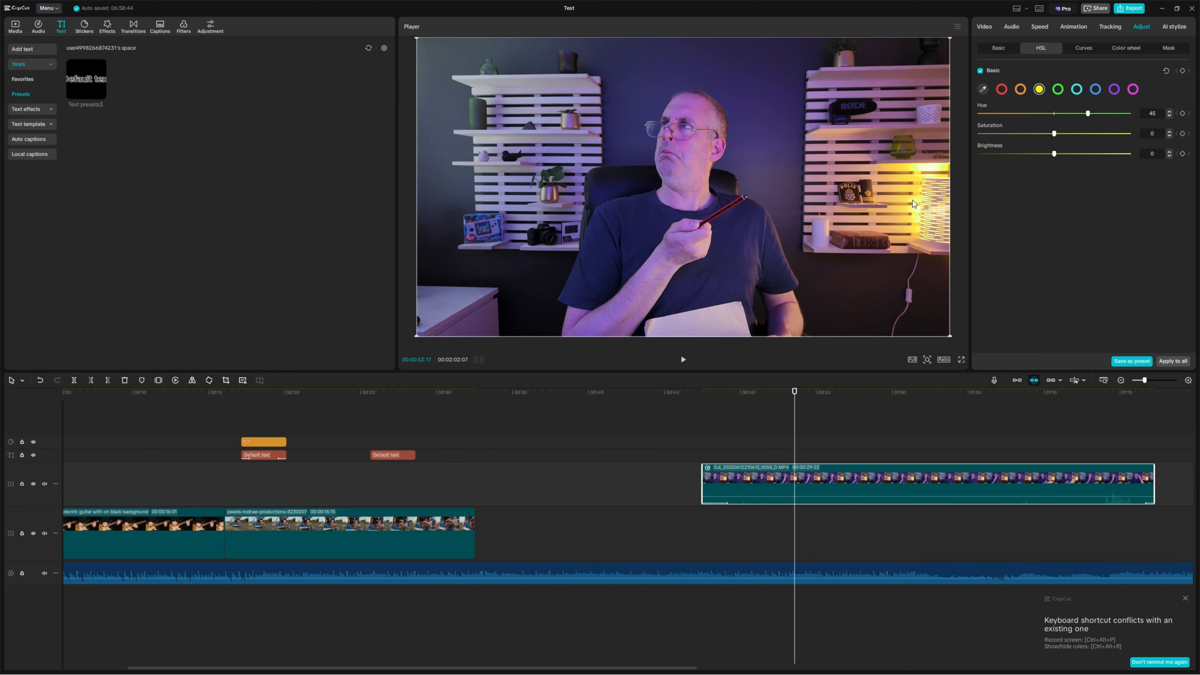
left_click_drag(1088, 115, 1053, 130)
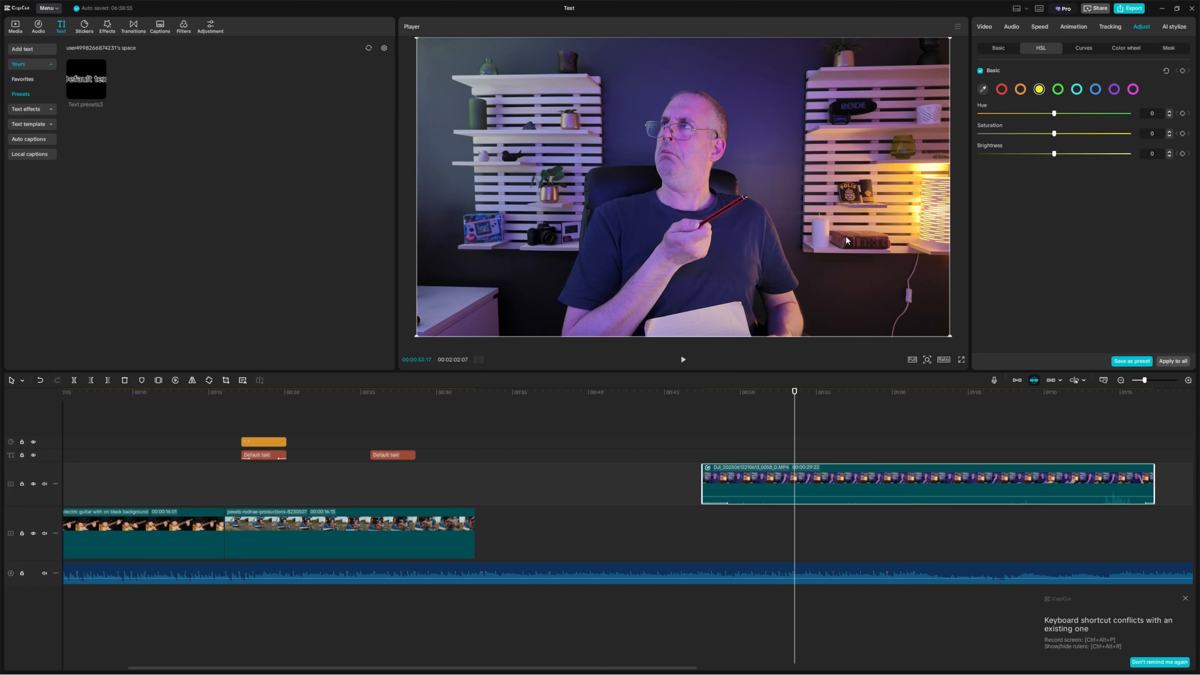
- Try brightening the clip with added points on the Luma curve, reset that curve, and view the color channel curves
left_click(1088, 50)
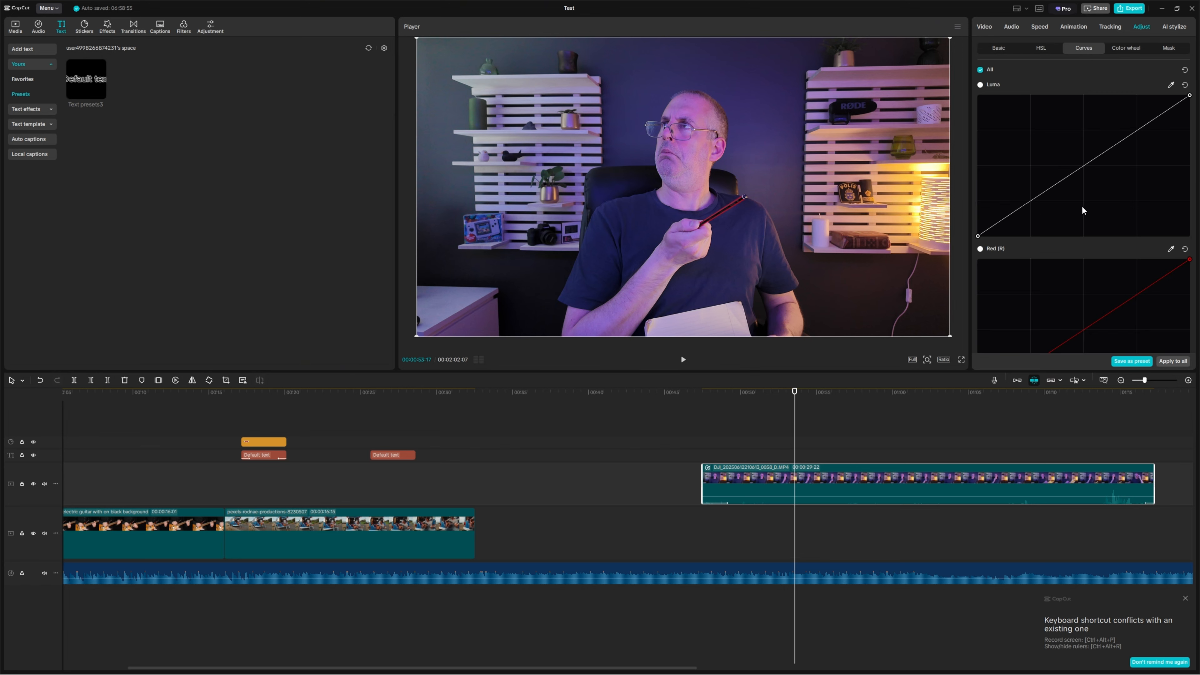
left_click(1080, 167)
left_click(1124, 138)
mouse_move(1081, 168)
left_mouse_down()
mouse_move(1009, 127)
mouse_move(1059, 218)
mouse_move(1073, 175)
mouse_move(1111, 164)
mouse_move(1082, 161)
left_mouse_up()
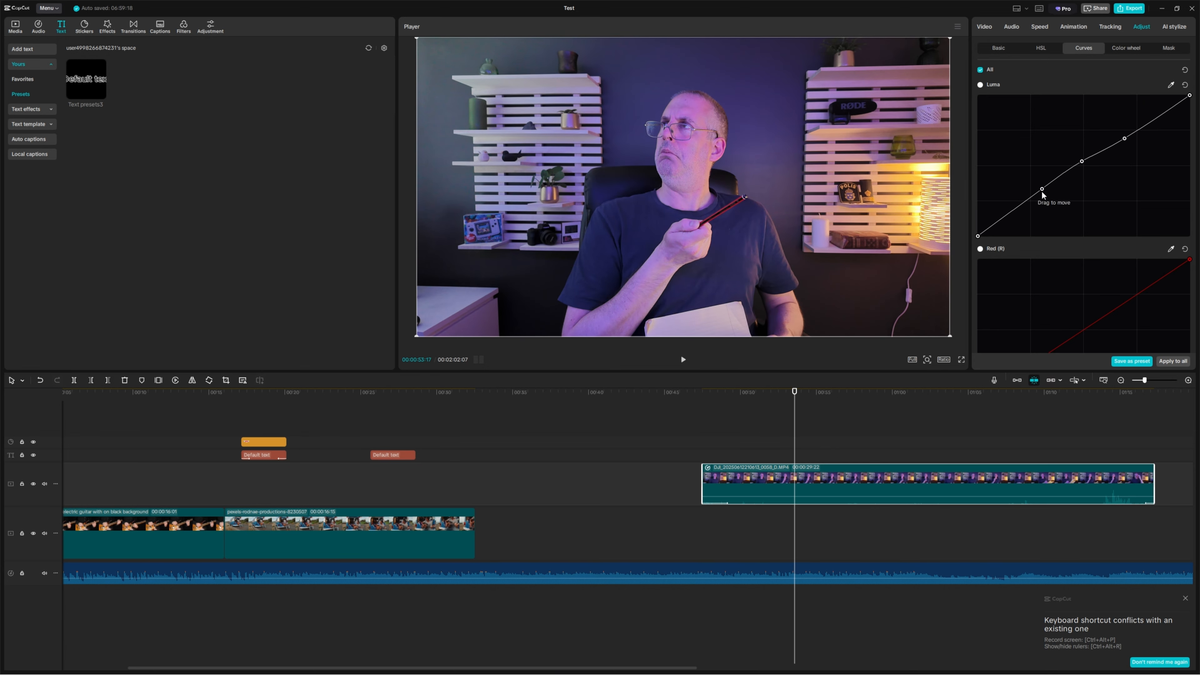
left_click(1019, 206)
mouse_move(1042, 188)
left_mouse_down()
mouse_move(1061, 209)
mouse_move(1041, 173)
mouse_move(1050, 183)
left_mouse_up()
left_click(1186, 84)
scroll(1085, 215, "down", 8)
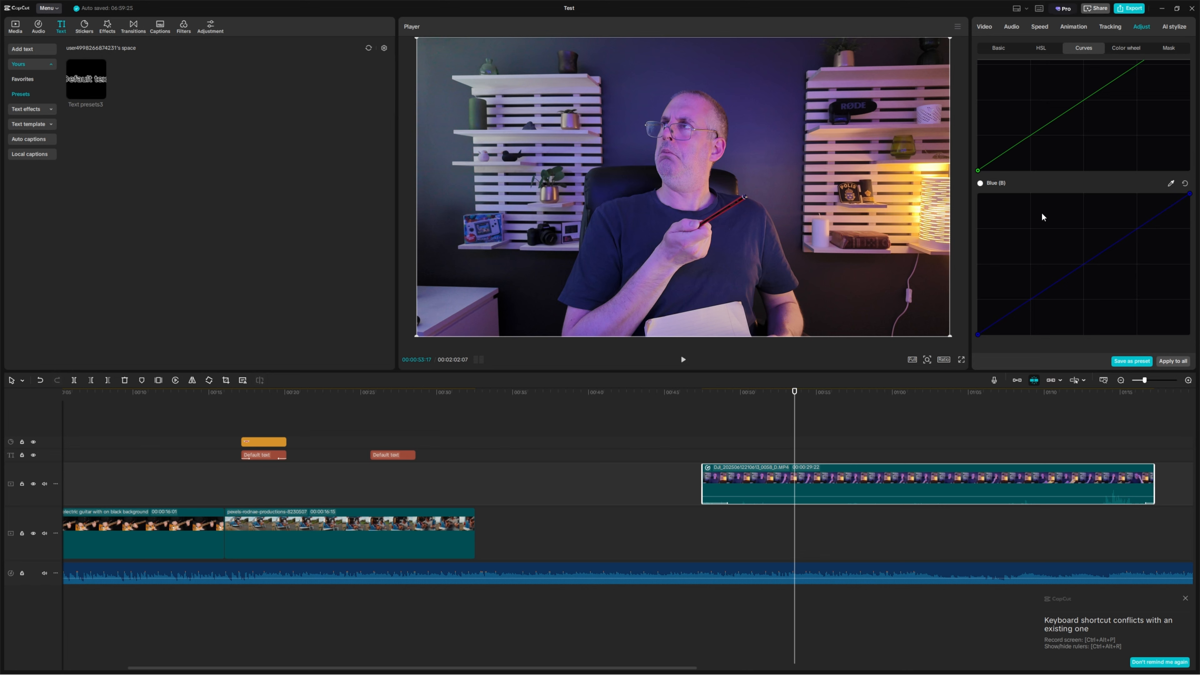
- Try the saturation control of the Shadows color wheel on the clip of the man
left_click(1126, 49)
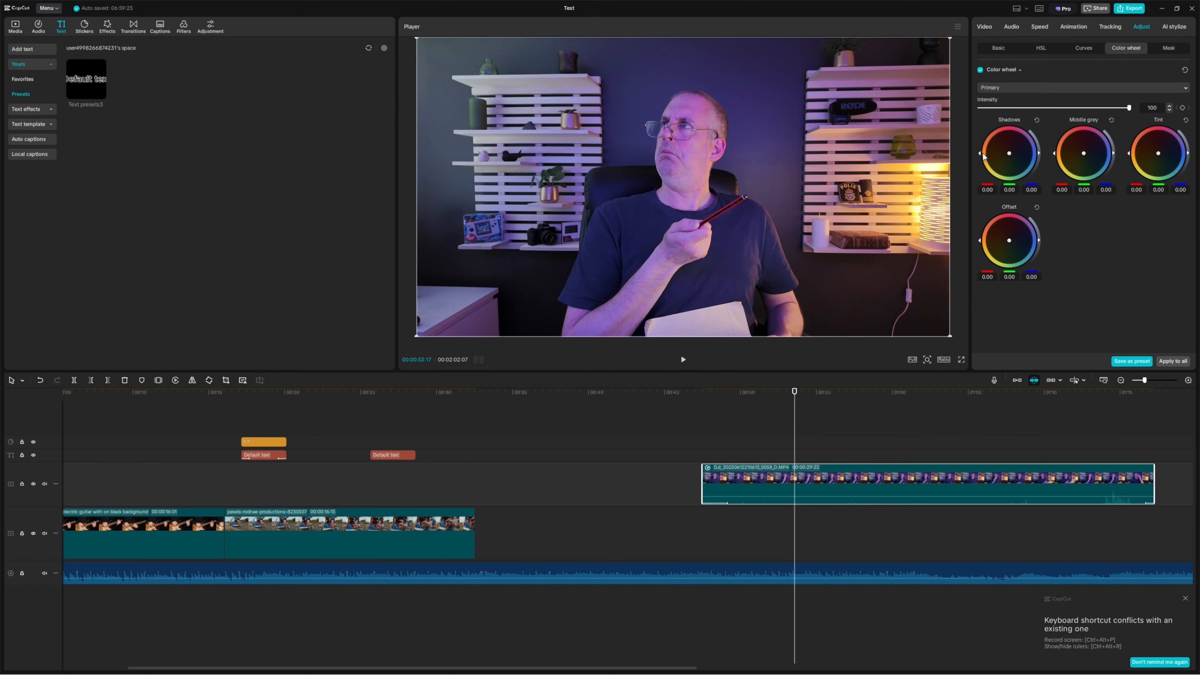
left_click_drag(979, 153, 984, 168)
- Open the export settings, set the resolution to 4K, and compare the Custom bit rate before choosing Higher
left_click(1132, 10)
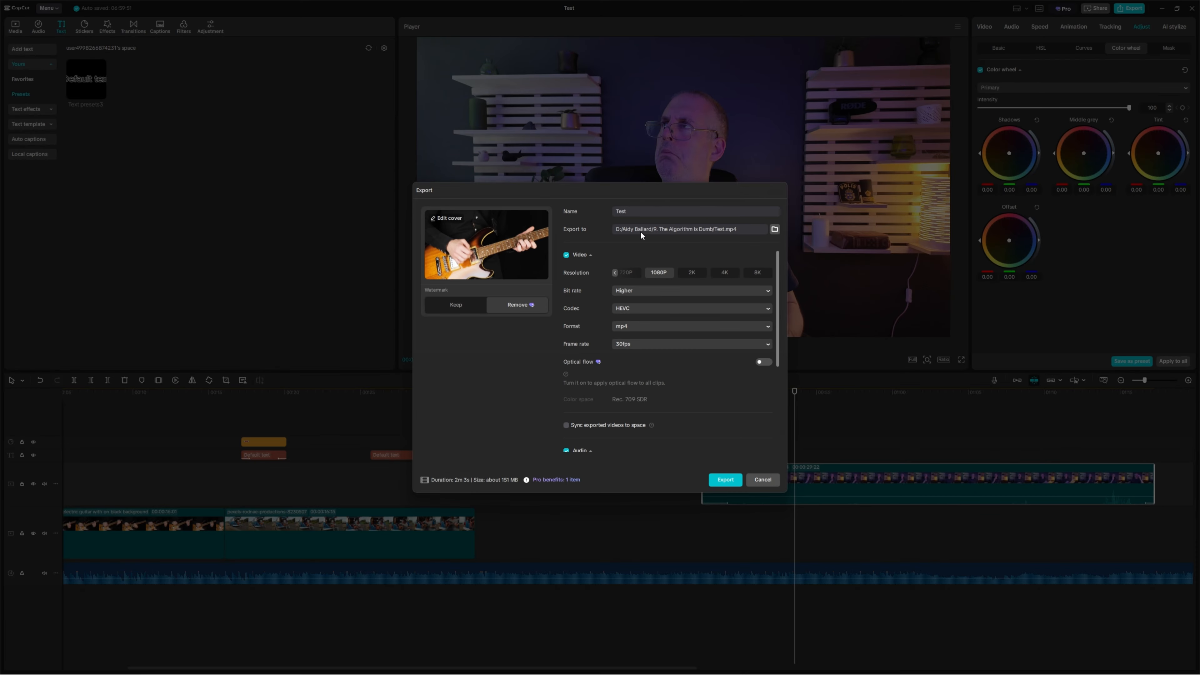
left_click(725, 274)
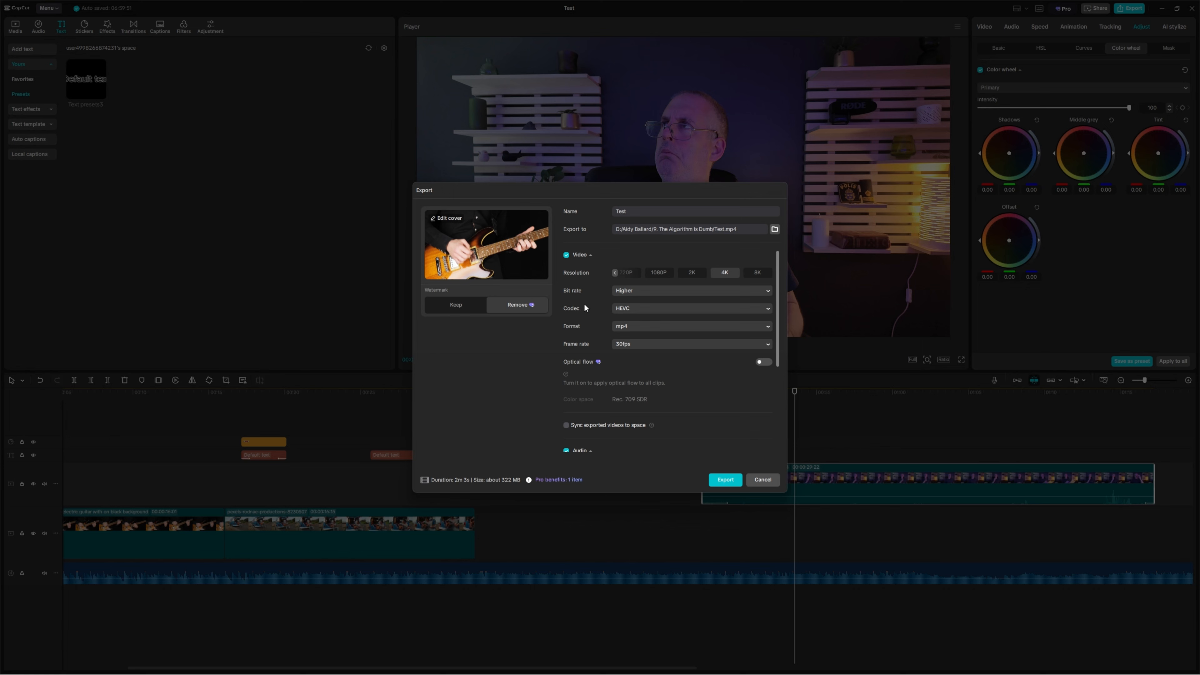
left_click(635, 291)
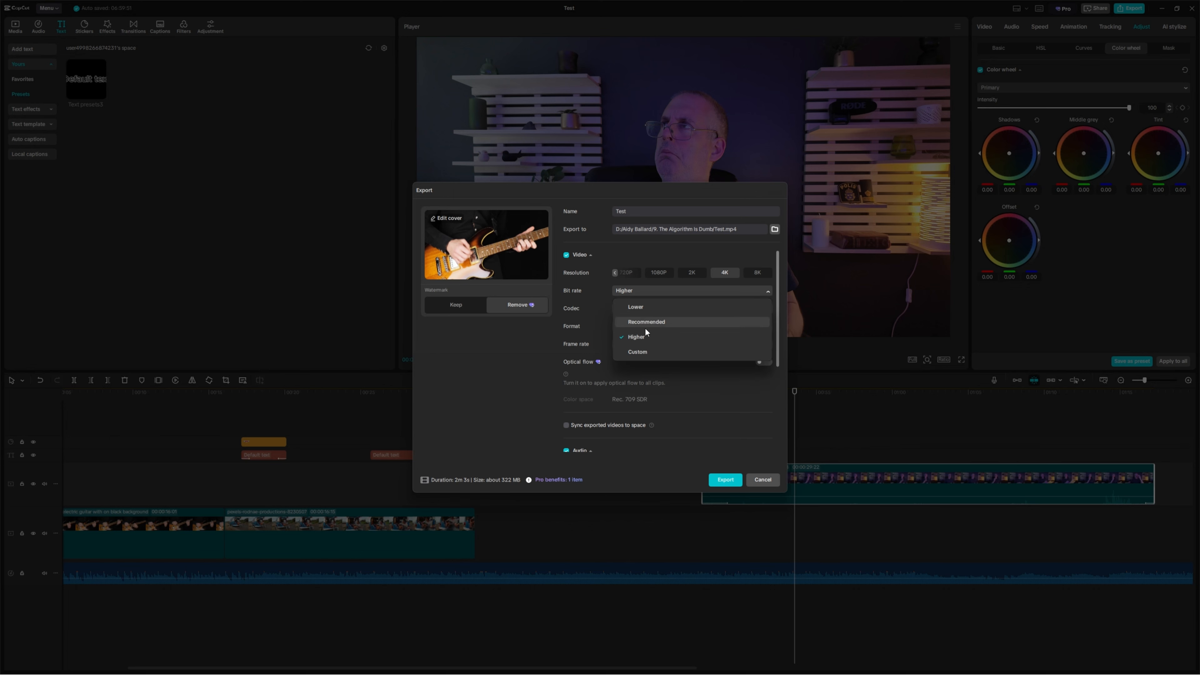
left_click(642, 338)
left_click(642, 290)
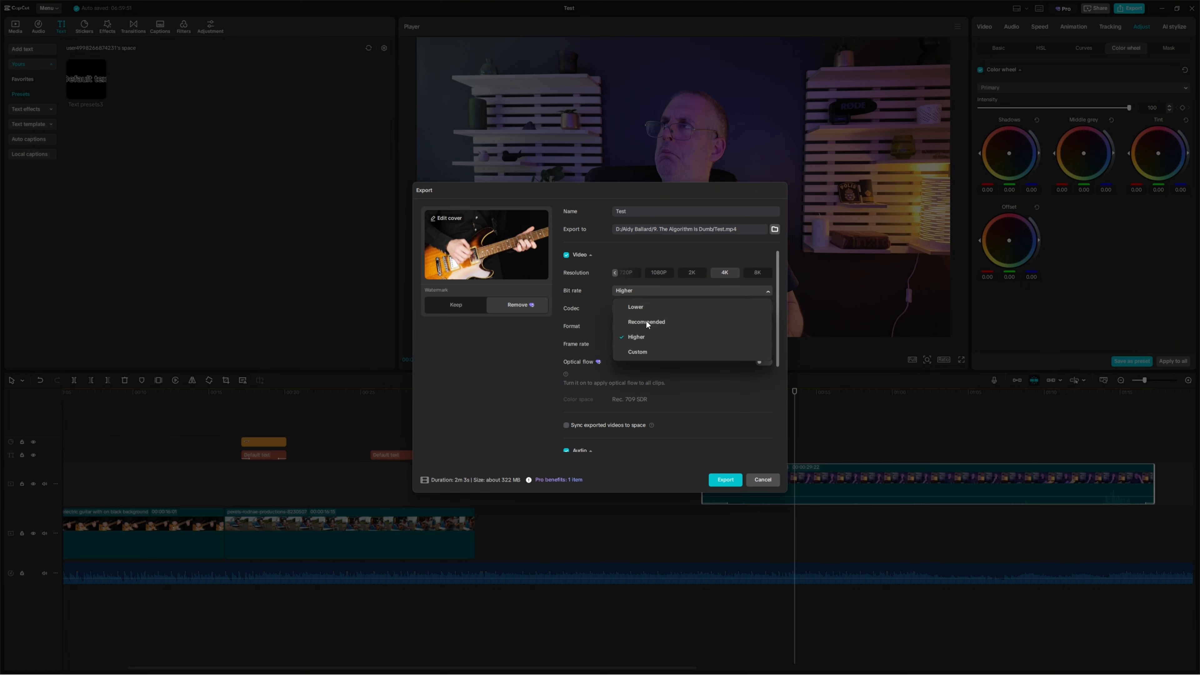
left_click(652, 350)
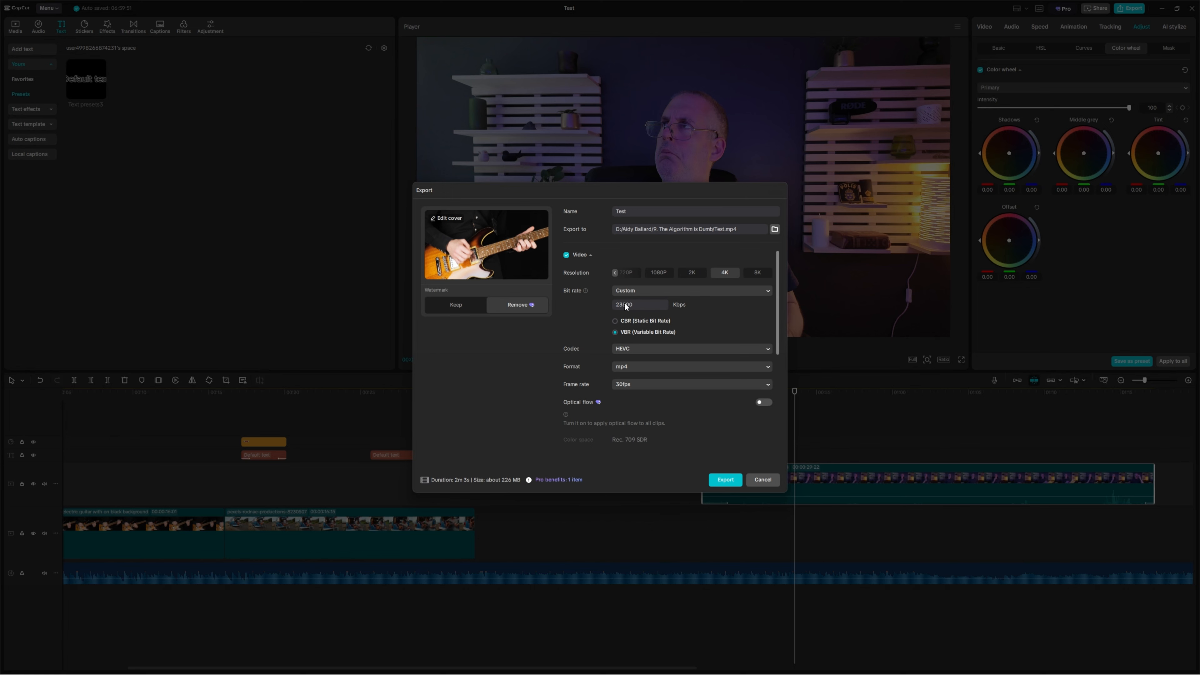
left_click(641, 290)
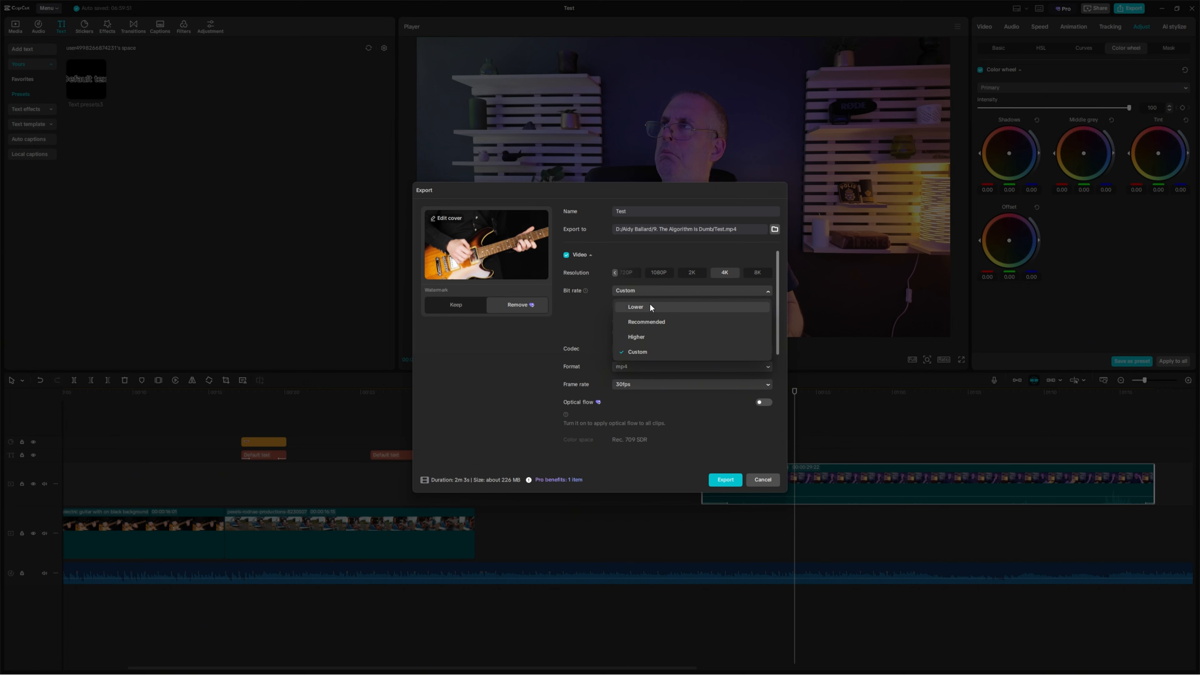
left_click(640, 337)
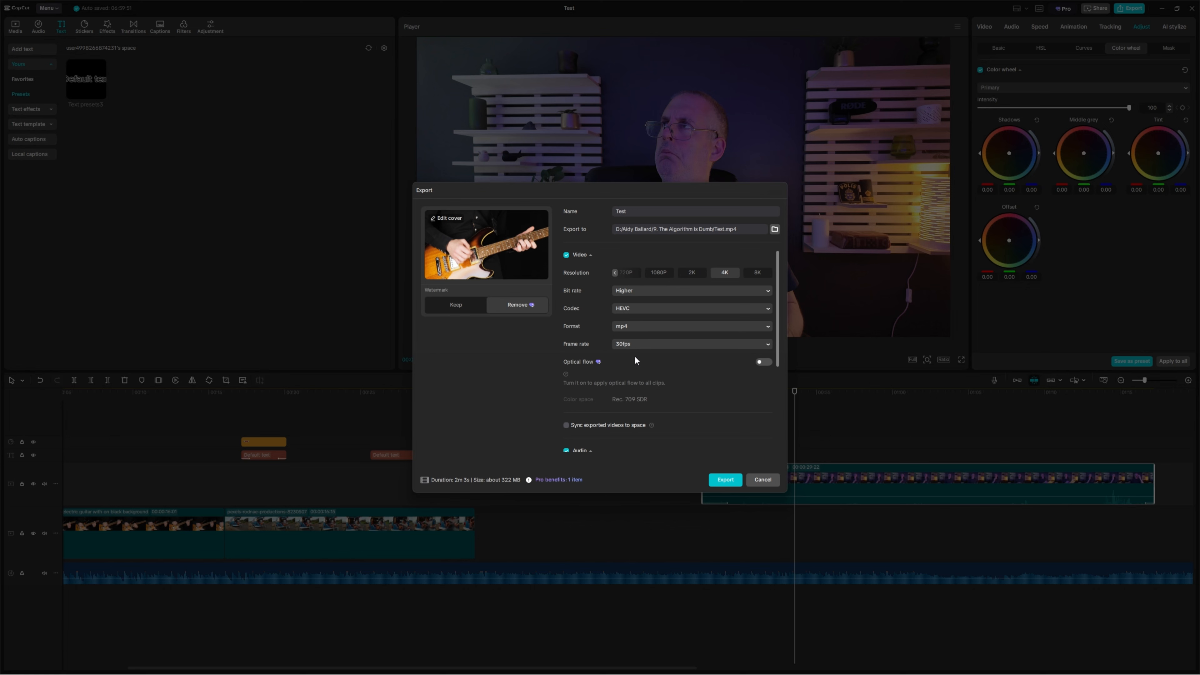
- Compare the export codec options by trying AV1, and set the codec back to HEVC
left_click(644, 308)
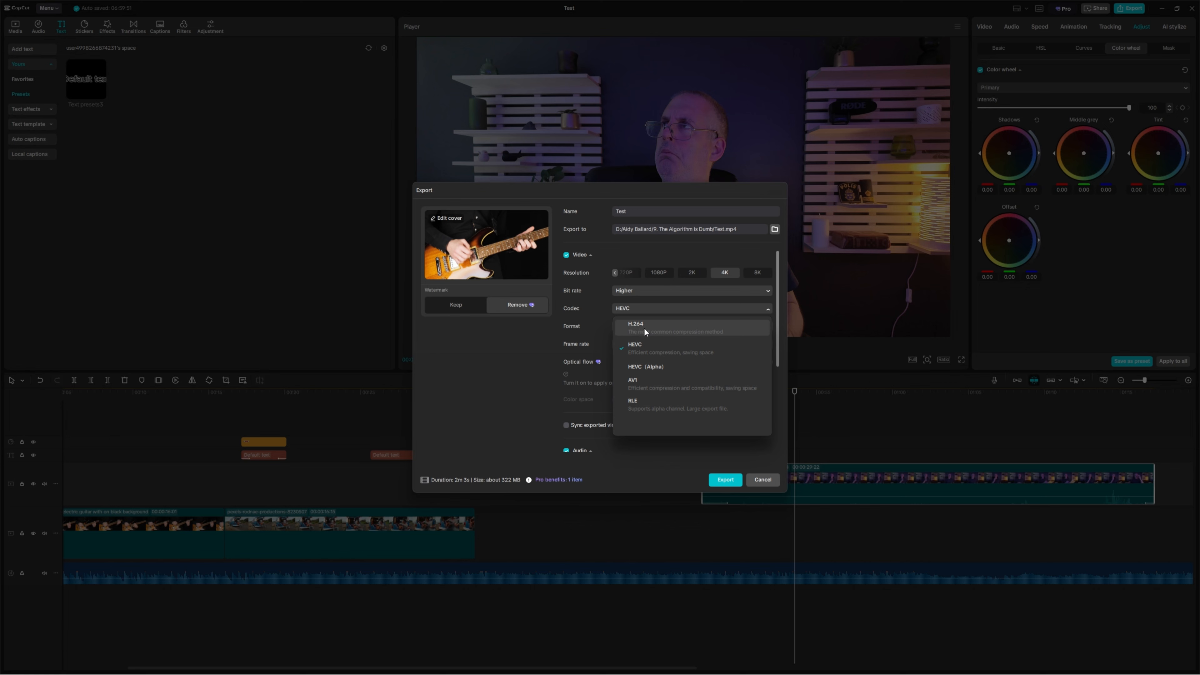
left_click(593, 310)
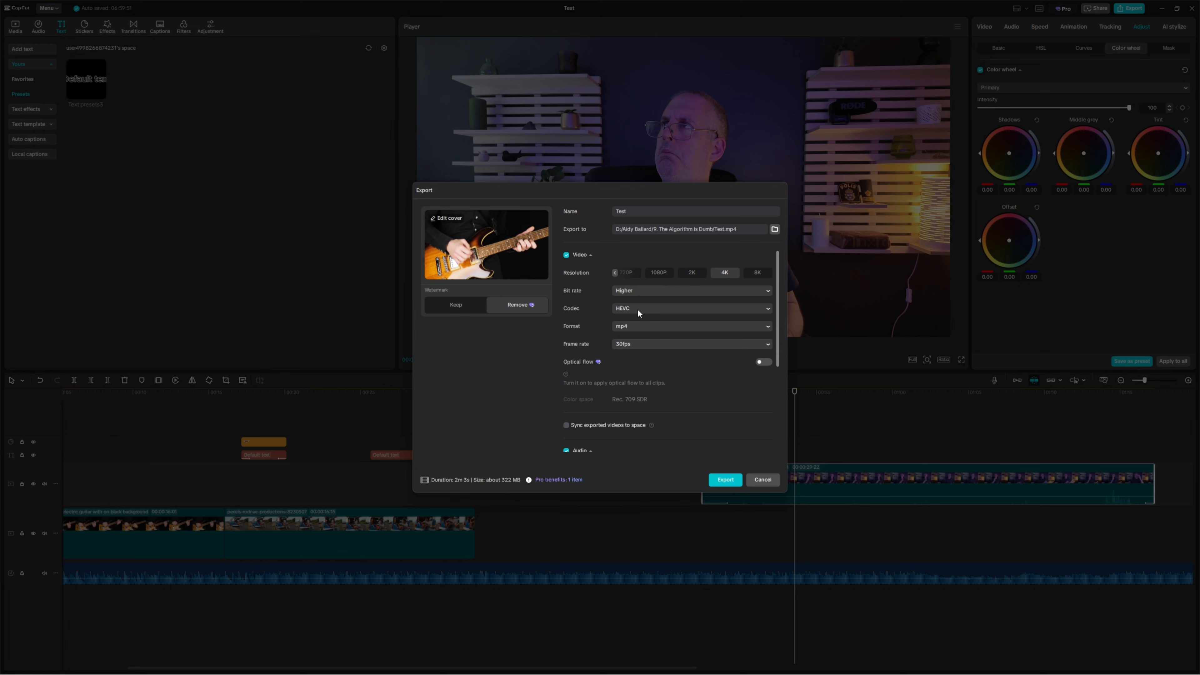
left_click(632, 307)
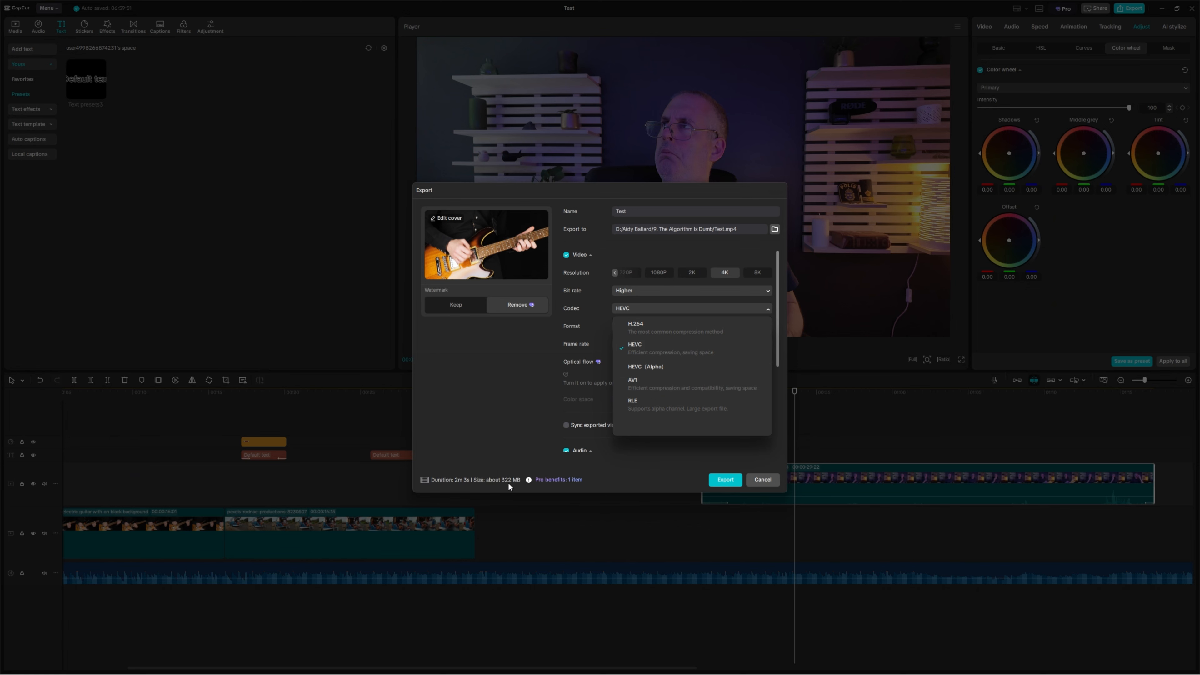
left_click(654, 384)
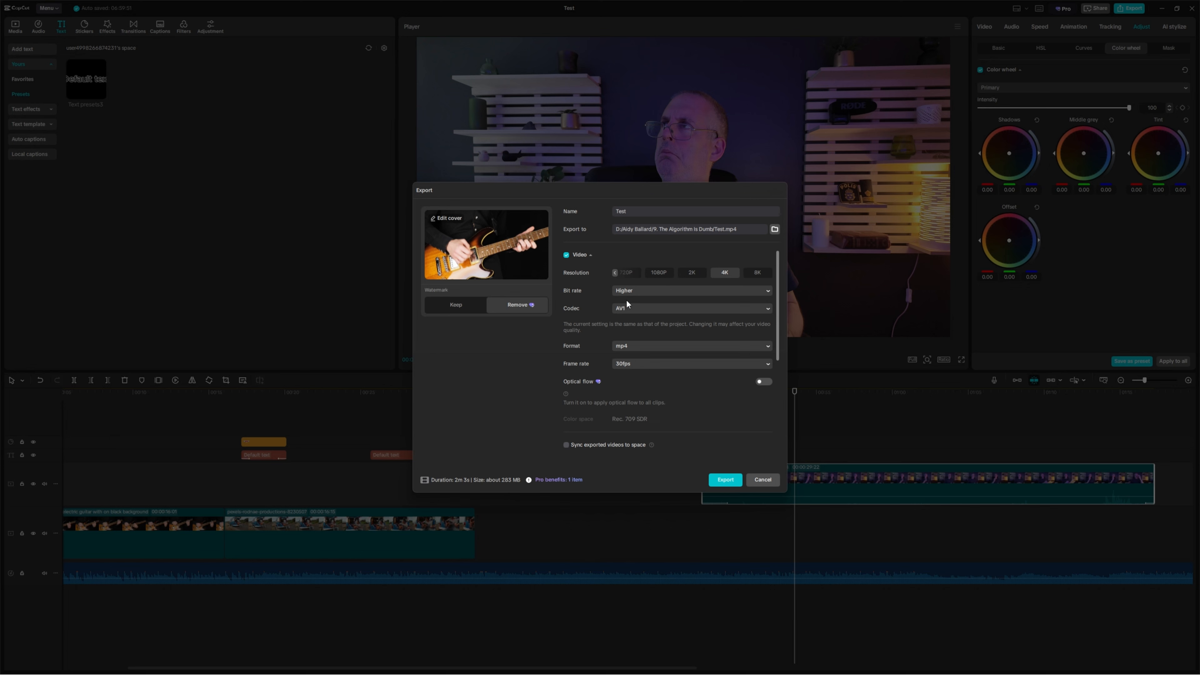
left_click(640, 308)
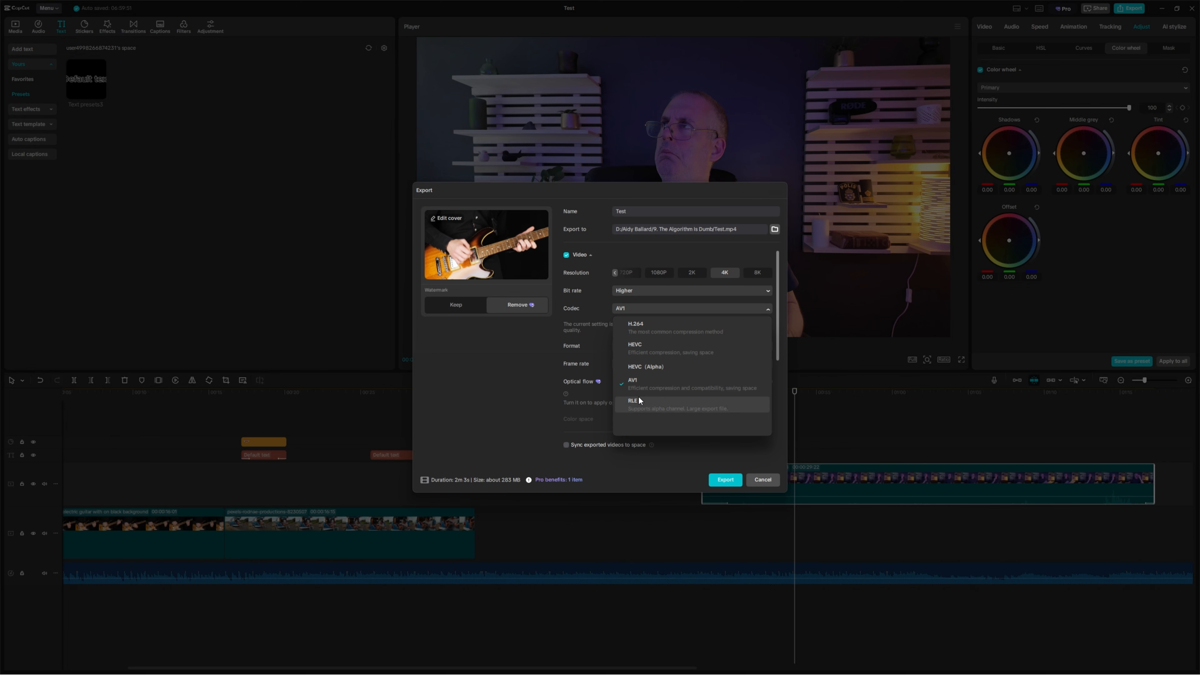
left_click(643, 350)
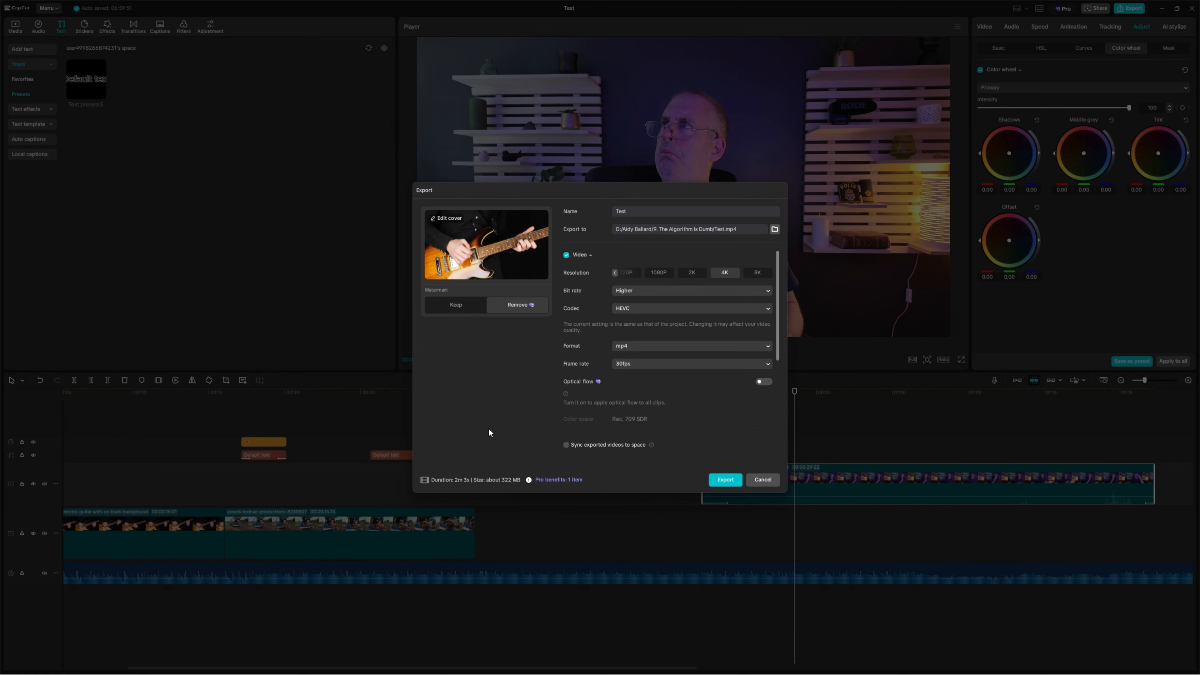
- Check the available export frame rates, and review the optical flow, audio, GIF and captions export settings
left_click(630, 365)
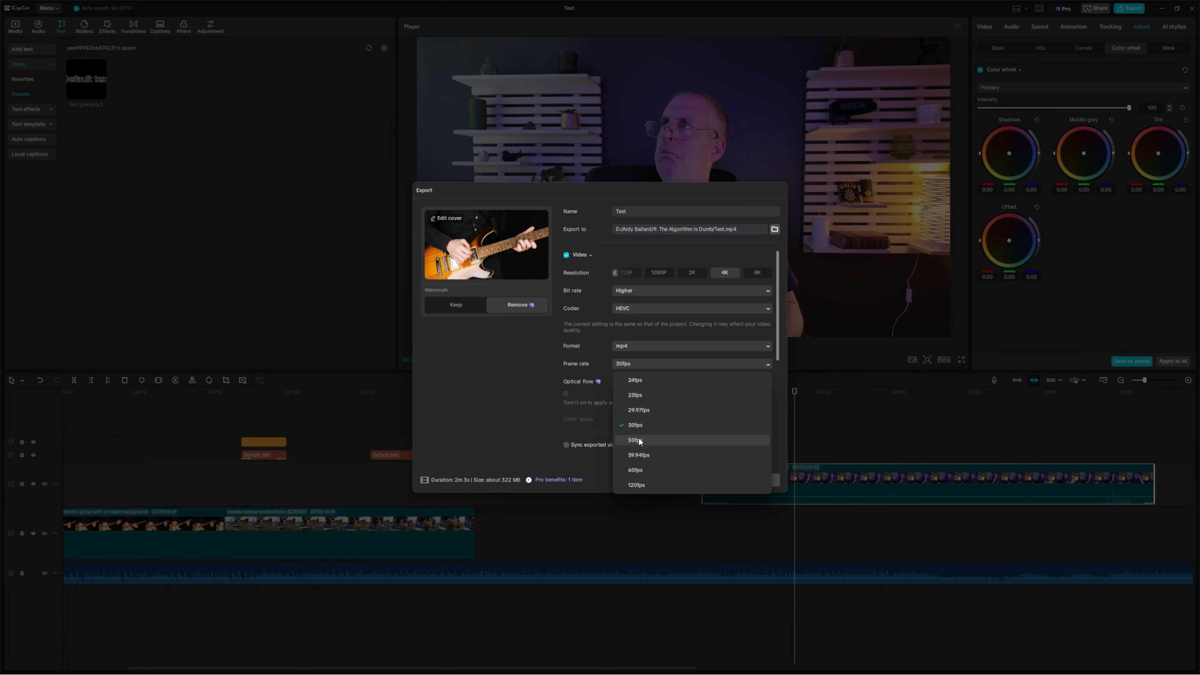
left_click(598, 333)
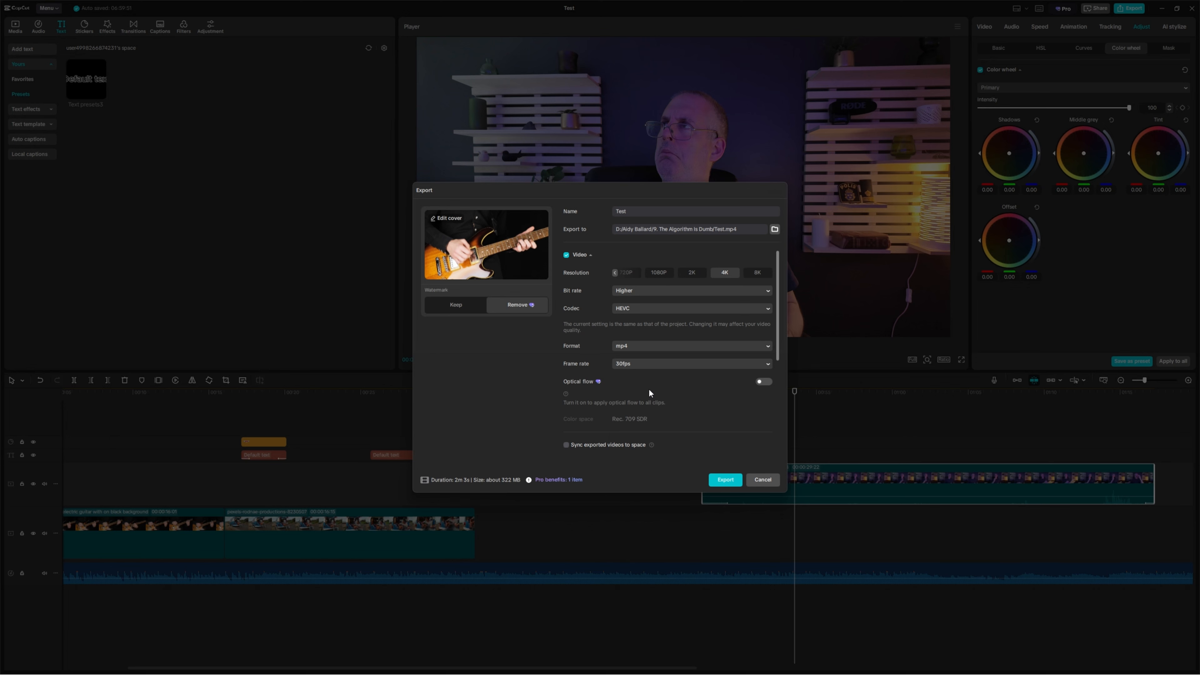
scroll(614, 373, "down", 3)
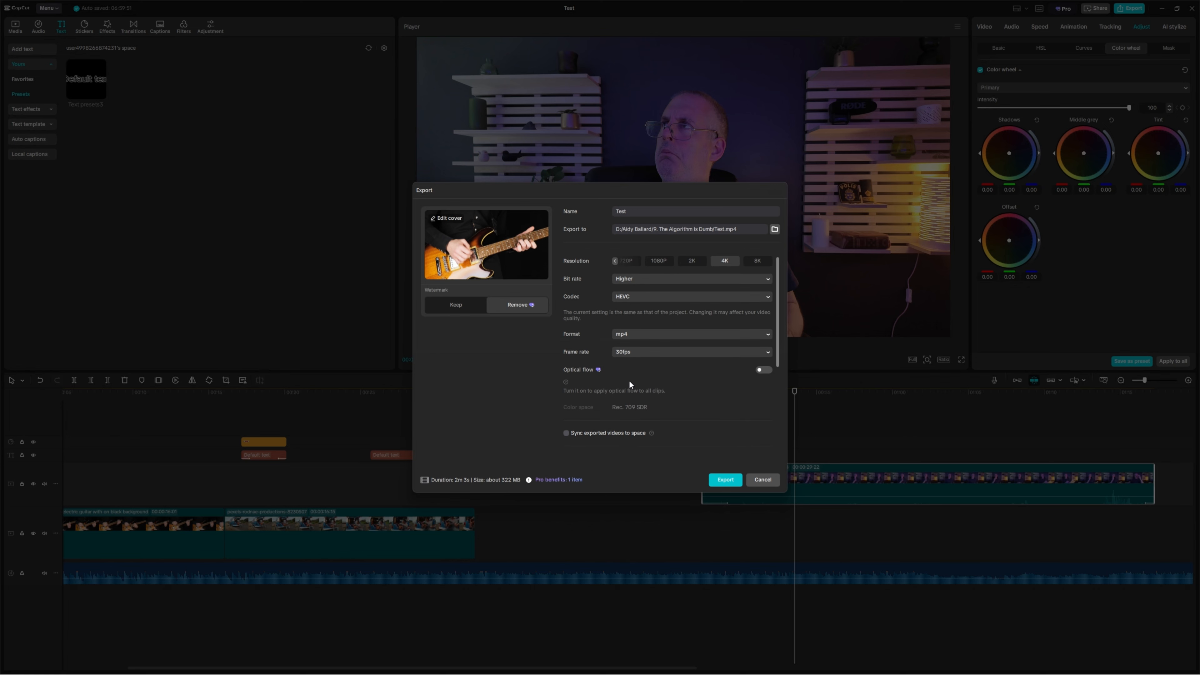
scroll(624, 331, "down", 3)
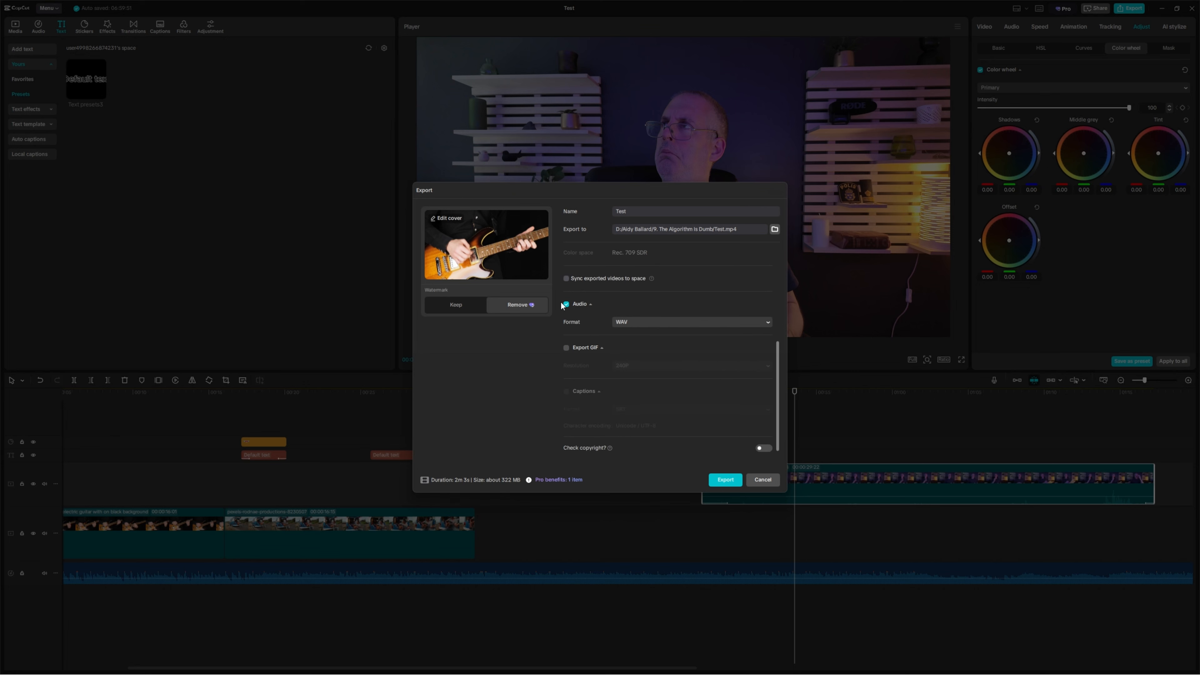